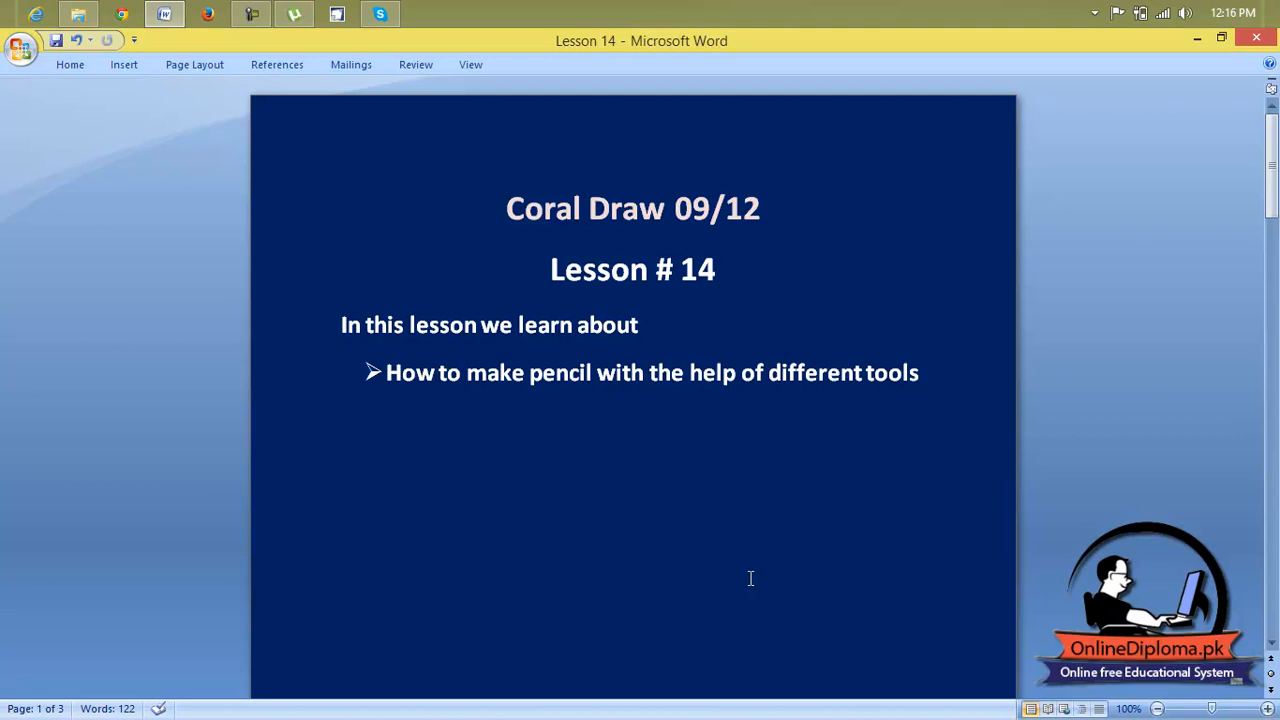
# Switch from the lesson document to CorelDRAW 12 and create a new blank graphic.
pyautogui.click(1197, 37)
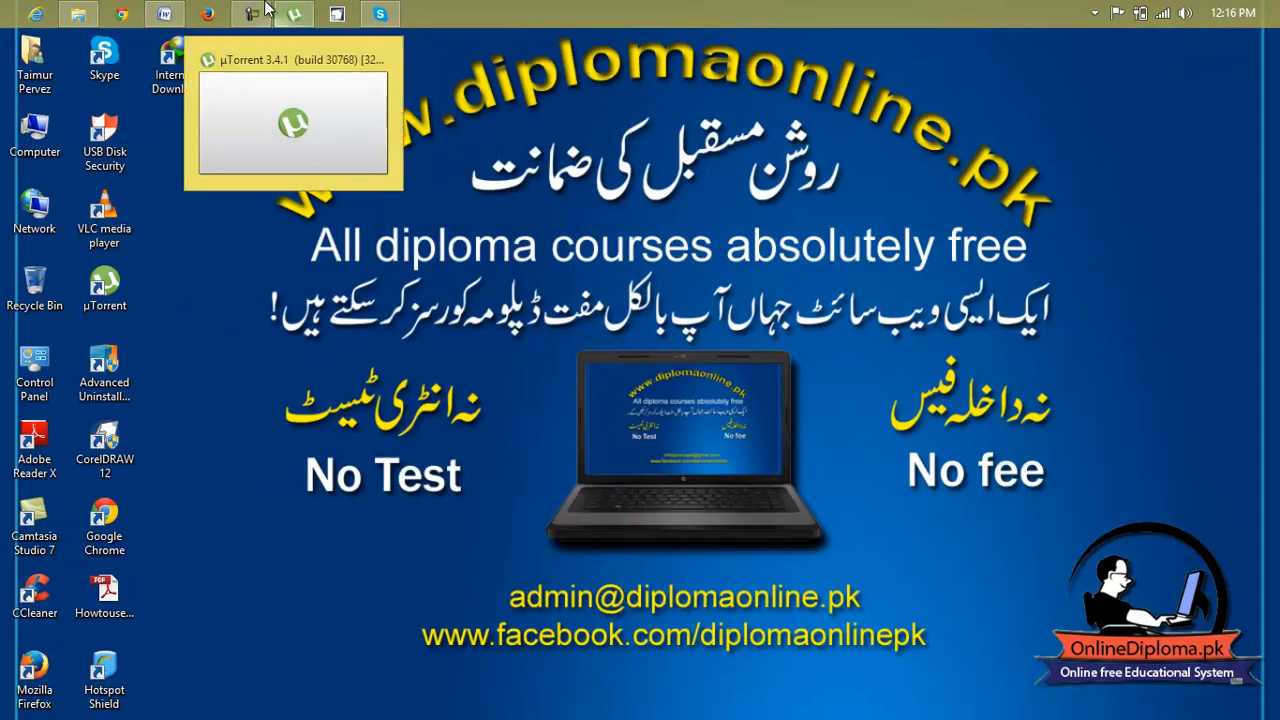
pyautogui.click(338, 14)
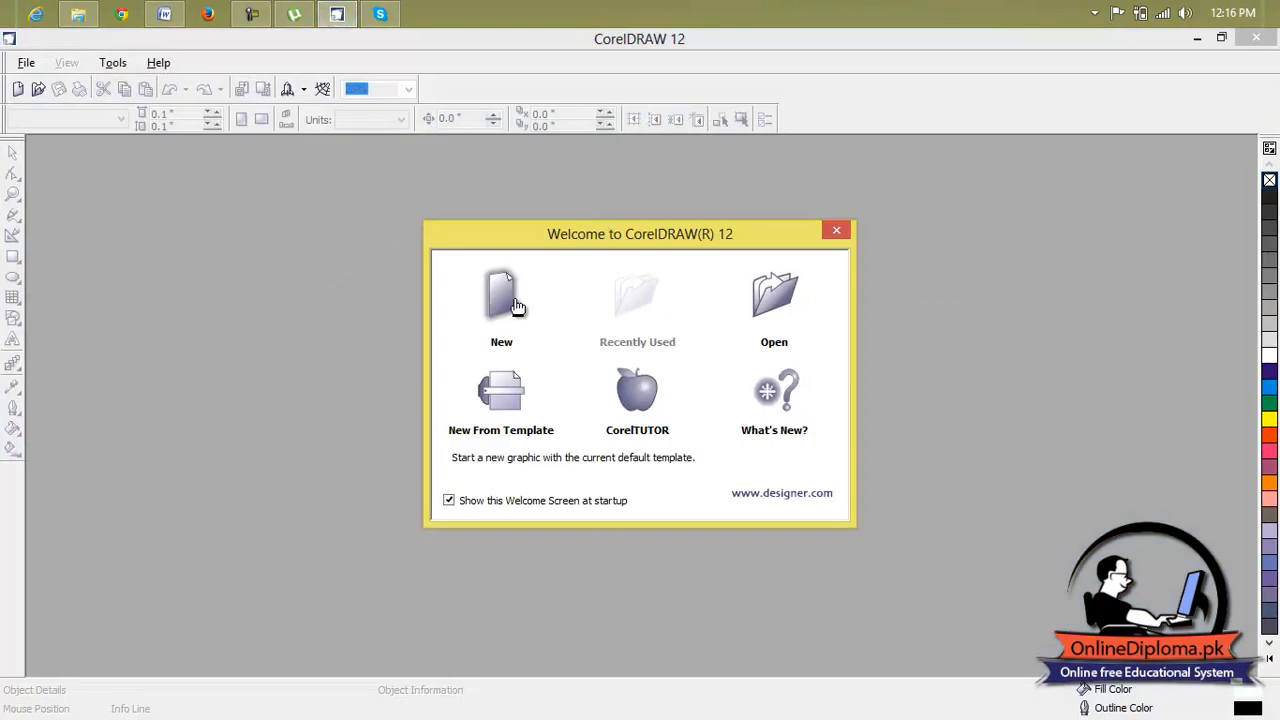
pyautogui.click(510, 300)
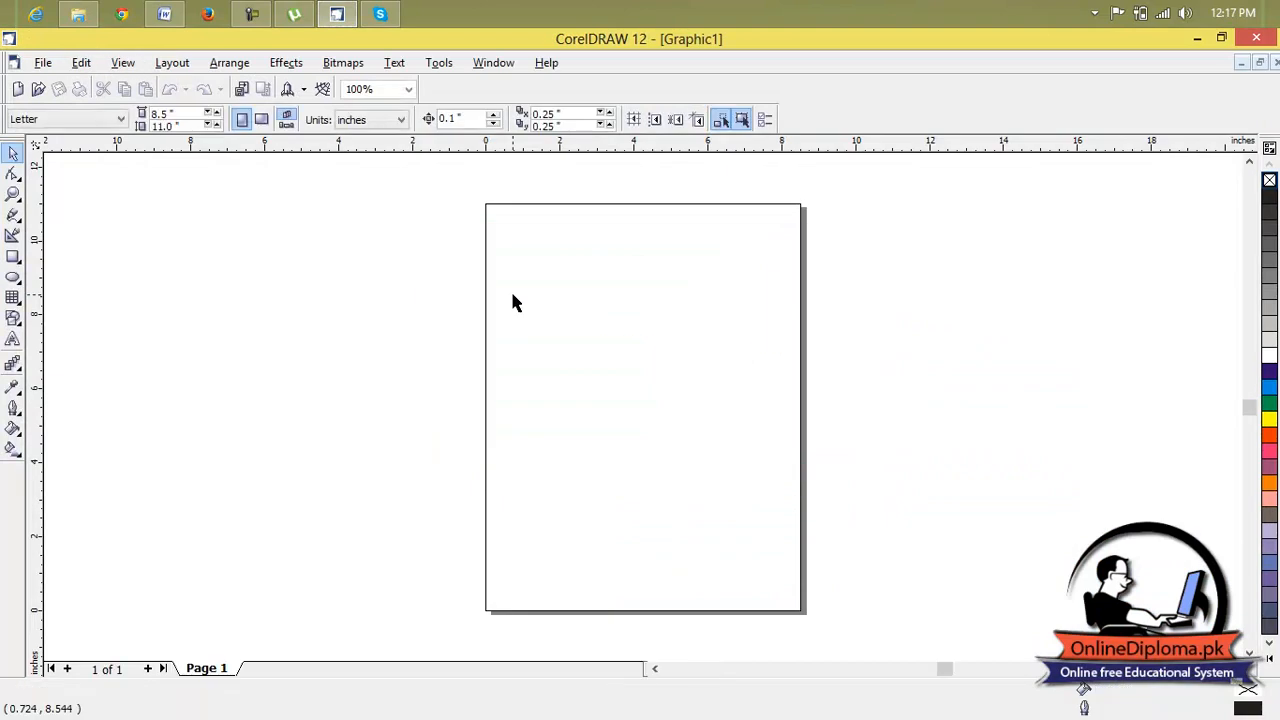
# Draw a tall upright rectangle near the page's left edge and narrow it to about 0.13 by 6.68 inches.
pyautogui.scroll(1, 585, 341)
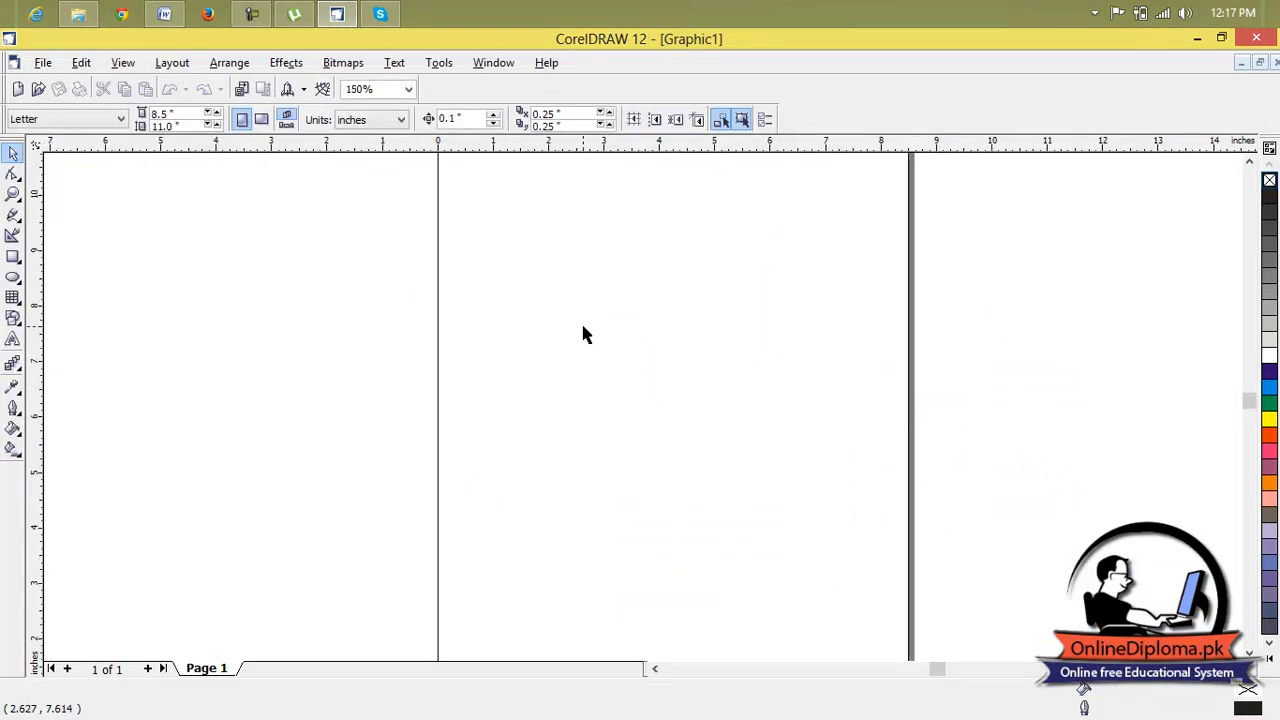
pyautogui.click(12, 260)
pyautogui.click(48, 263)
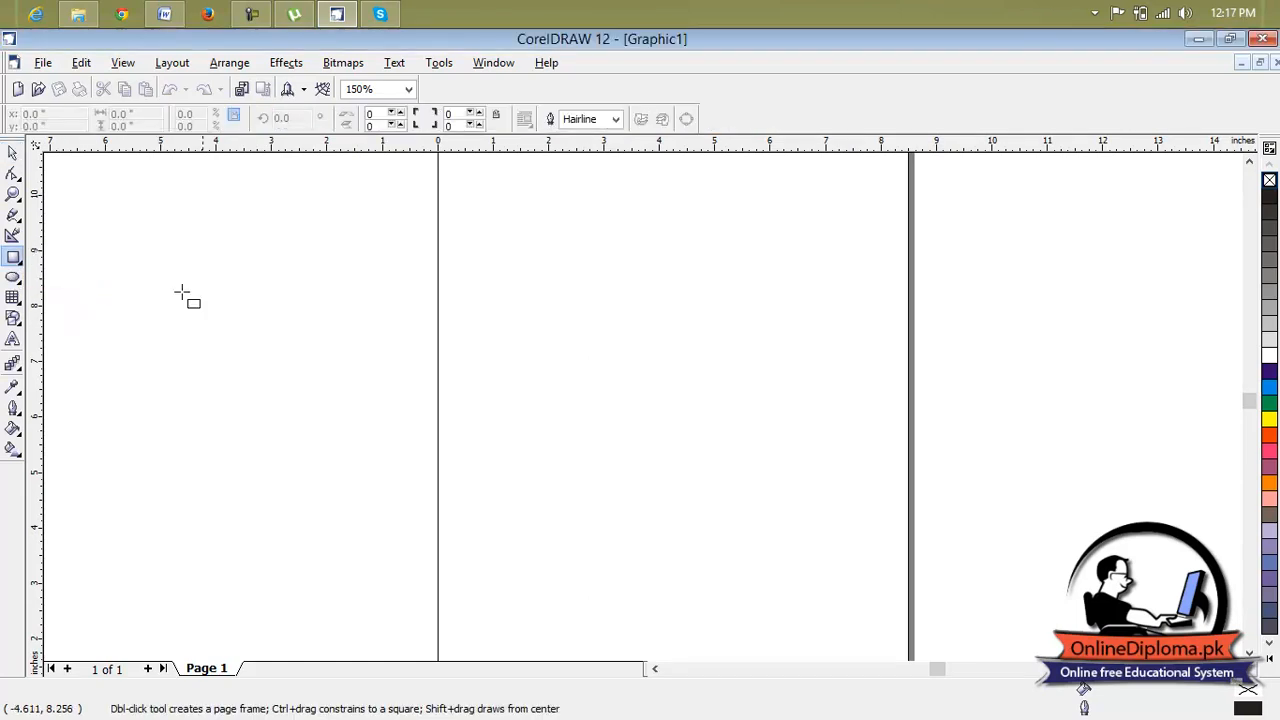
pyautogui.scroll(-2, 440, 350)
pyautogui.moveTo(459, 298); pyautogui.dragTo(464, 520)
pyautogui.scroll(2, 458, 395)
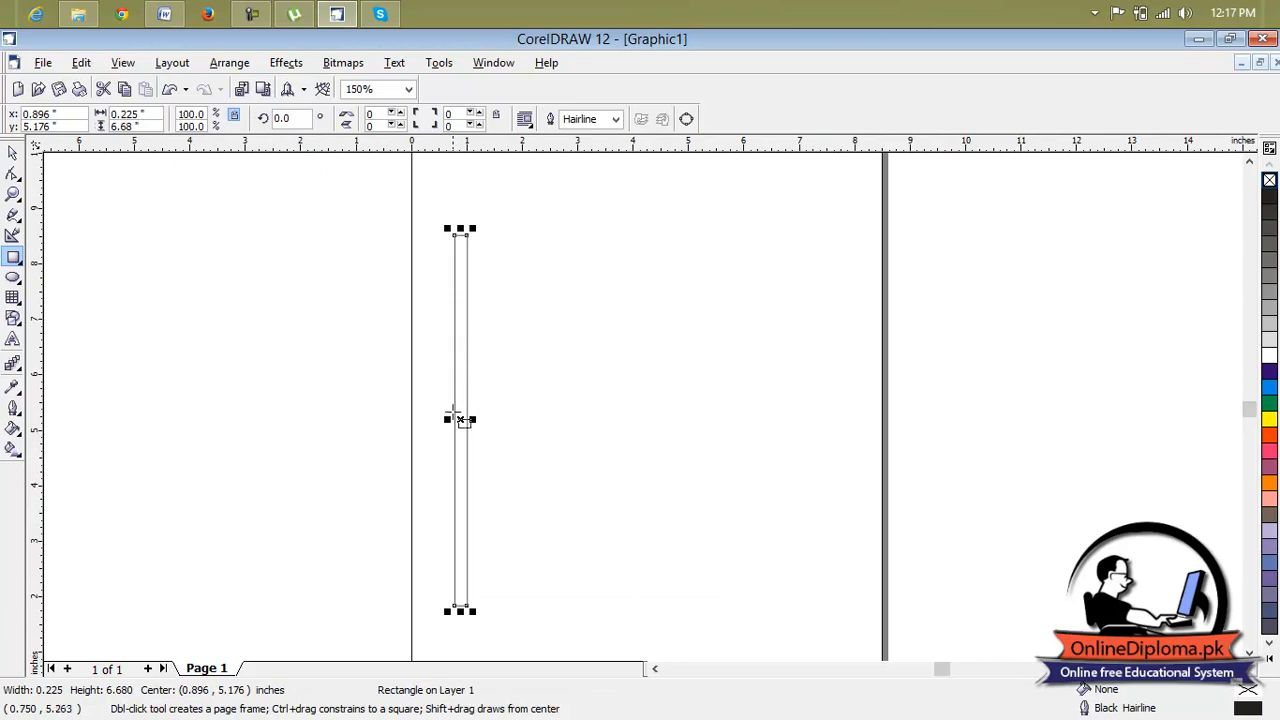
pyautogui.scroll(4, 458, 396)
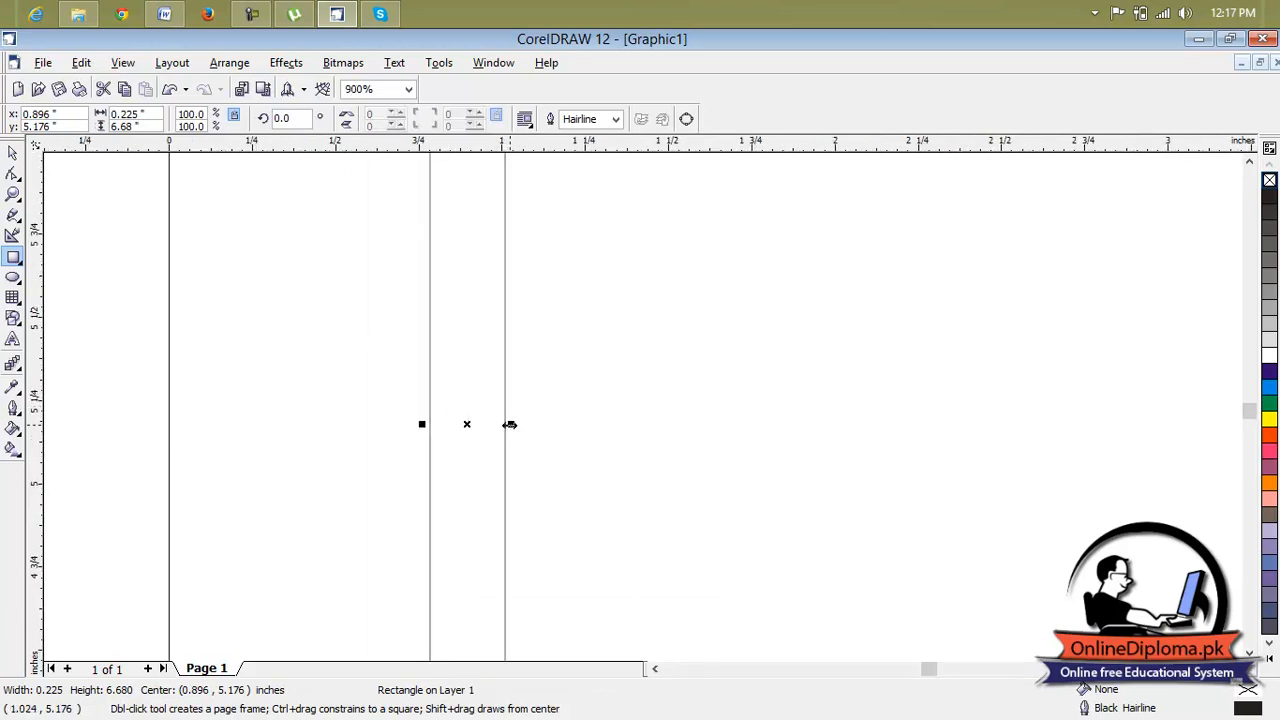
pyautogui.moveTo(510, 424); pyautogui.dragTo(474, 426)
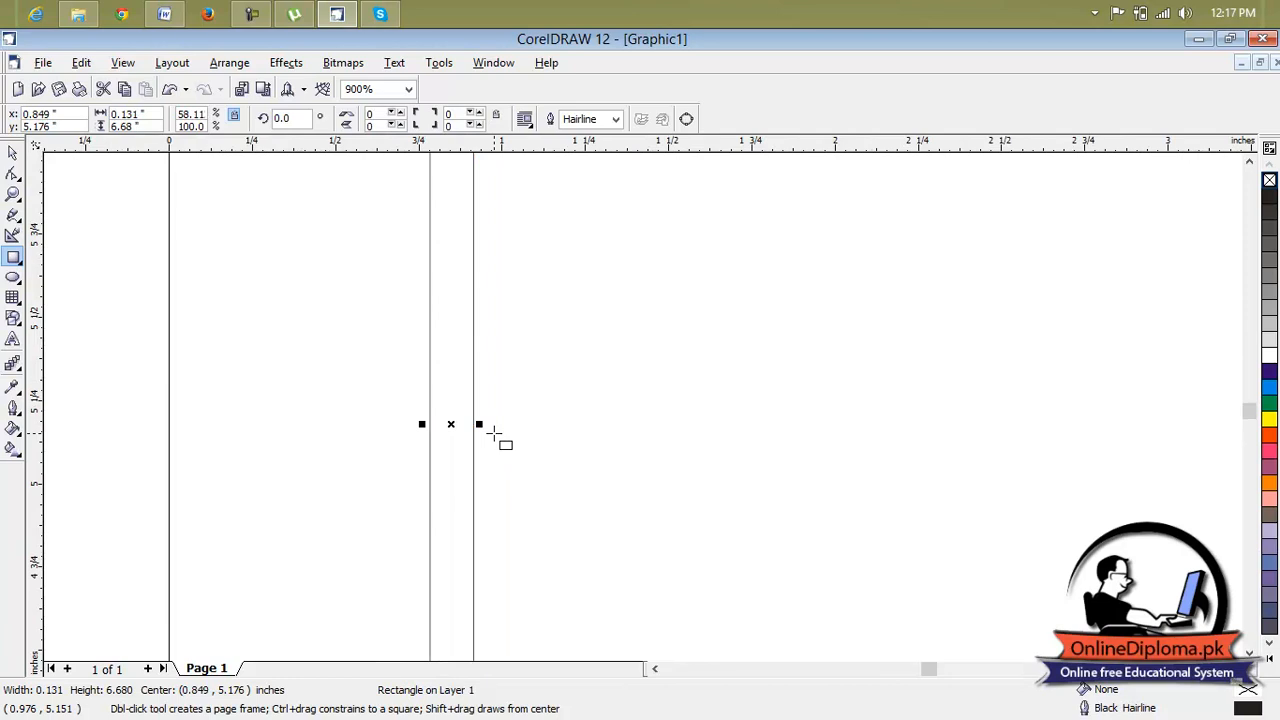
# Duplicate the tall rectangle and move the copy against the original's right side.
pyautogui.press('space')
pyautogui.hotkey('ctrl', 'd')
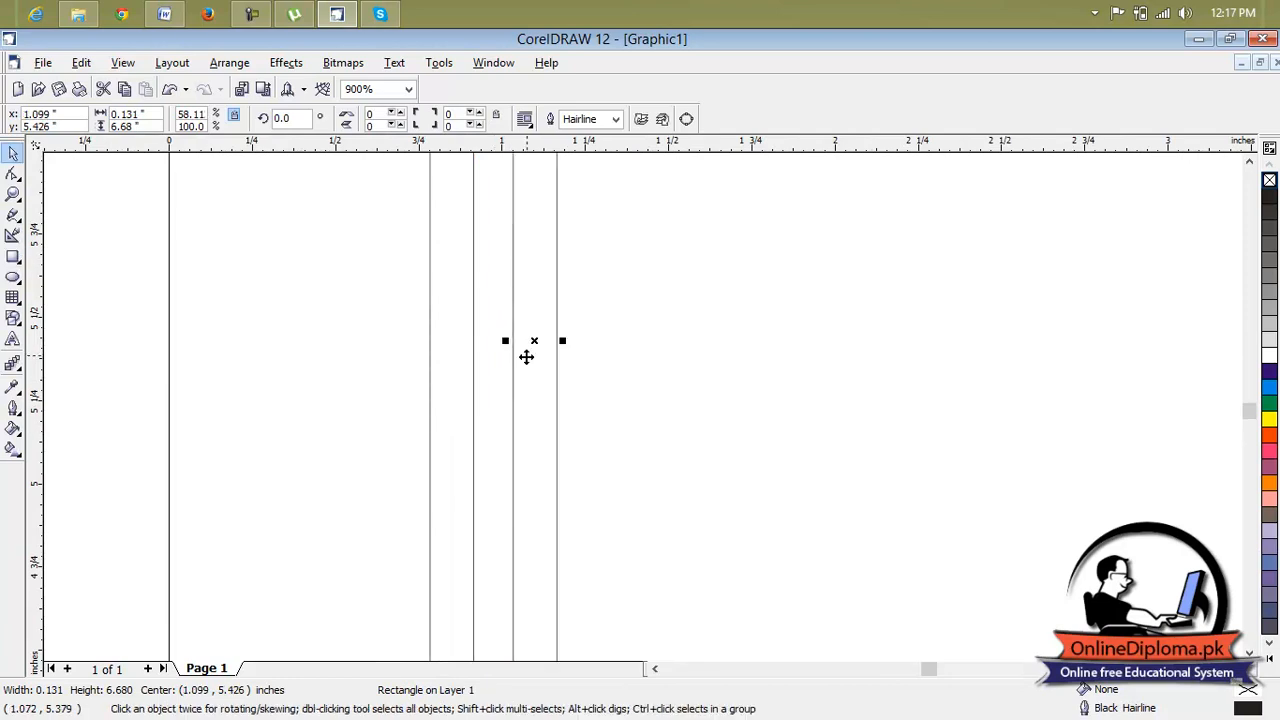
pyautogui.scroll(-2, 534, 344)
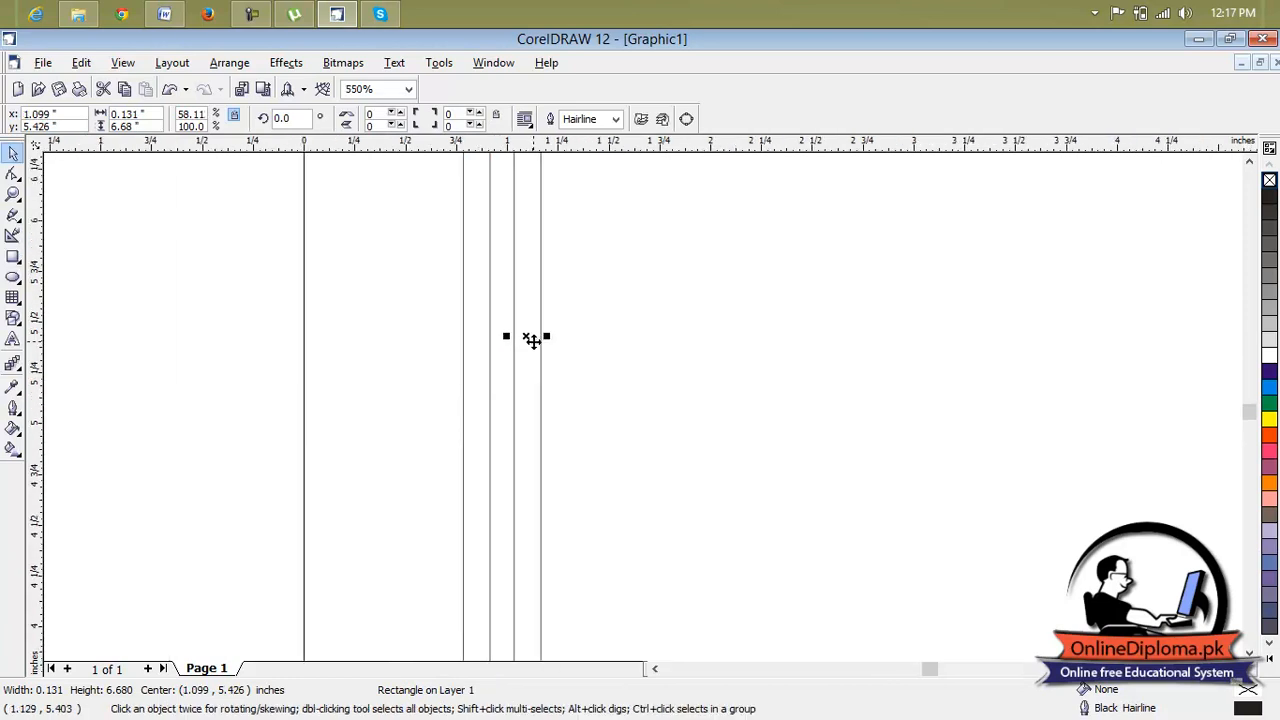
pyautogui.click(1249, 161)
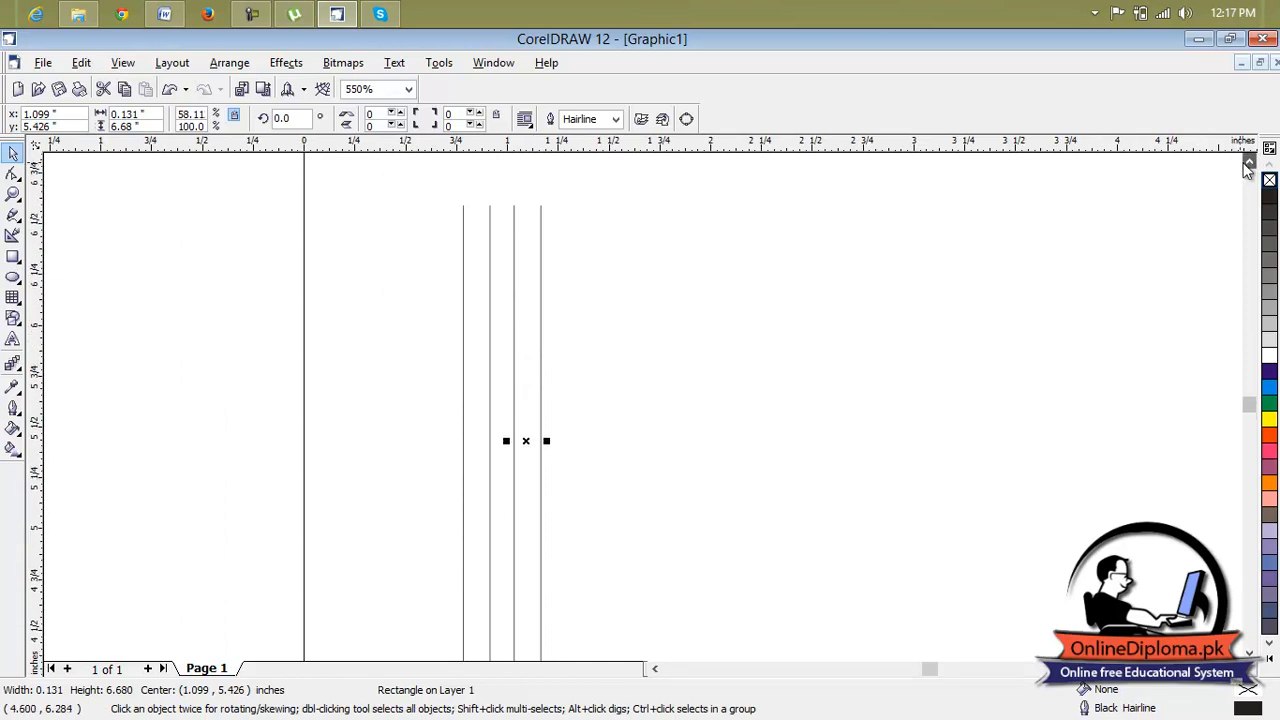
pyautogui.click(1250, 163)
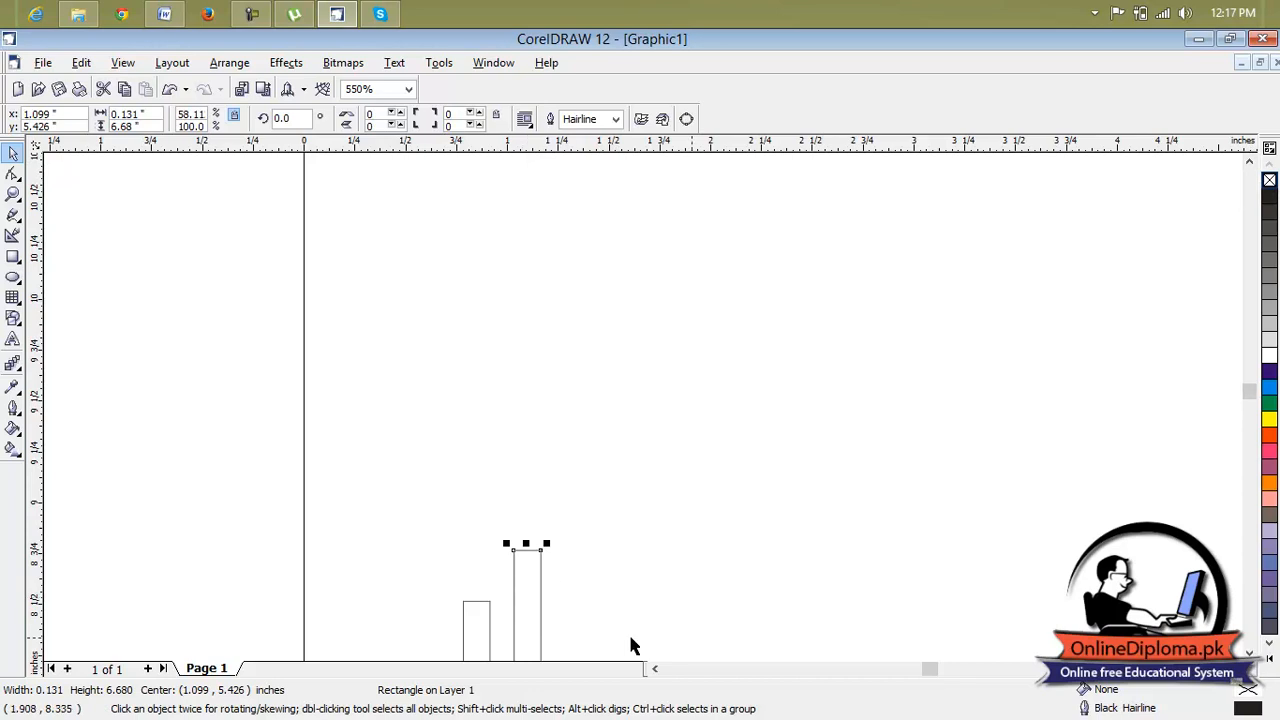
pyautogui.click(1249, 652)
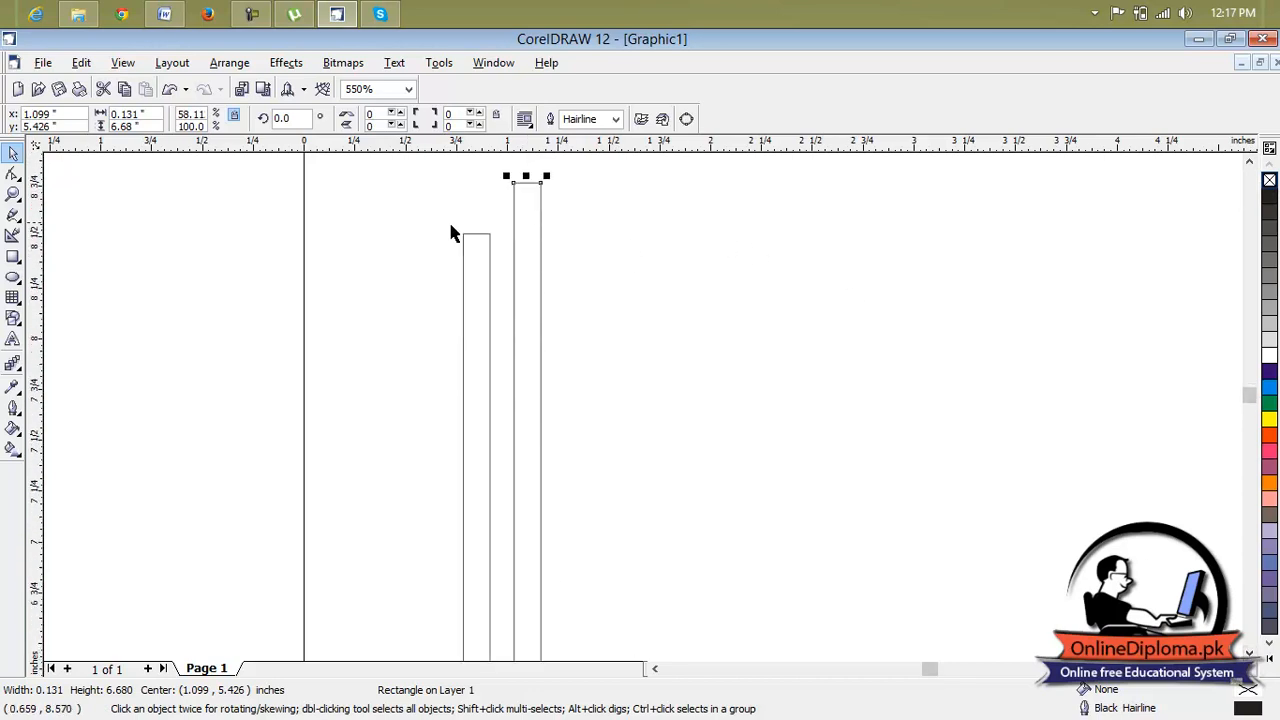
pyautogui.scroll(1, 531, 174)
pyautogui.moveTo(529, 191); pyautogui.dragTo(491, 240)
# Fine-tune the copy's position so its top edge and left side line up exactly with the first rectangle.
pyautogui.scroll(2, 489, 240)
pyautogui.click(1249, 161)
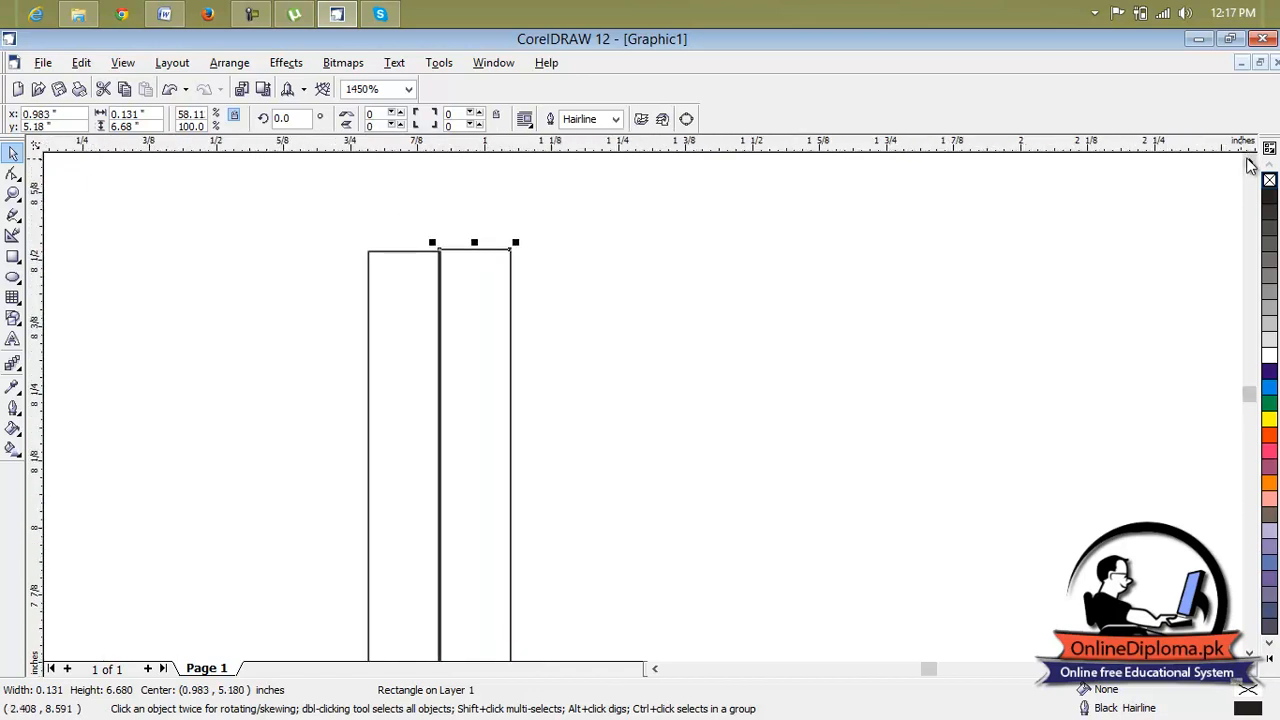
pyautogui.scroll(1, 436, 362)
pyautogui.scroll(1, 436, 362)
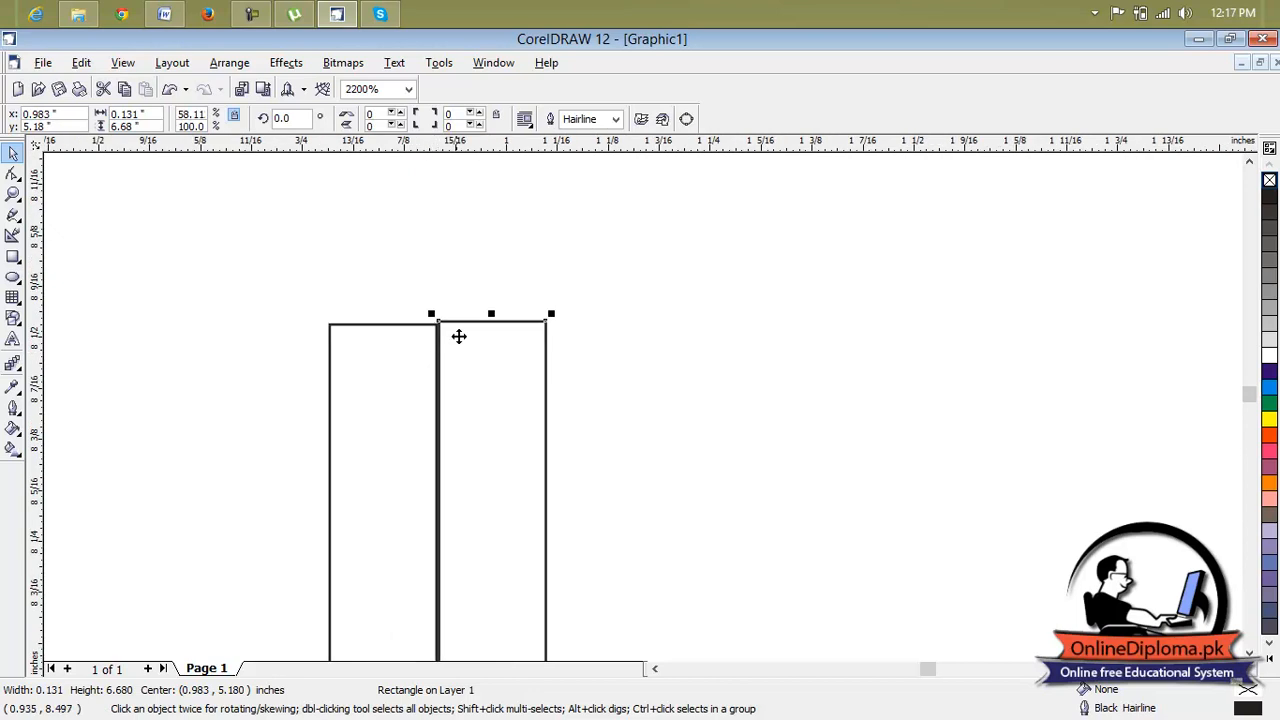
pyautogui.moveTo(471, 334)
pyautogui.mouseDown()
pyautogui.moveTo(491, 360)
pyautogui.moveTo(469, 339)
pyautogui.mouseUp()
pyautogui.click(550, 356)
pyautogui.click(503, 357)
pyautogui.scroll(2, 463, 331)
pyautogui.click(464, 331)
pyautogui.click(607, 356)
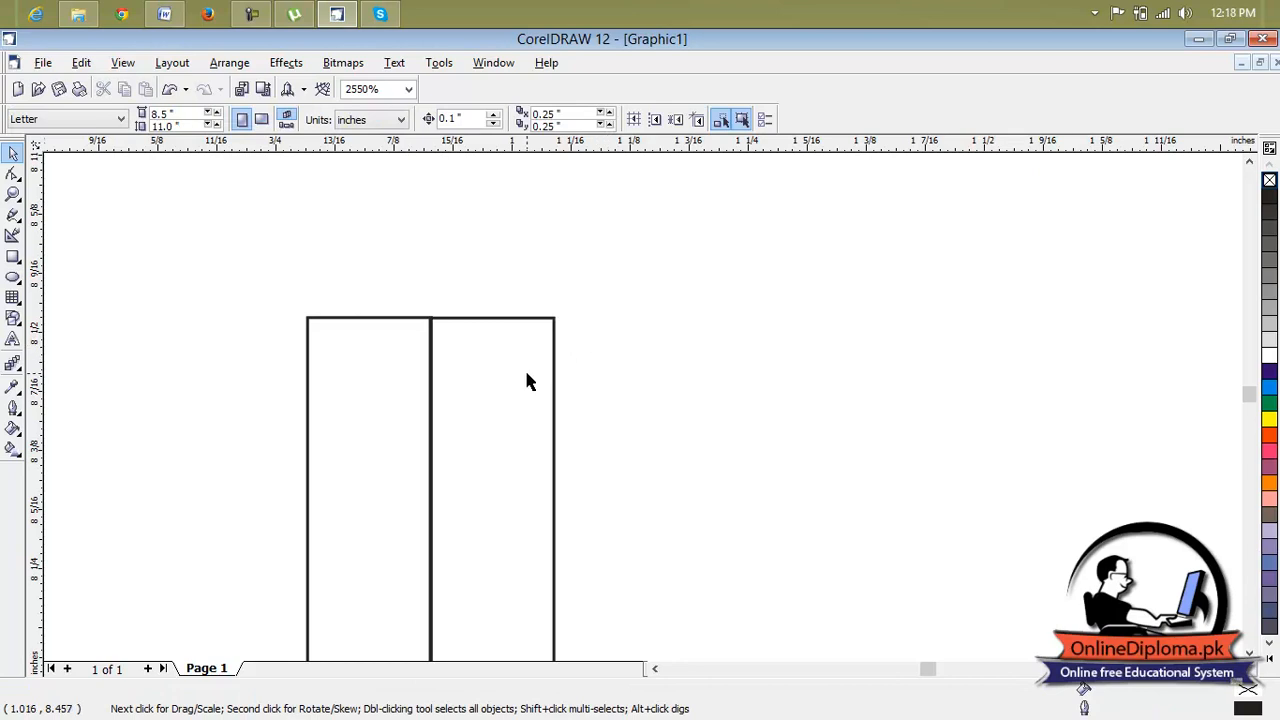
# Duplicate the second rectangle and move the copy roughly against its right side.
pyautogui.press('F3')
pyautogui.press('F3')
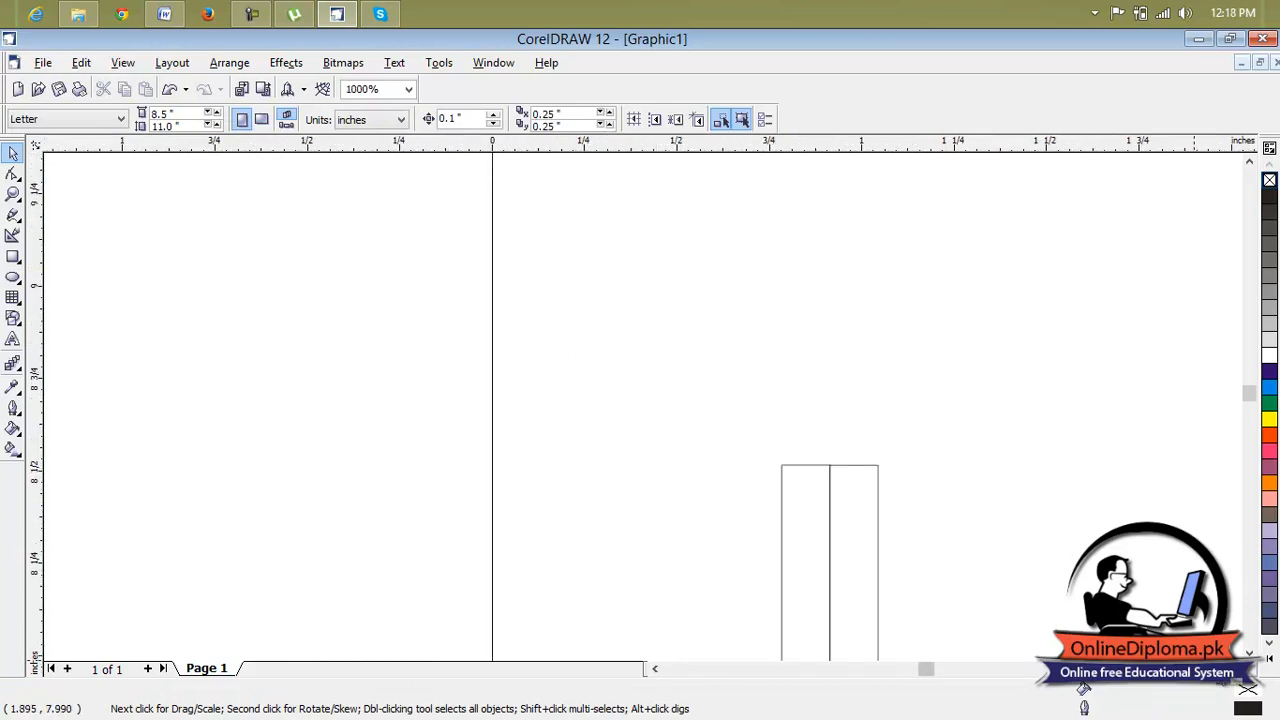
pyautogui.click(1249, 653)
pyautogui.scroll(-1, 1033, 514)
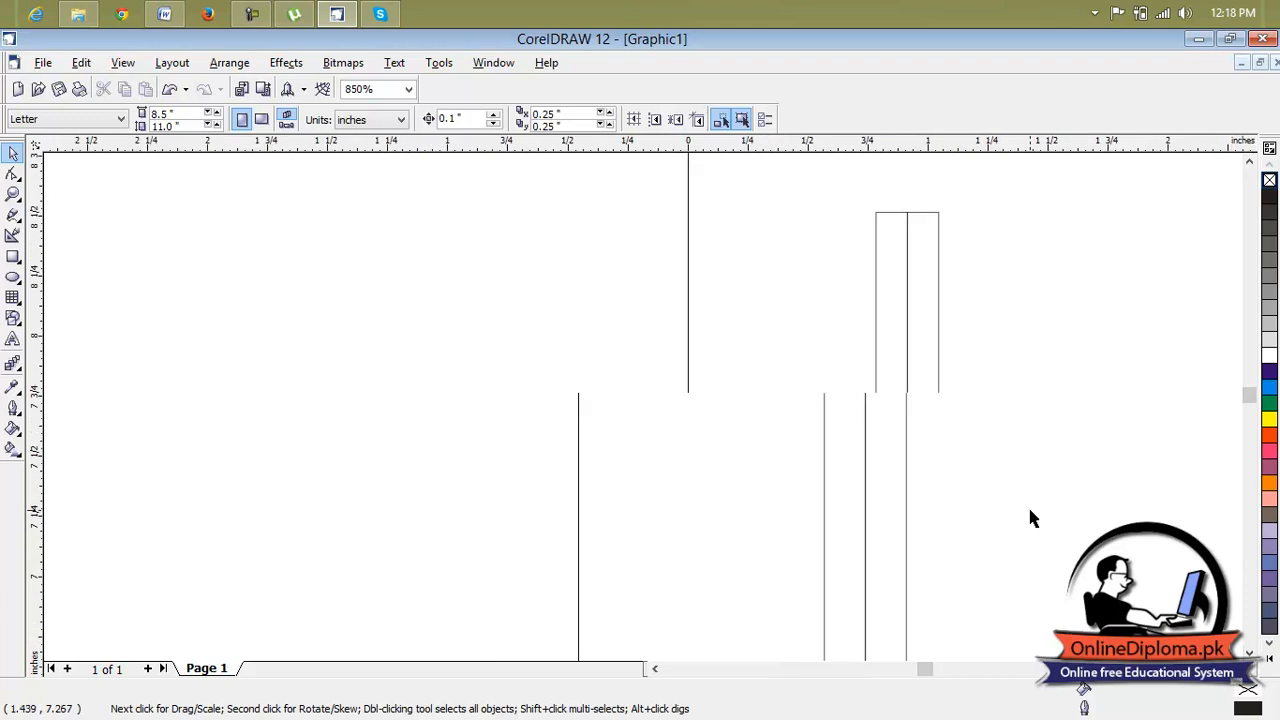
pyautogui.scroll(-5, 1032, 517)
pyautogui.hscroll(2, 1237, 690)
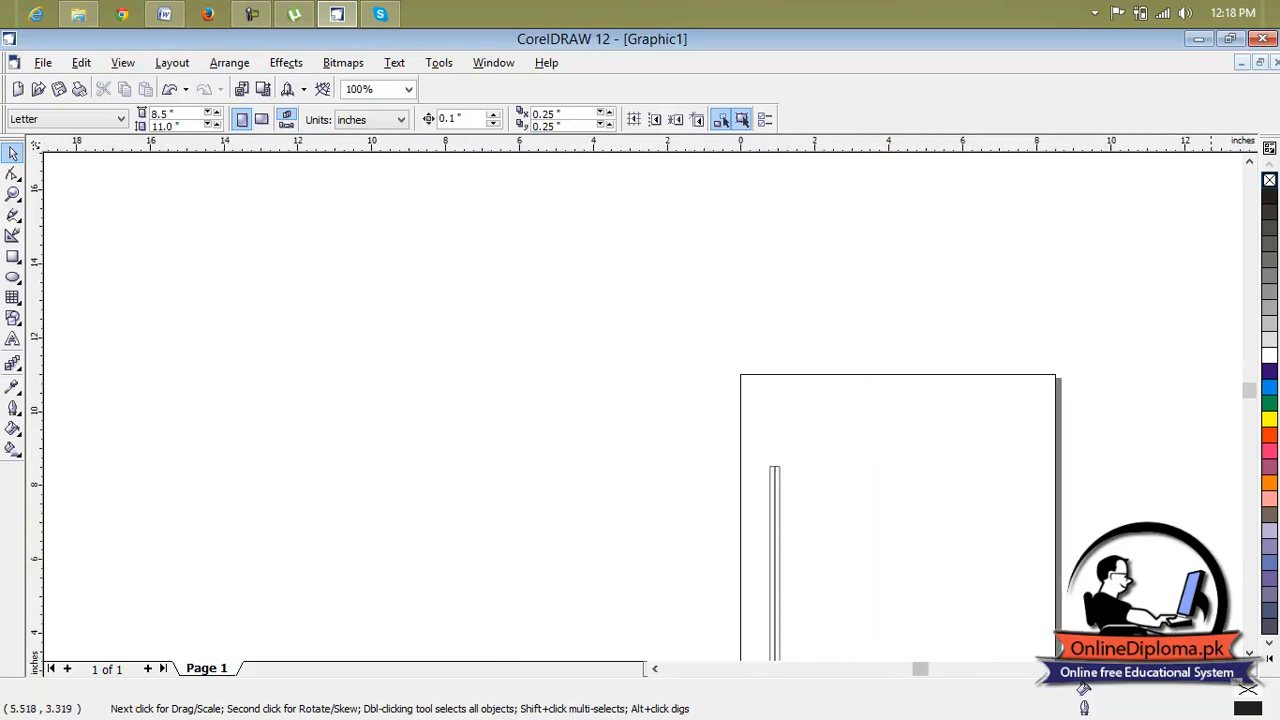
pyautogui.click(1249, 653)
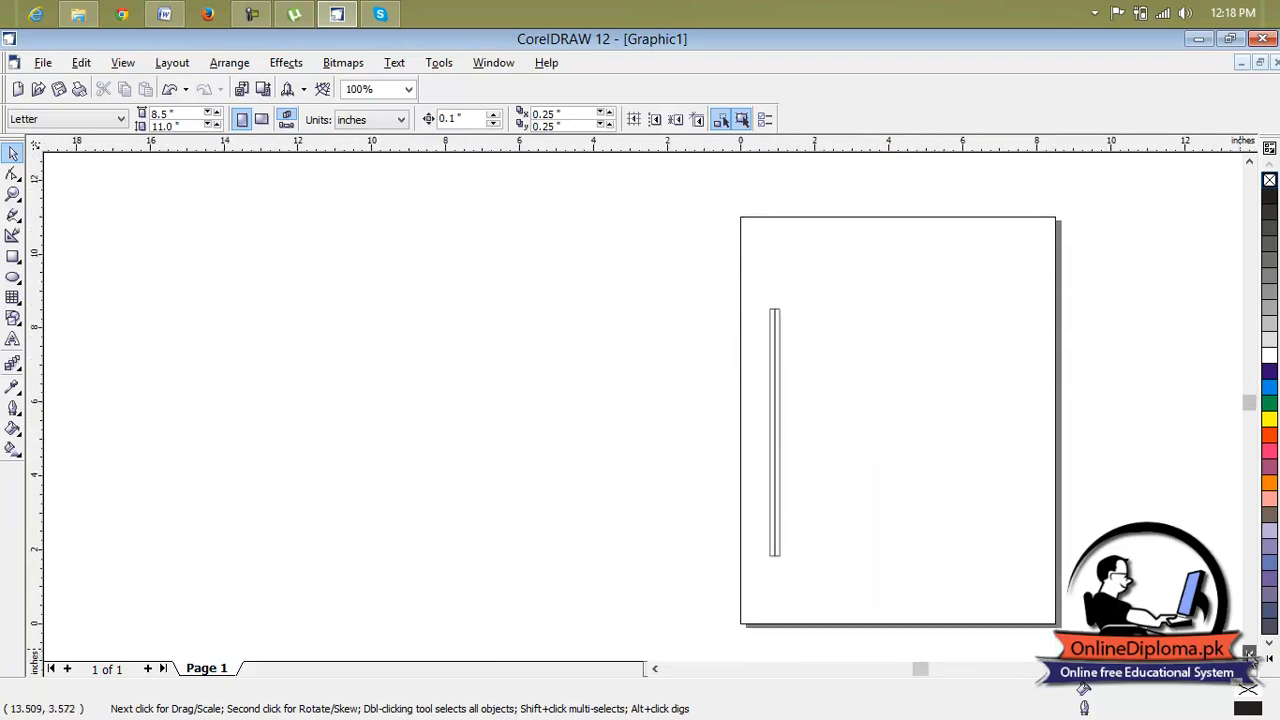
pyautogui.scroll(2, 801, 430)
pyautogui.scroll(2, 801, 423)
pyautogui.click(742, 430)
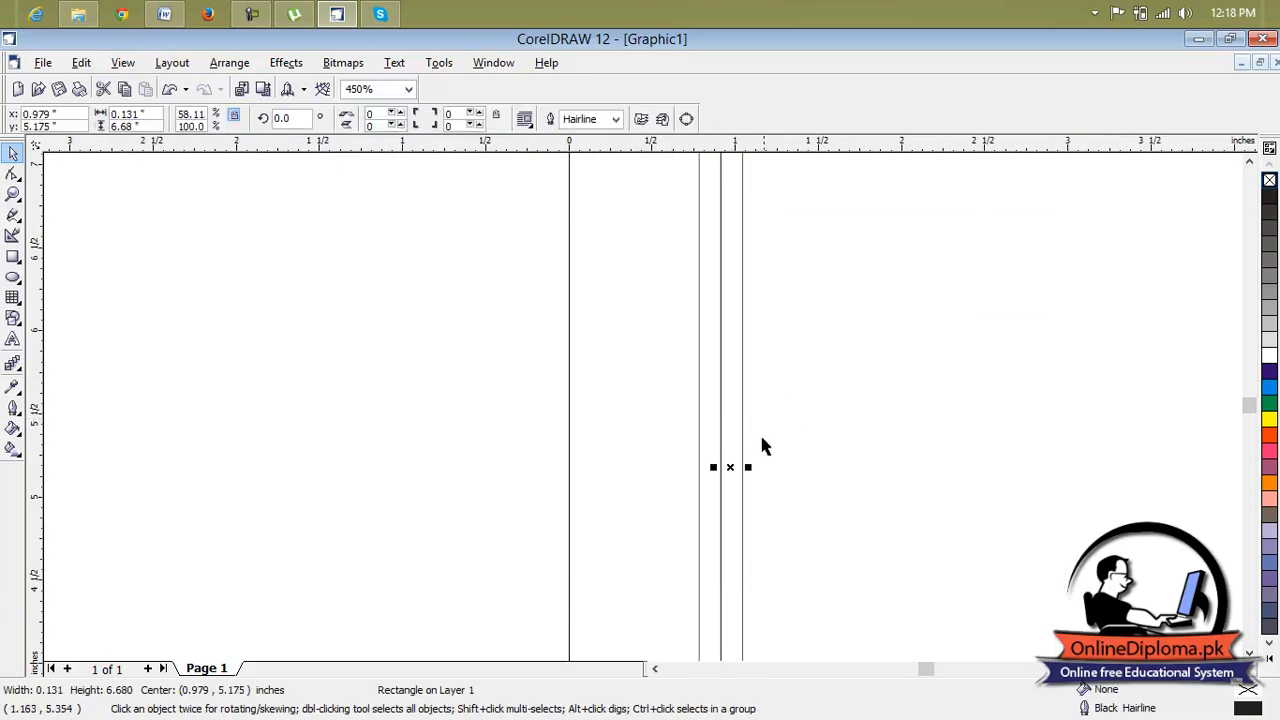
pyautogui.hotkey('ctrl', 'd')
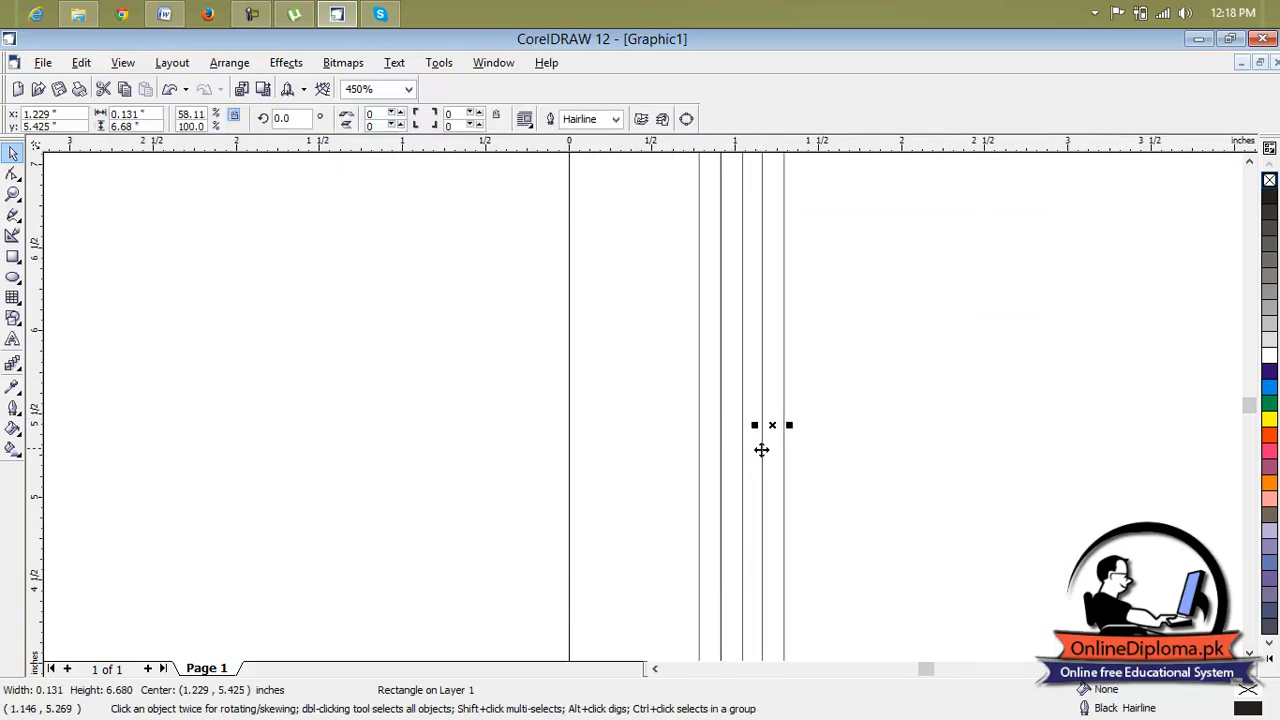
pyautogui.moveTo(776, 428); pyautogui.dragTo(757, 445)
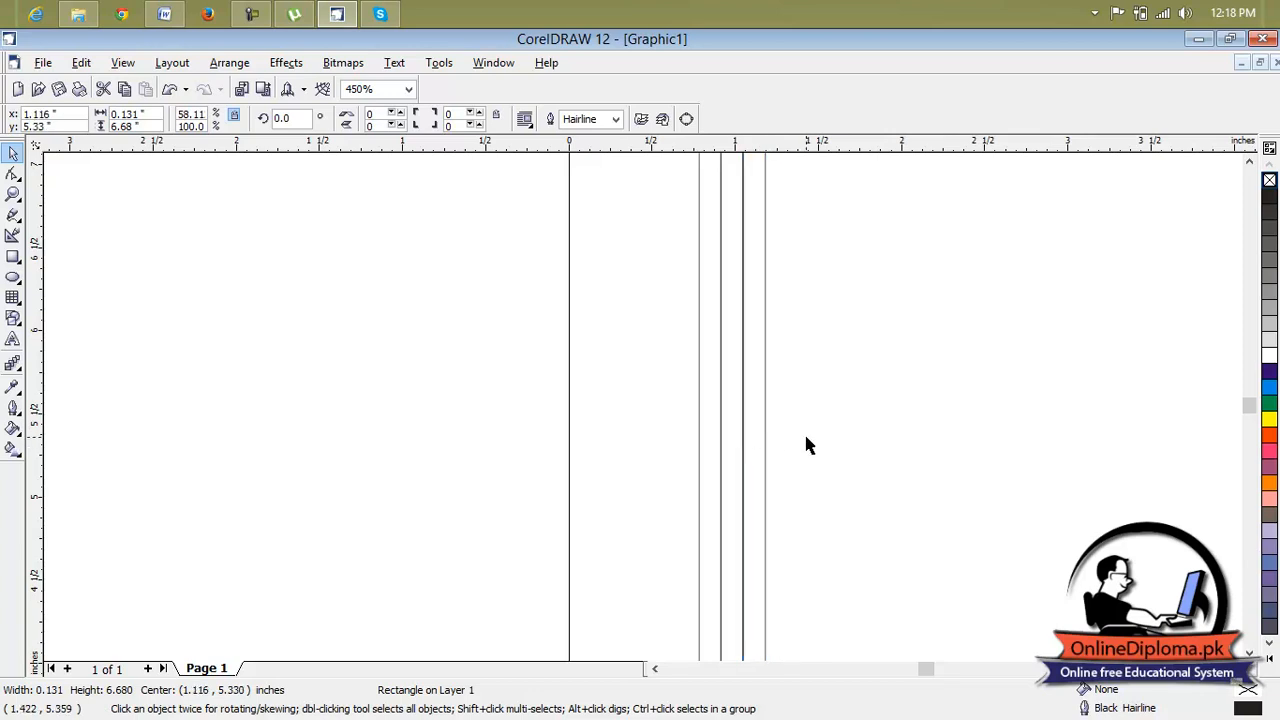
# Align the third rectangle's top edge and left side precisely with the middle rectangle.
pyautogui.click(806, 443)
pyautogui.click(1249, 162)
pyautogui.click(1249, 162)
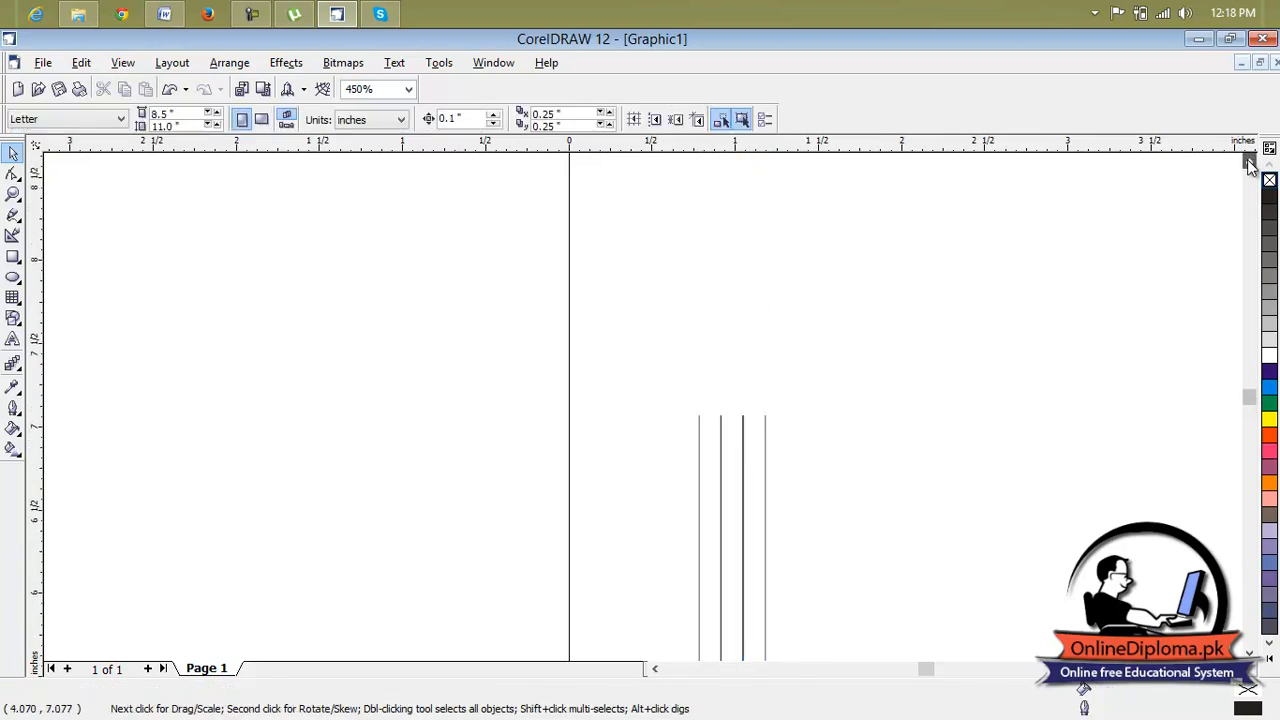
pyautogui.scroll(2, 757, 531)
pyautogui.scroll(6, 760, 500)
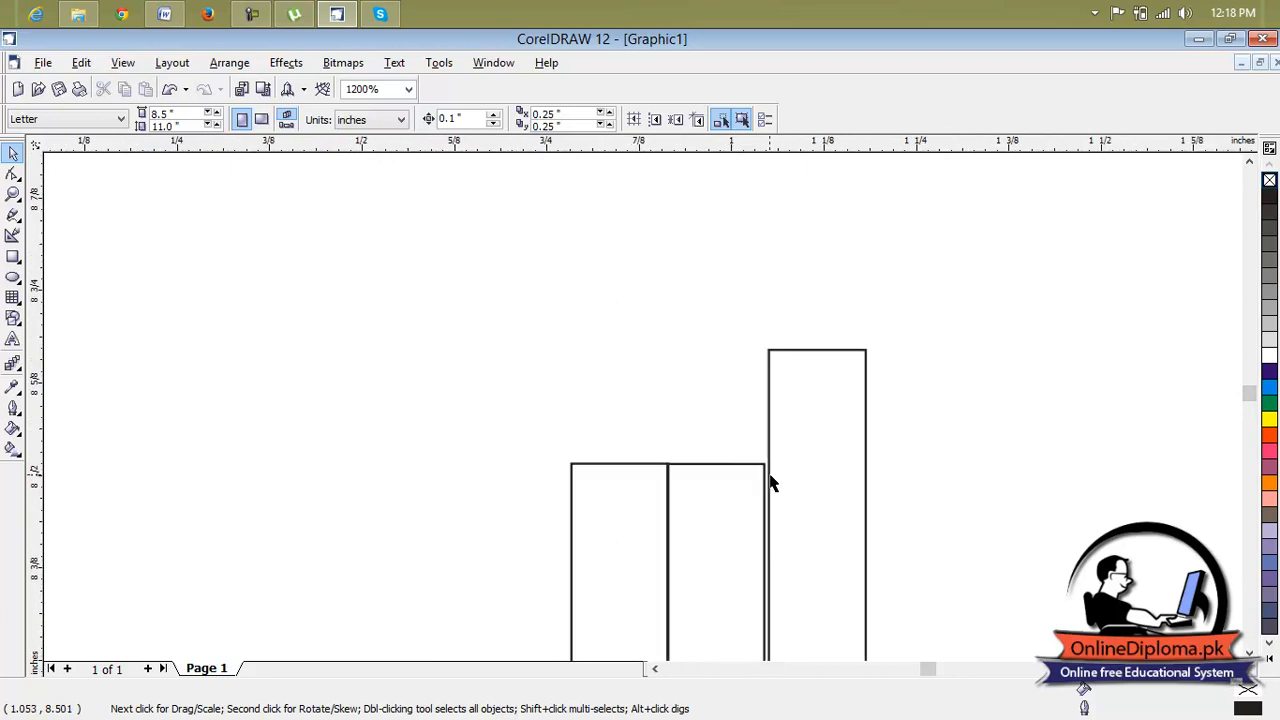
pyautogui.moveTo(797, 585); pyautogui.dragTo(792, 571)
pyautogui.moveTo(824, 468); pyautogui.dragTo(820, 526)
pyautogui.moveTo(829, 381); pyautogui.dragTo(836, 552)
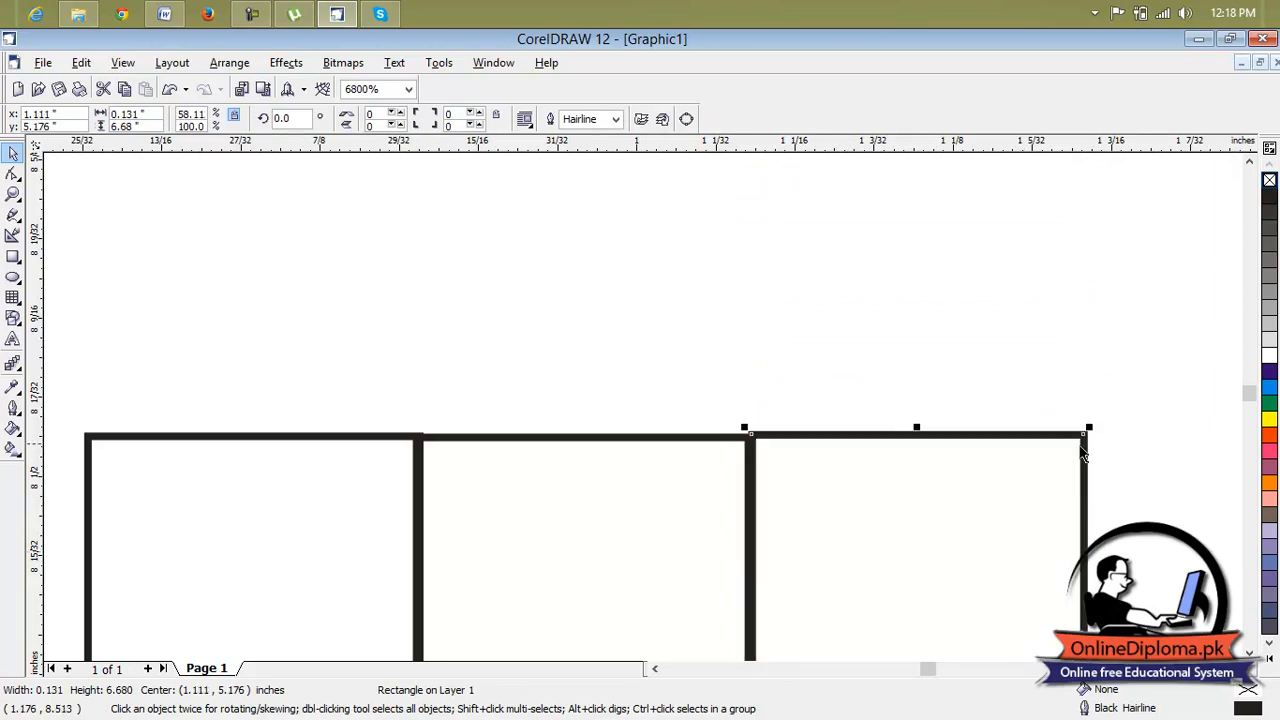
pyautogui.click(1147, 450)
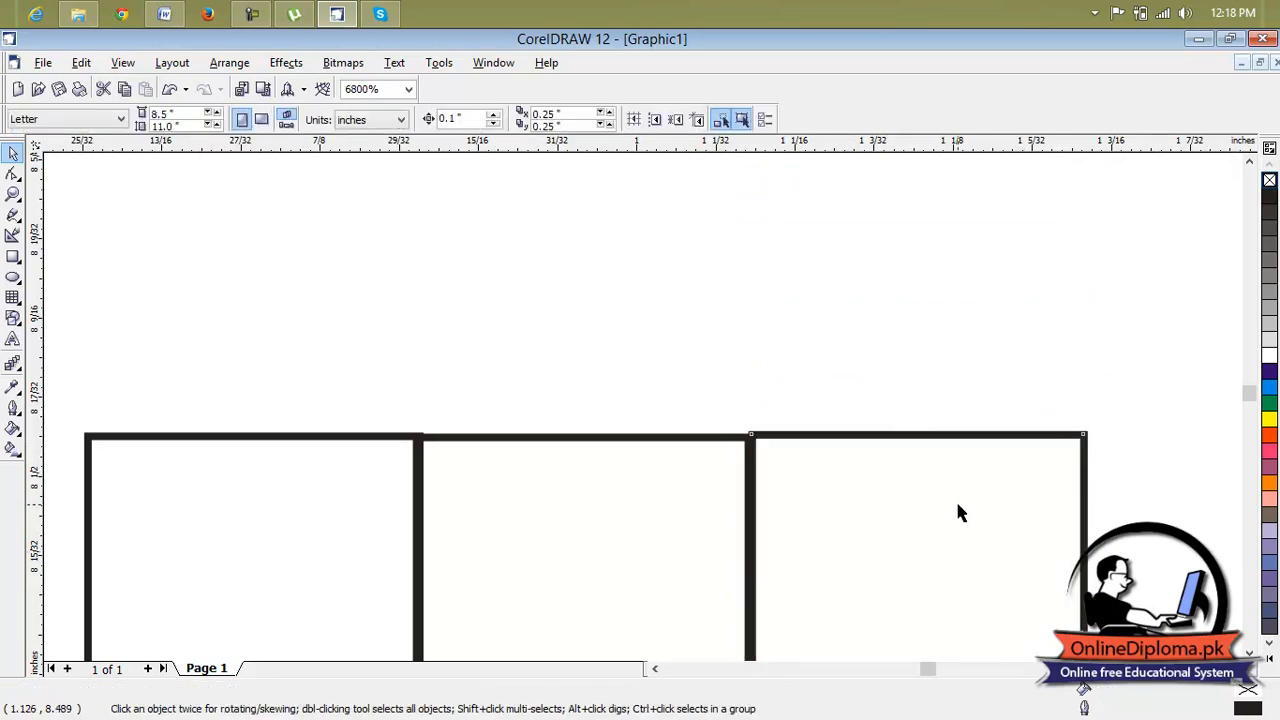
pyautogui.click(932, 436)
pyautogui.click(852, 475)
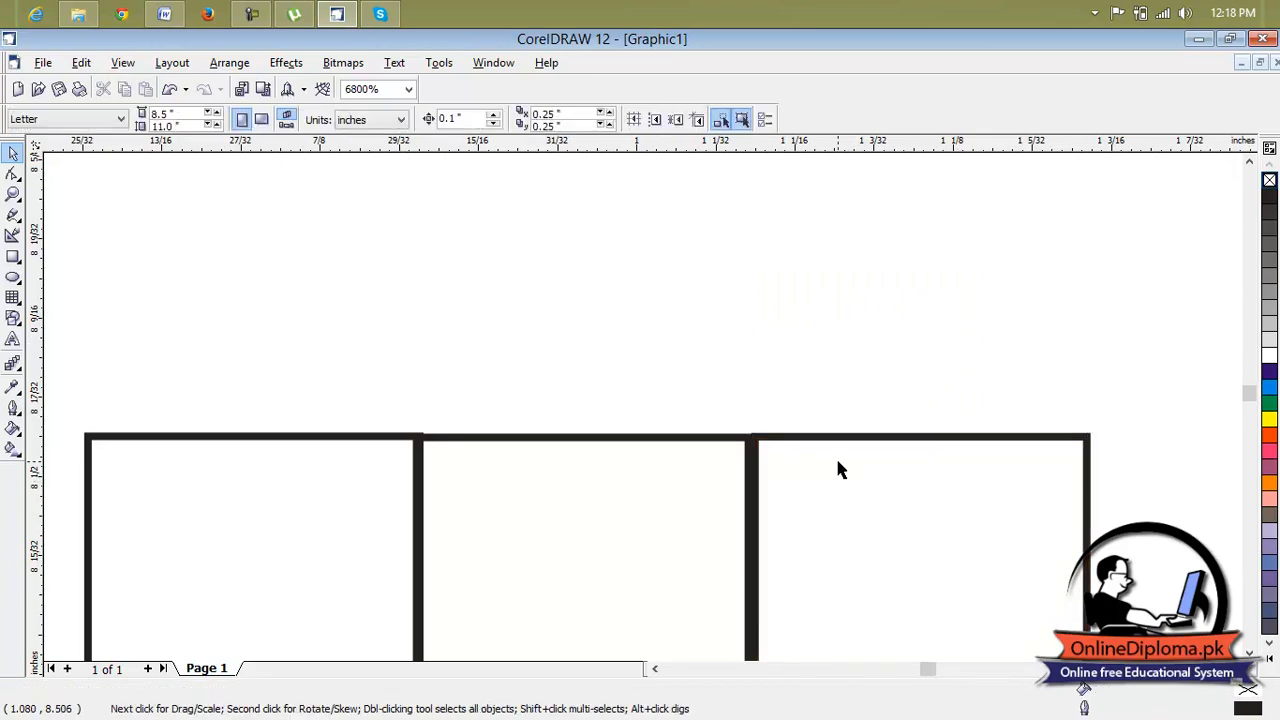
# Fill the leftmost of the three rectangles with red.
pyautogui.scroll(-2, 838, 460)
pyautogui.scroll(-10, 840, 470)
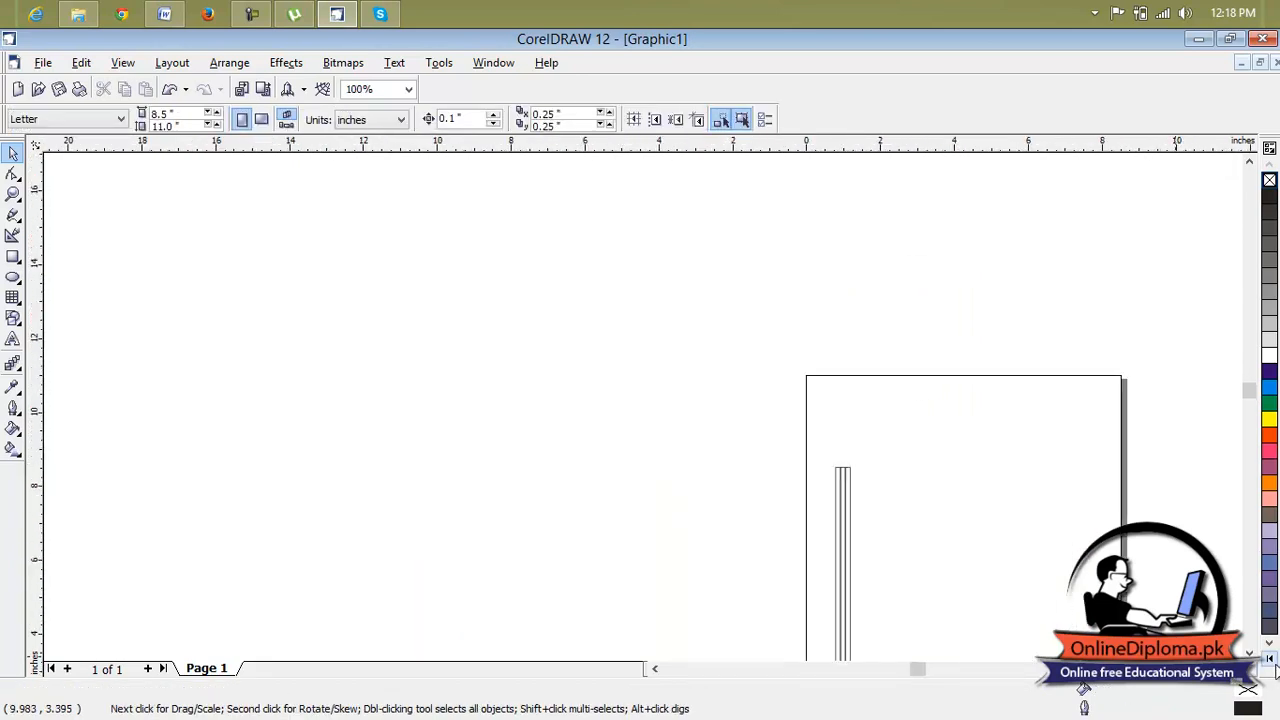
pyautogui.click(1238, 669)
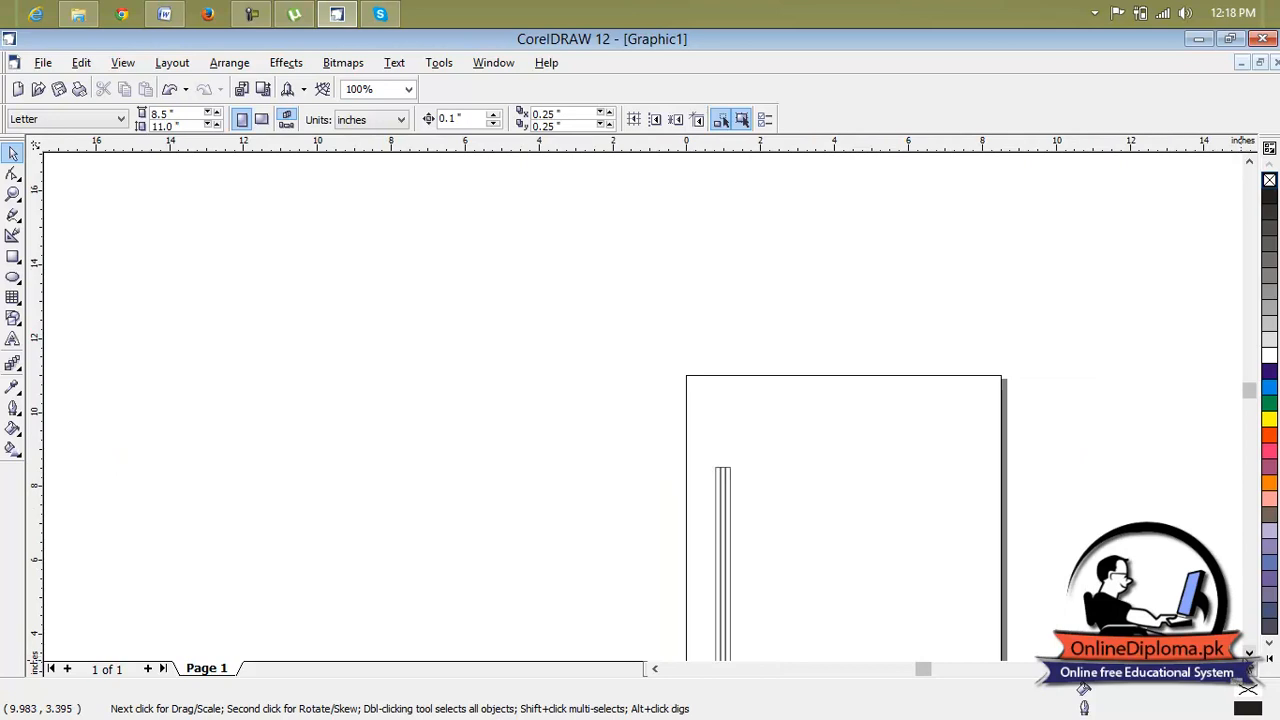
pyautogui.click(1249, 654)
pyautogui.click(1249, 654)
pyautogui.click(1249, 654)
pyautogui.scroll(2, 783, 397)
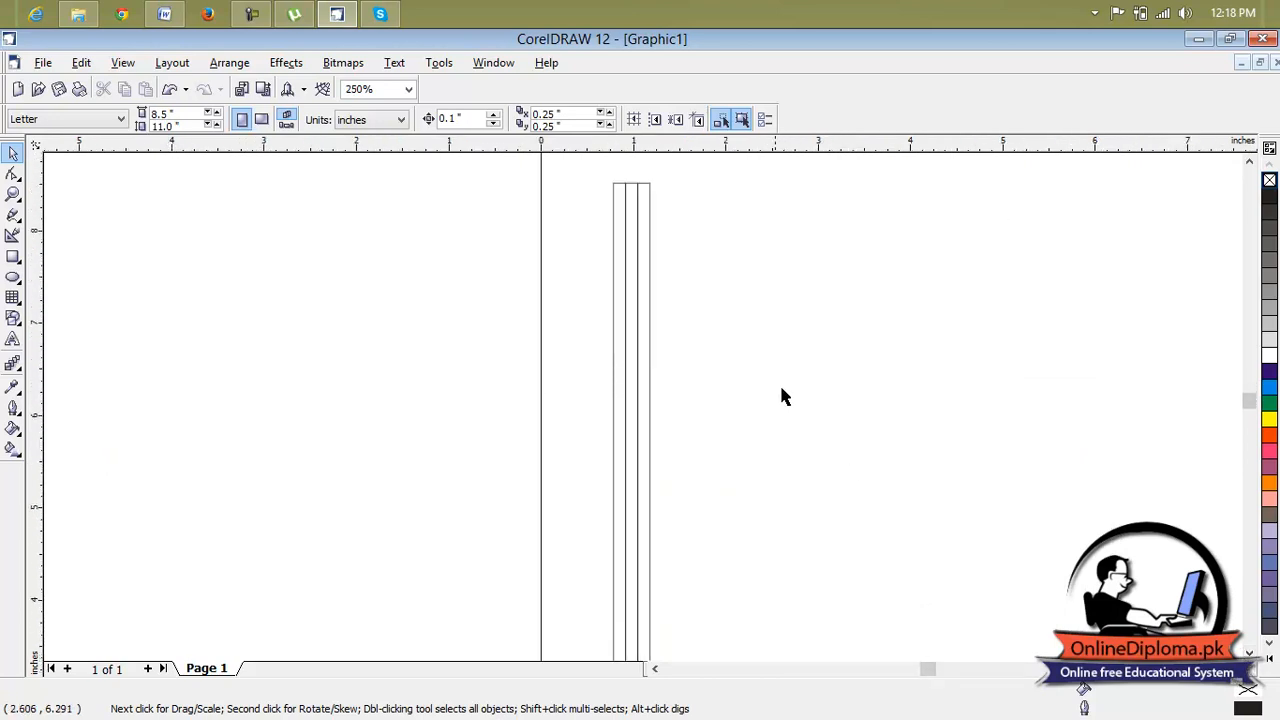
pyautogui.scroll(1, 628, 402)
pyautogui.click(602, 408)
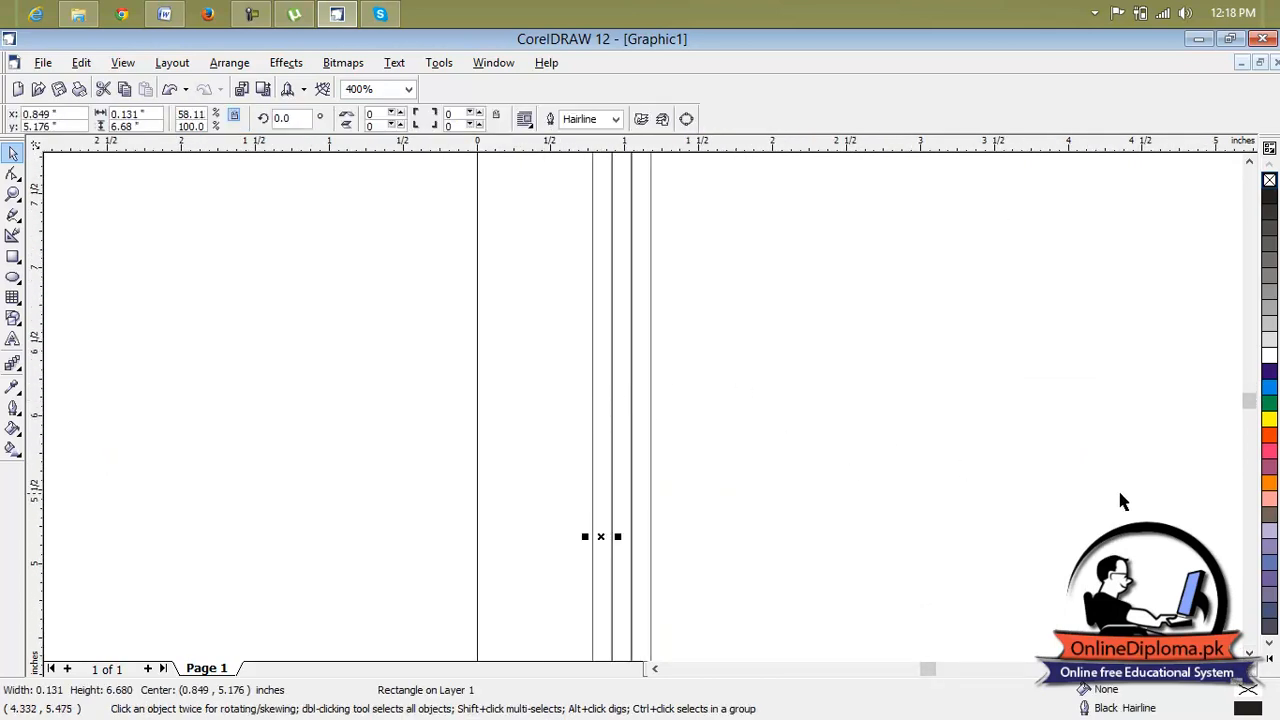
pyautogui.click(1268, 440)
# Fill the middle rectangle with magenta and the rightmost one with red.
pyautogui.scroll(1, 618, 430)
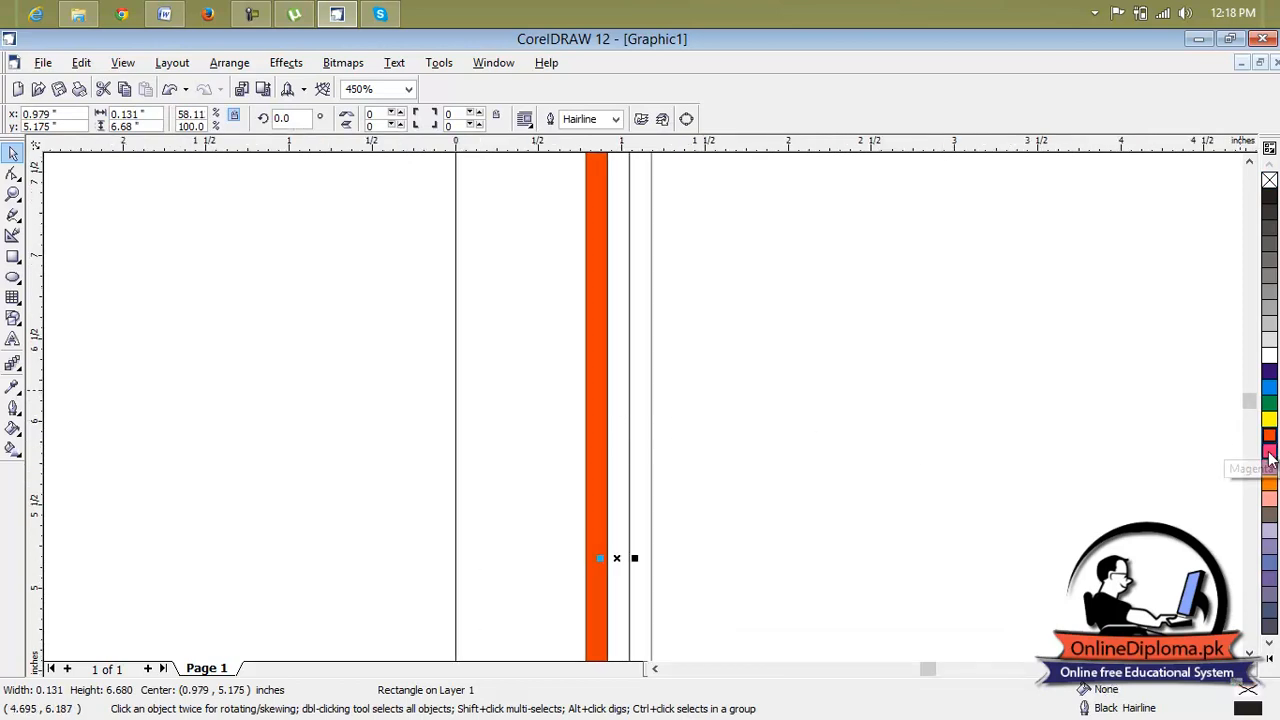
pyautogui.click(1268, 451)
pyautogui.click(640, 452)
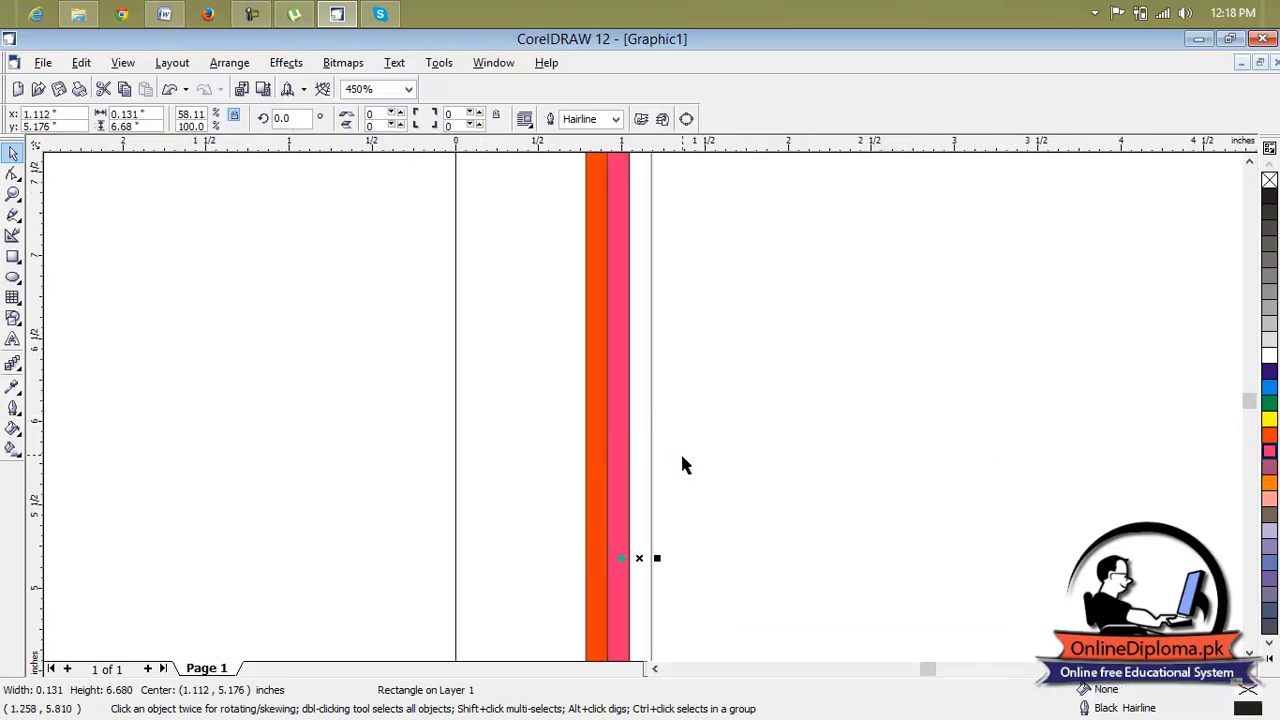
pyautogui.click(1268, 437)
pyautogui.scroll(-4, 820, 412)
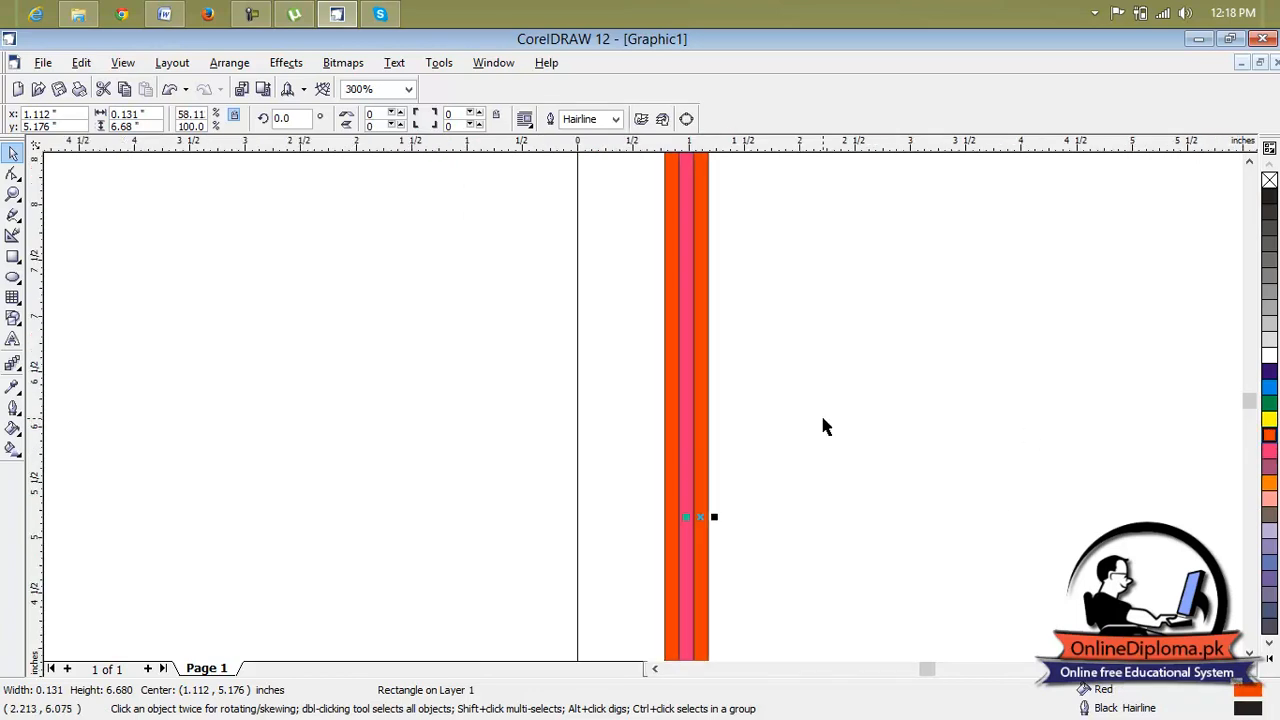
# Try to draw a closed triangular tip over the top edge of the three rectangles with the Bezier tool.
pyautogui.scroll(2, 805, 387)
pyautogui.scroll(2, 790, 316)
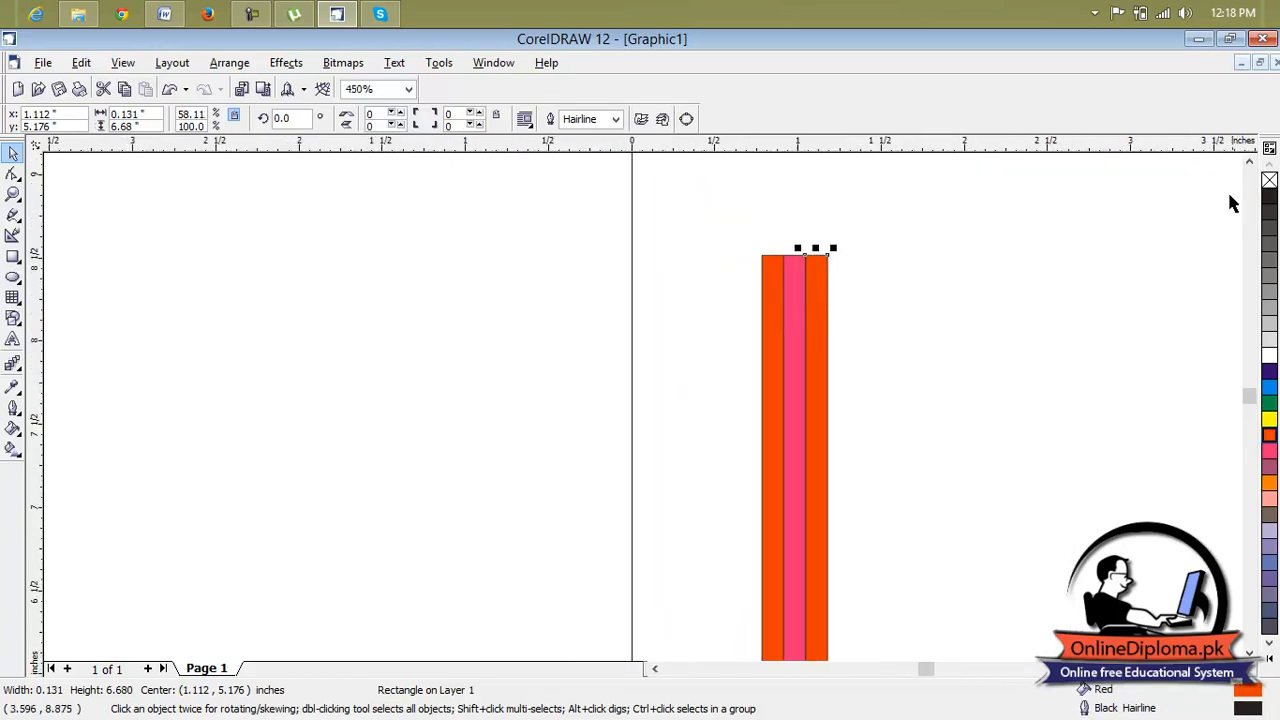
pyautogui.click(1249, 162)
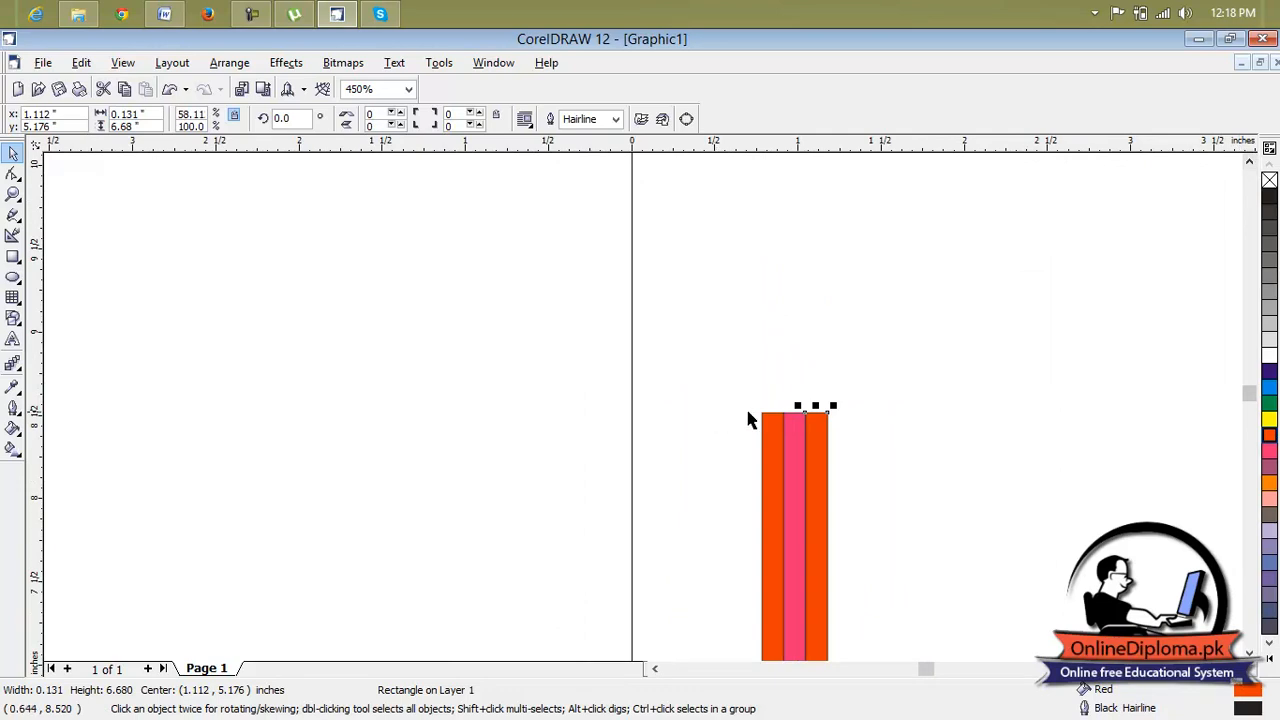
pyautogui.scroll(2, 810, 402)
pyautogui.click(930, 404)
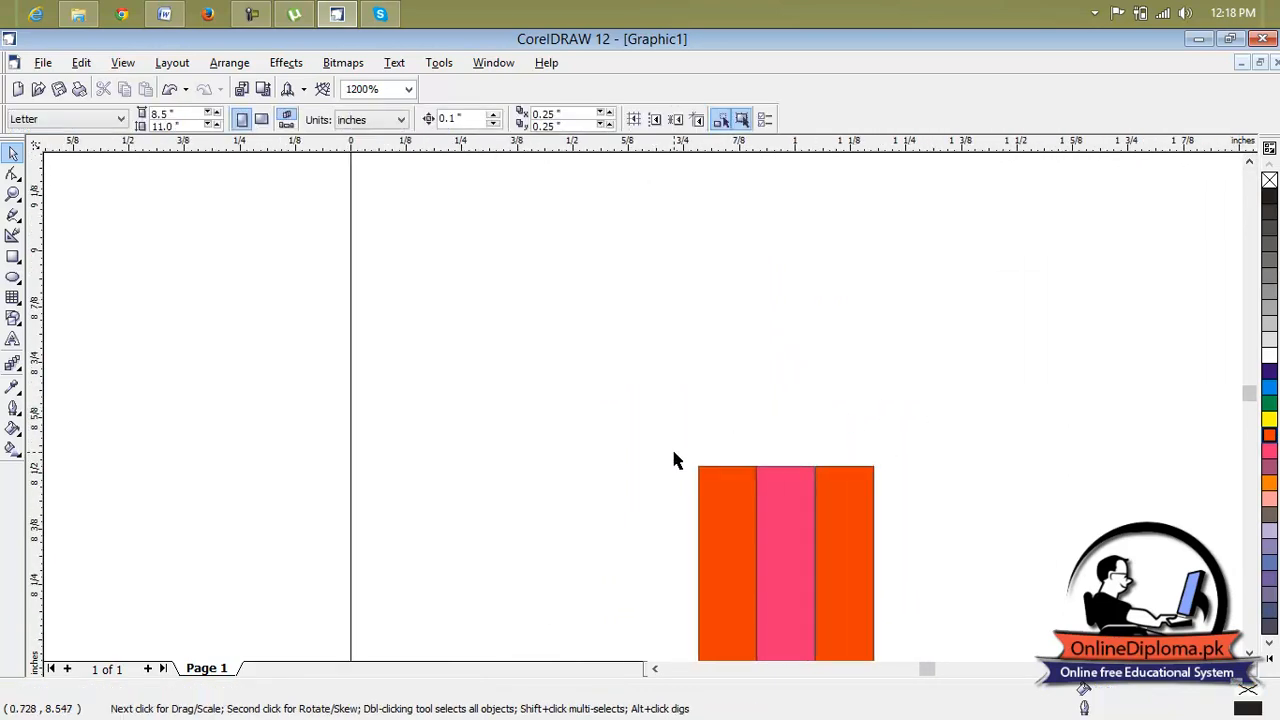
pyautogui.click(1249, 162)
pyautogui.click(1249, 162)
pyautogui.click(1249, 162)
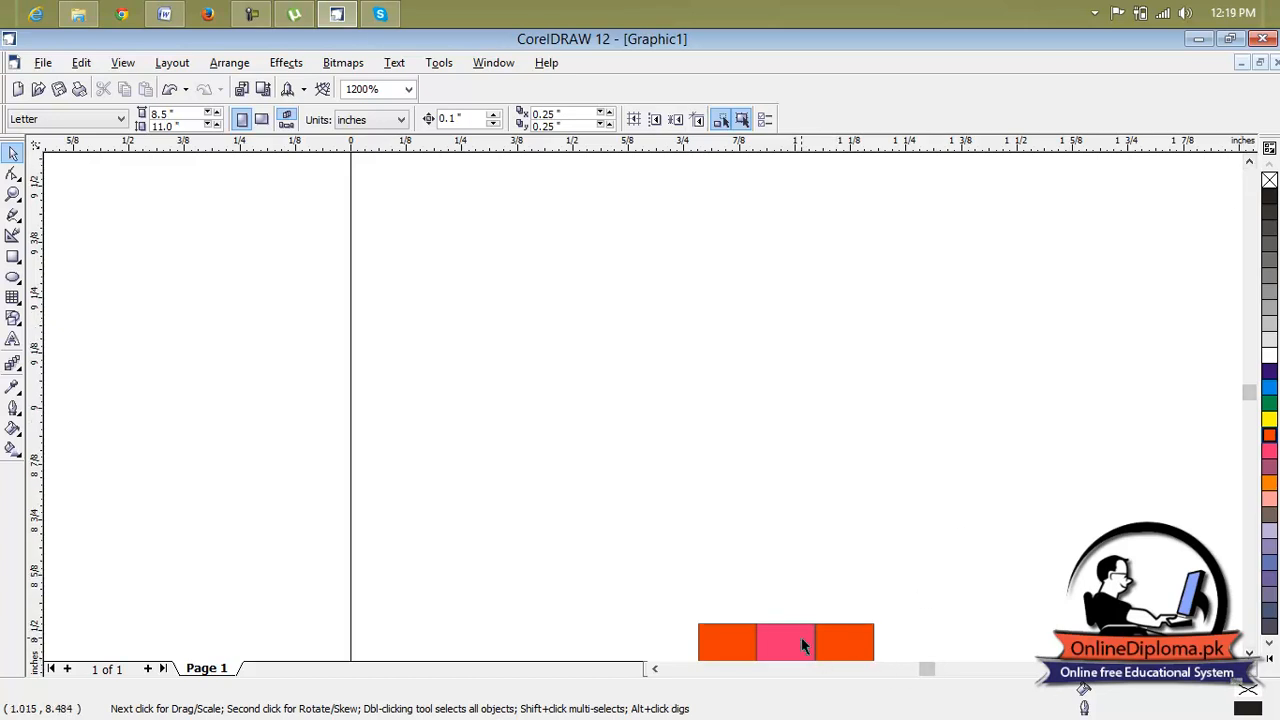
pyautogui.scroll(1, 801, 638)
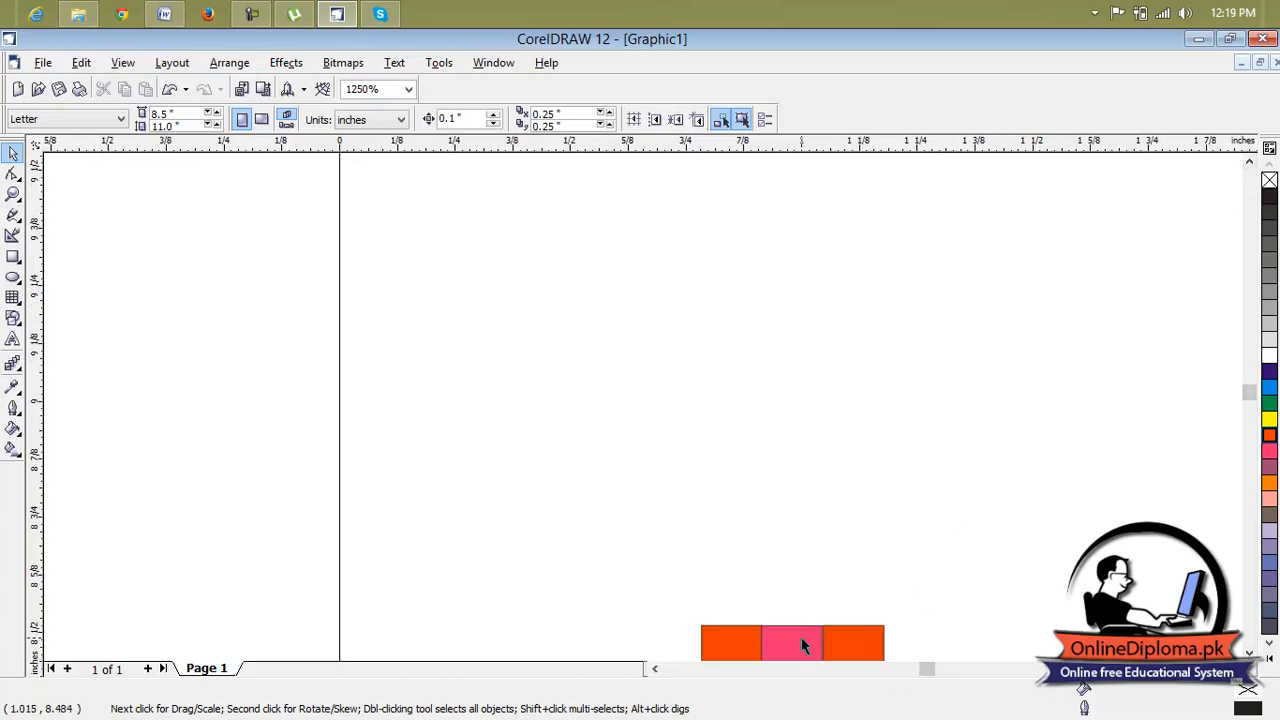
pyautogui.click(15, 224)
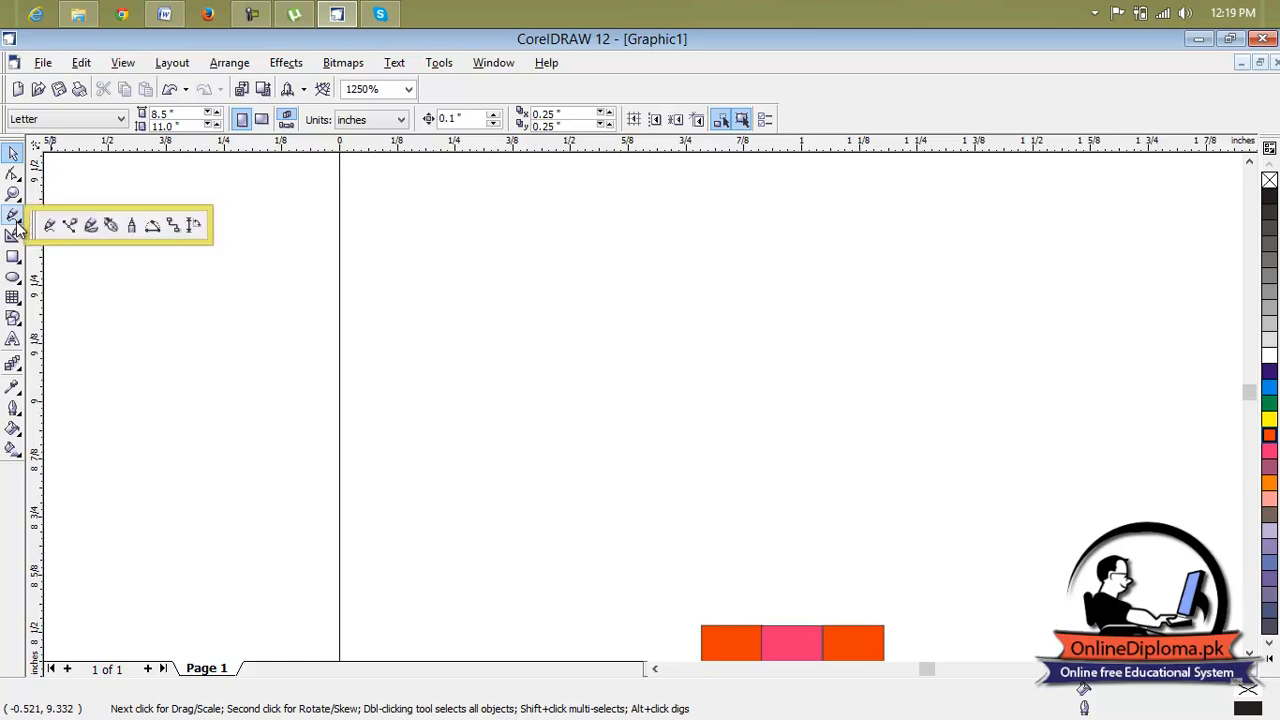
pyautogui.click(68, 226)
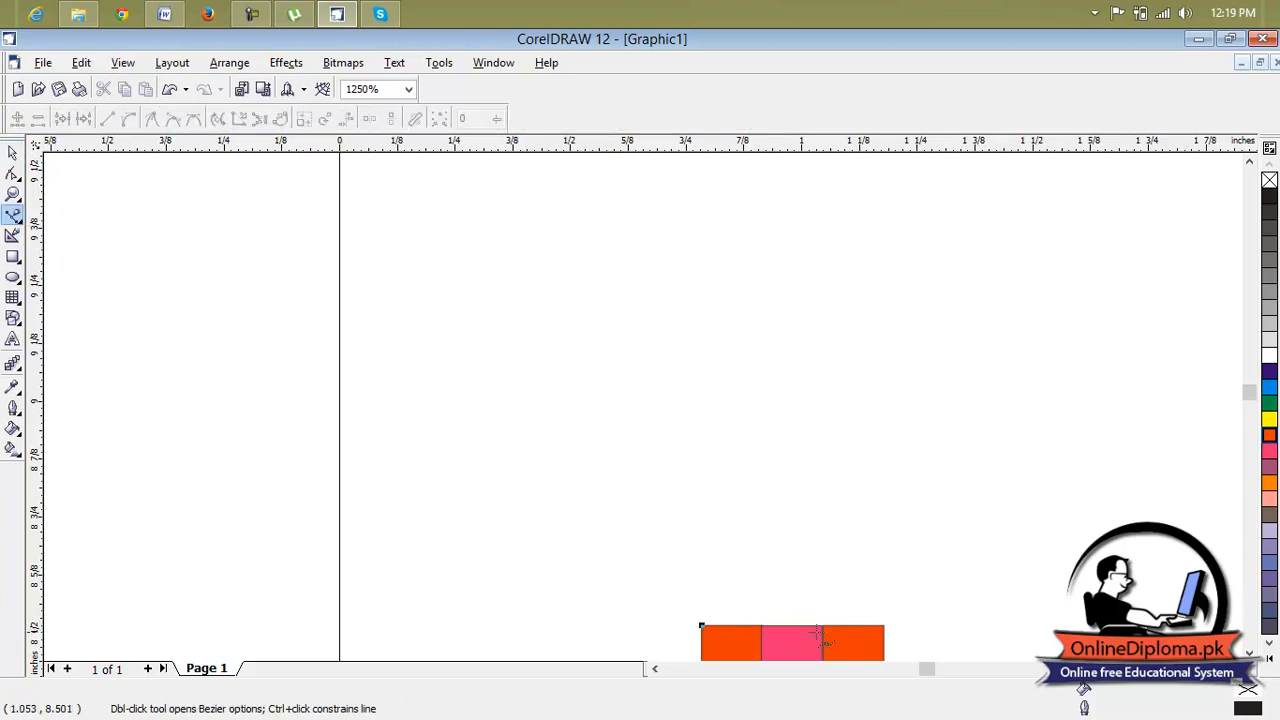
pyautogui.click(882, 626)
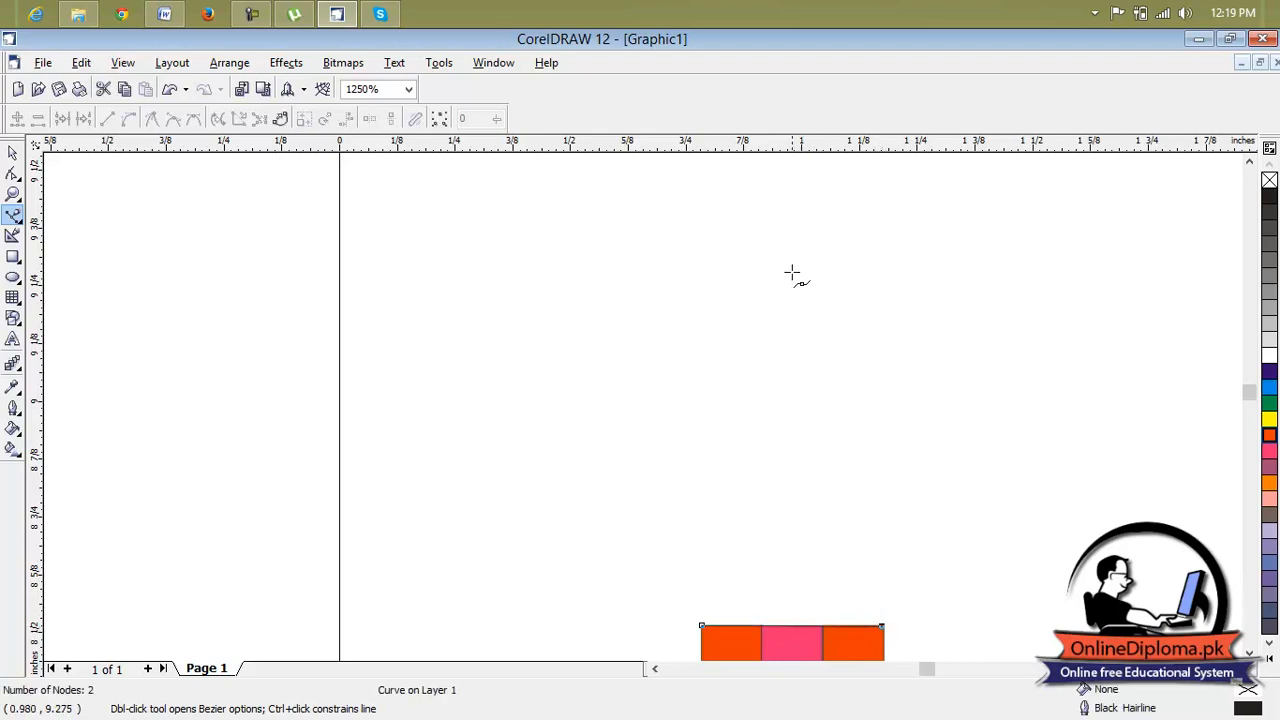
pyautogui.click(796, 236)
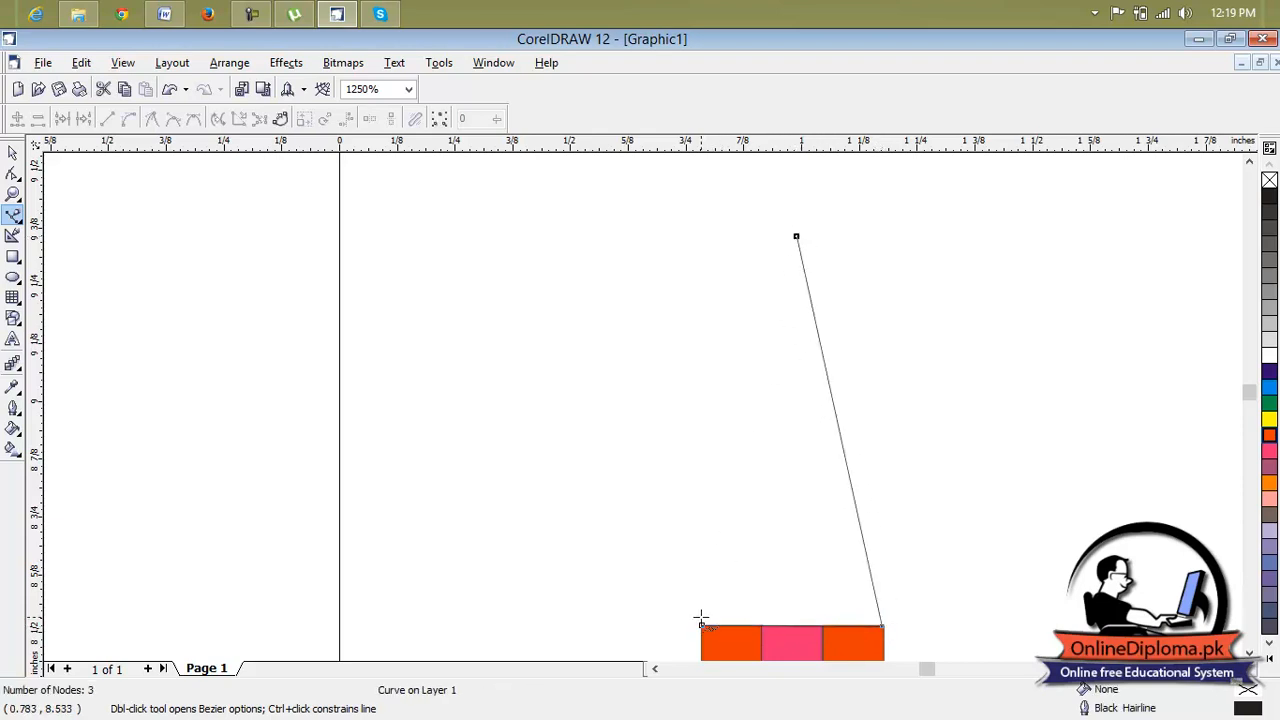
pyautogui.click(701, 625)
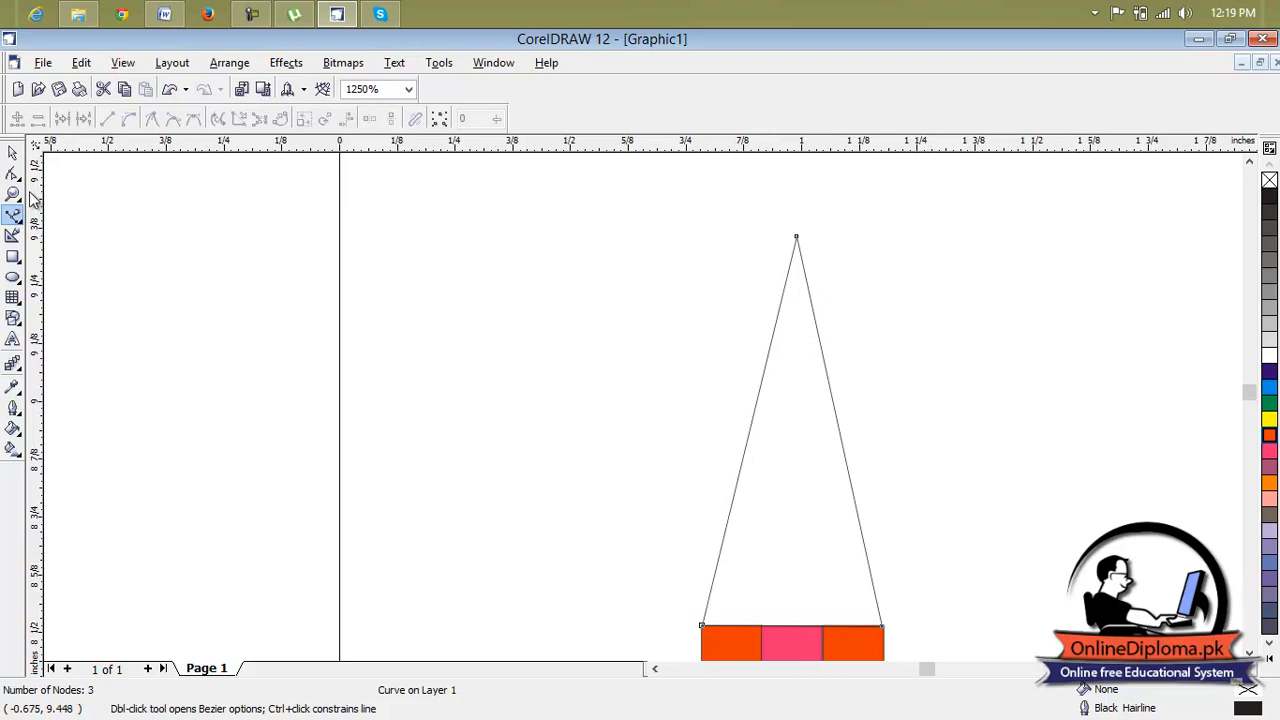
pyautogui.click(12, 152)
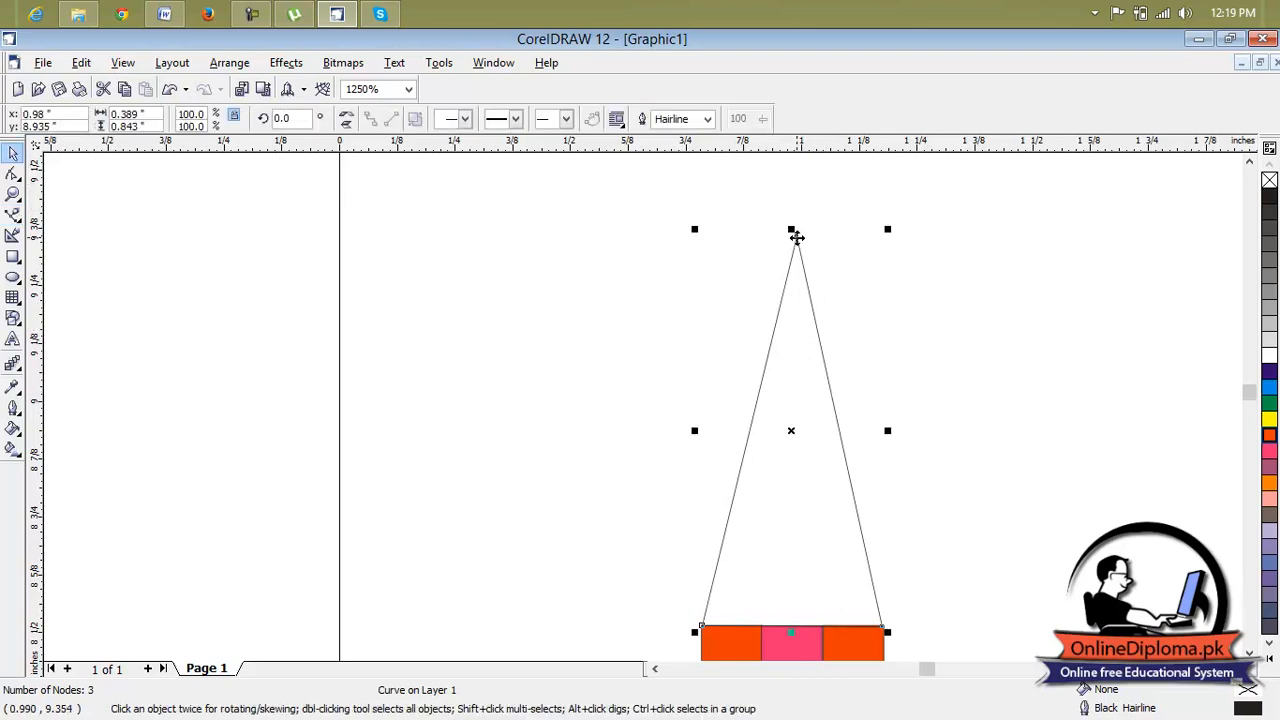
pyautogui.press('Delete')
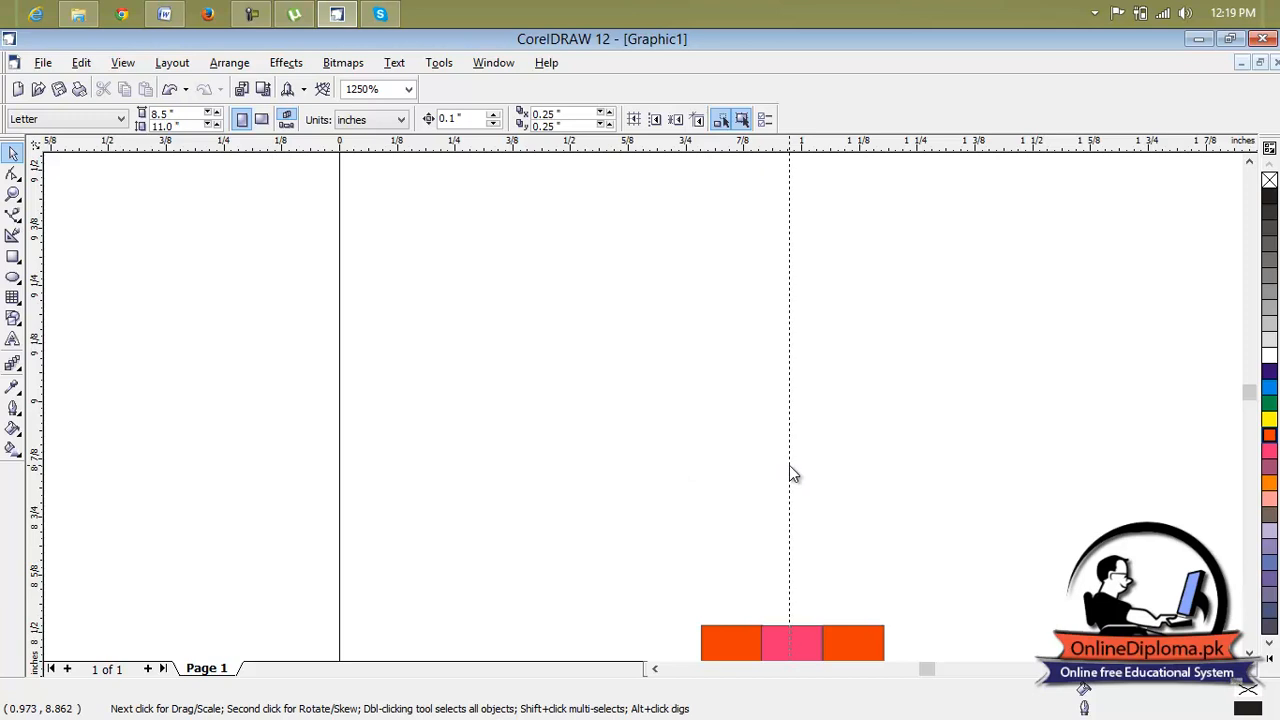
# Place a vertical guideline through the body's centre and draw a Bezier triangle about 0.39 by 0.85 in on the top edge, apex on the guideline.
pyautogui.moveTo(790, 474); pyautogui.dragTo(791, 470)
pyautogui.click(143, 520)
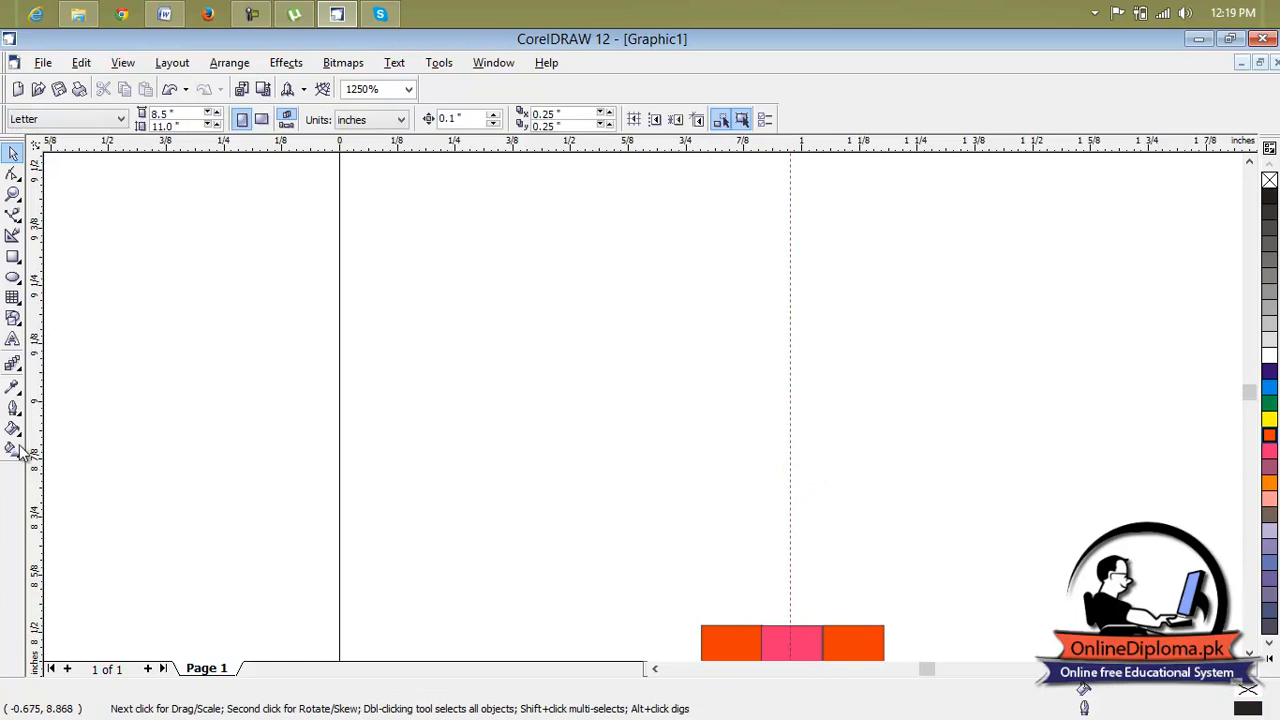
pyautogui.click(17, 218)
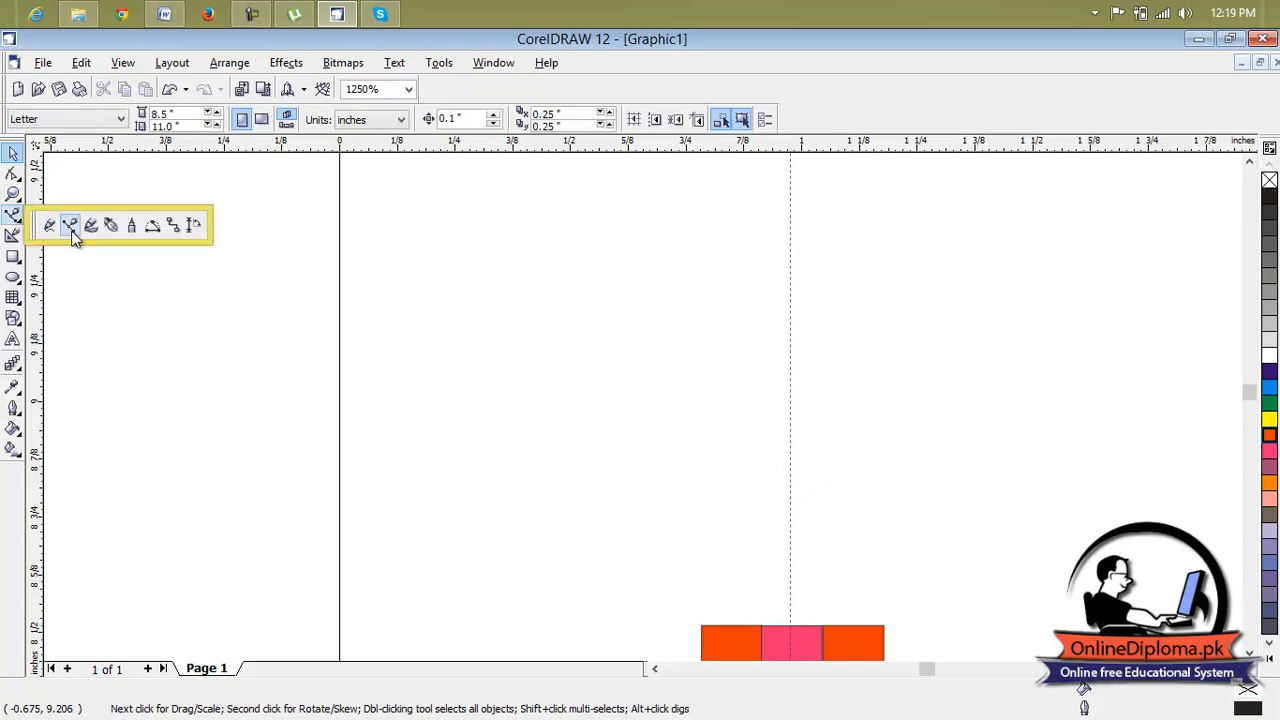
pyautogui.click(70, 225)
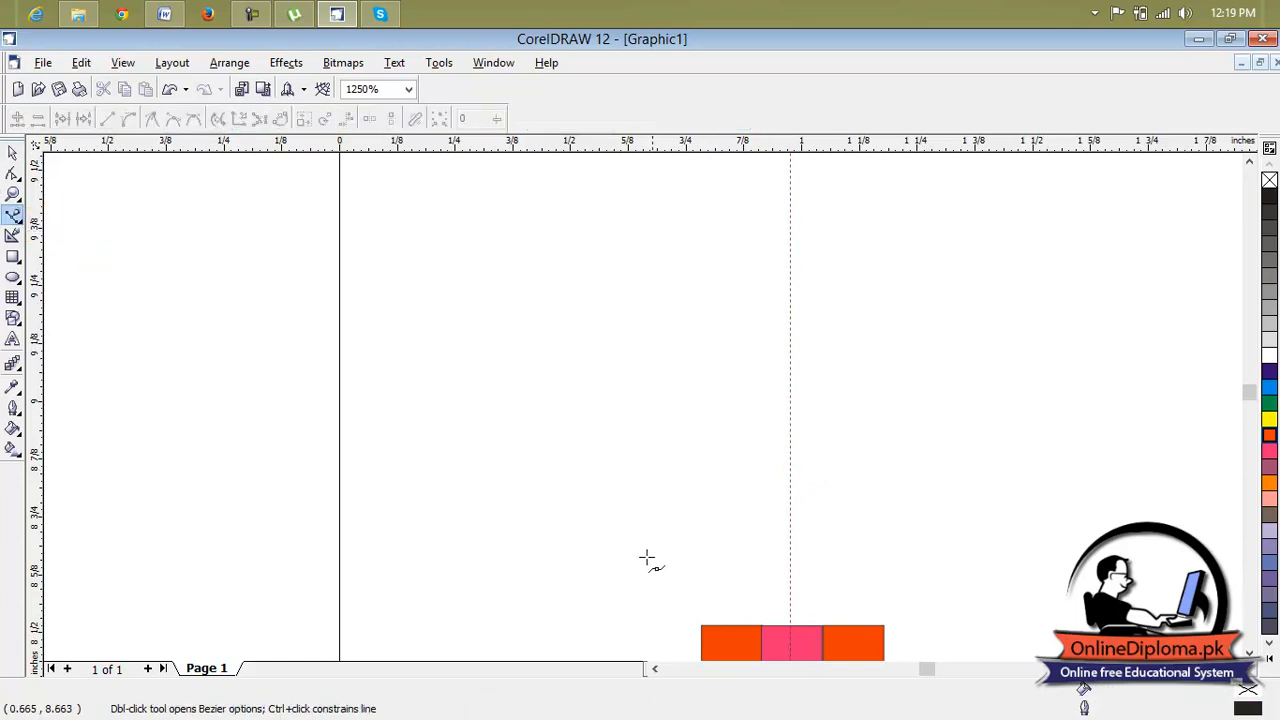
pyautogui.click(702, 625)
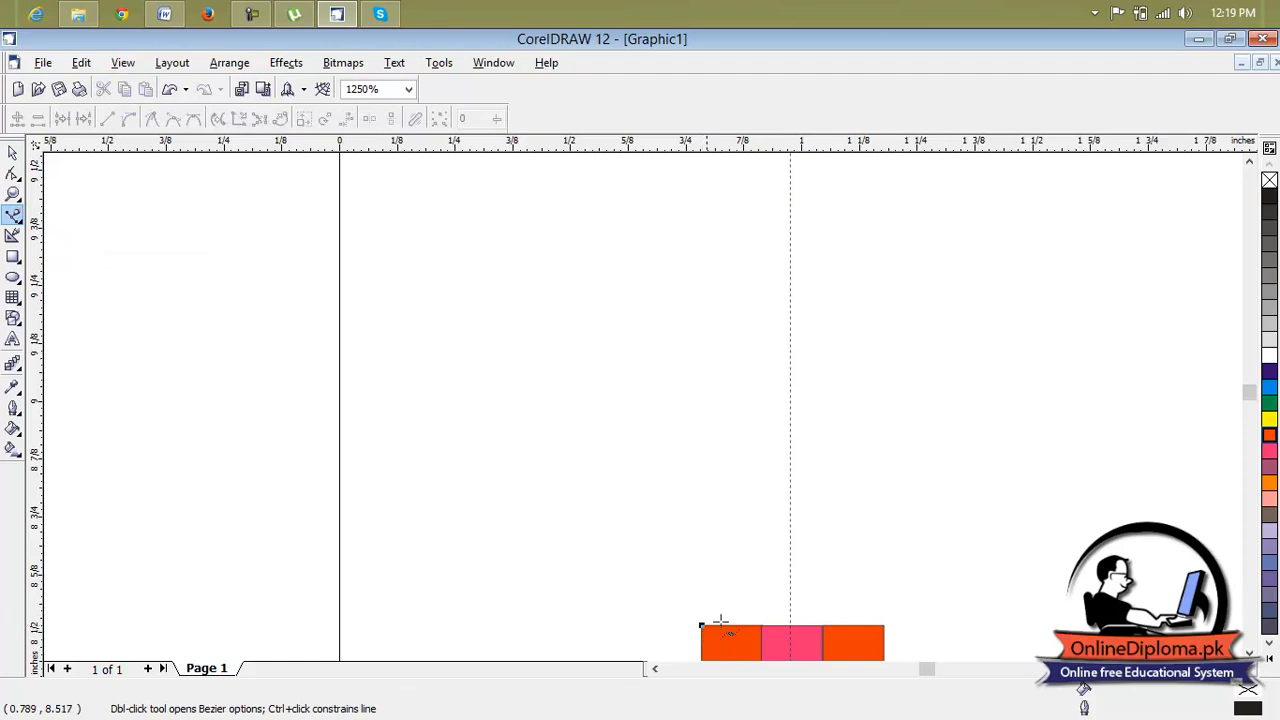
pyautogui.click(884, 627)
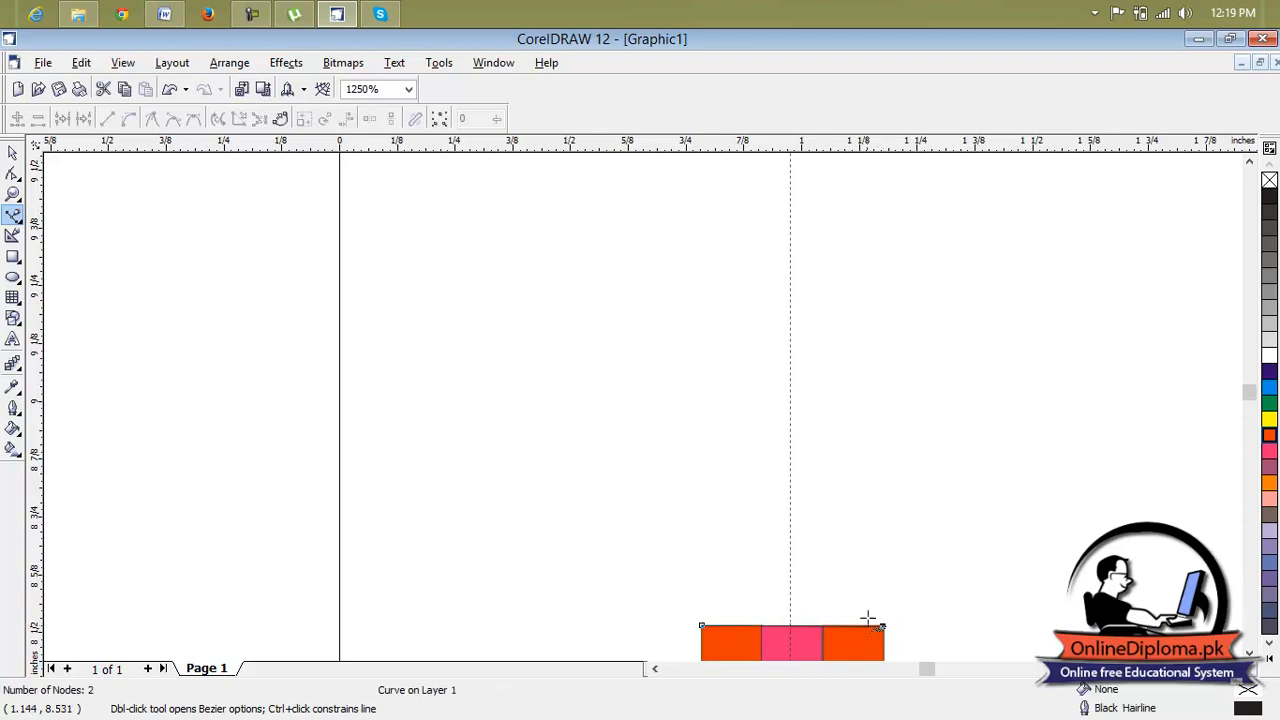
pyautogui.click(790, 233)
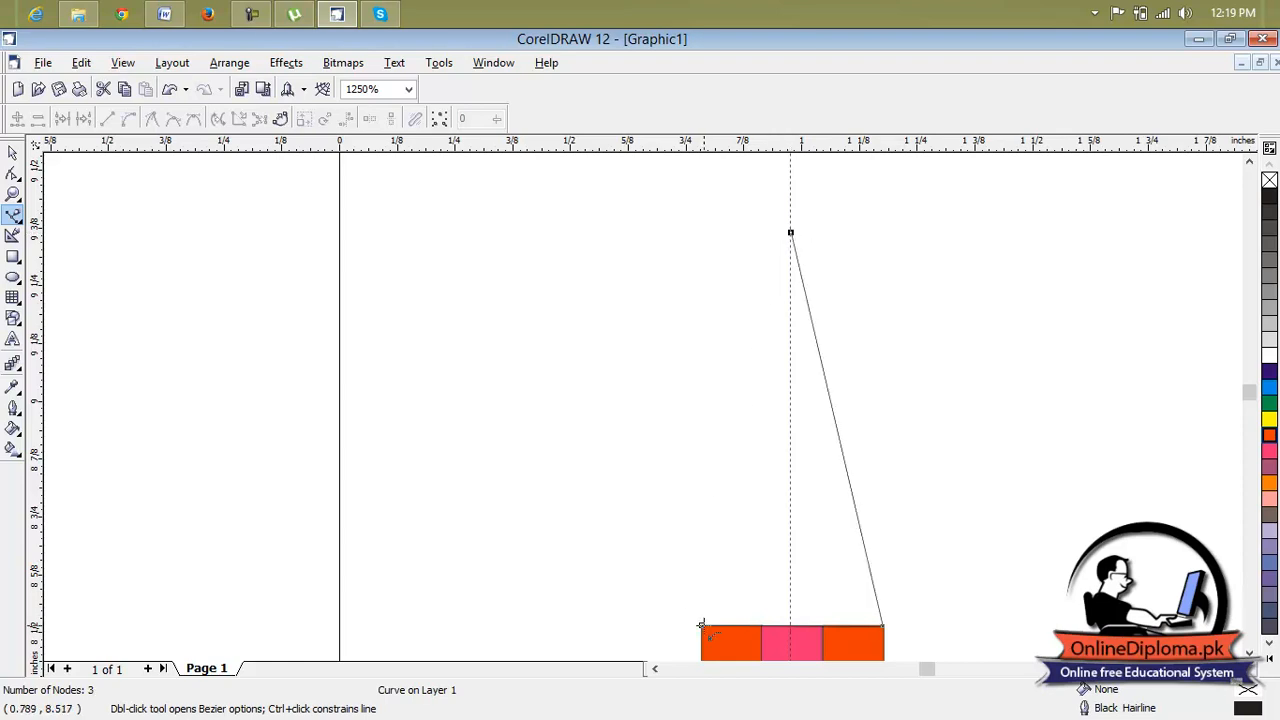
pyautogui.click(701, 626)
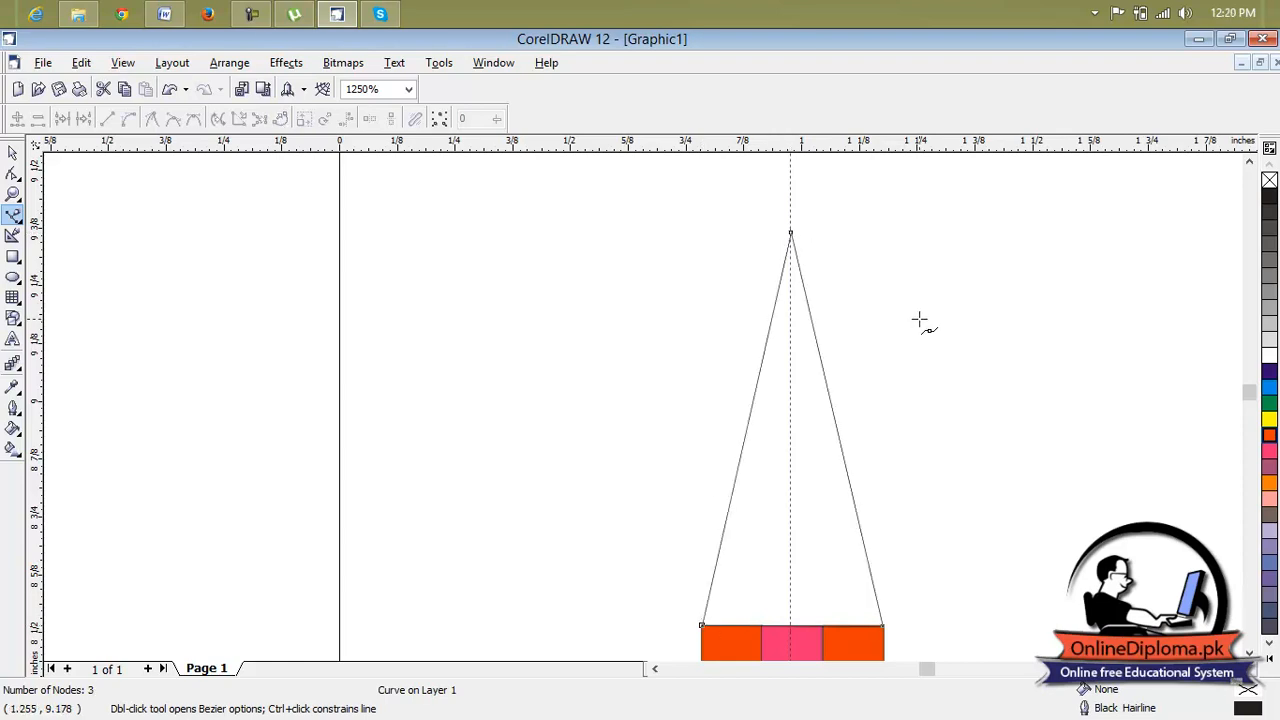
# Delete the vertical guideline running through the triangle's apex.
pyautogui.click(13, 152)
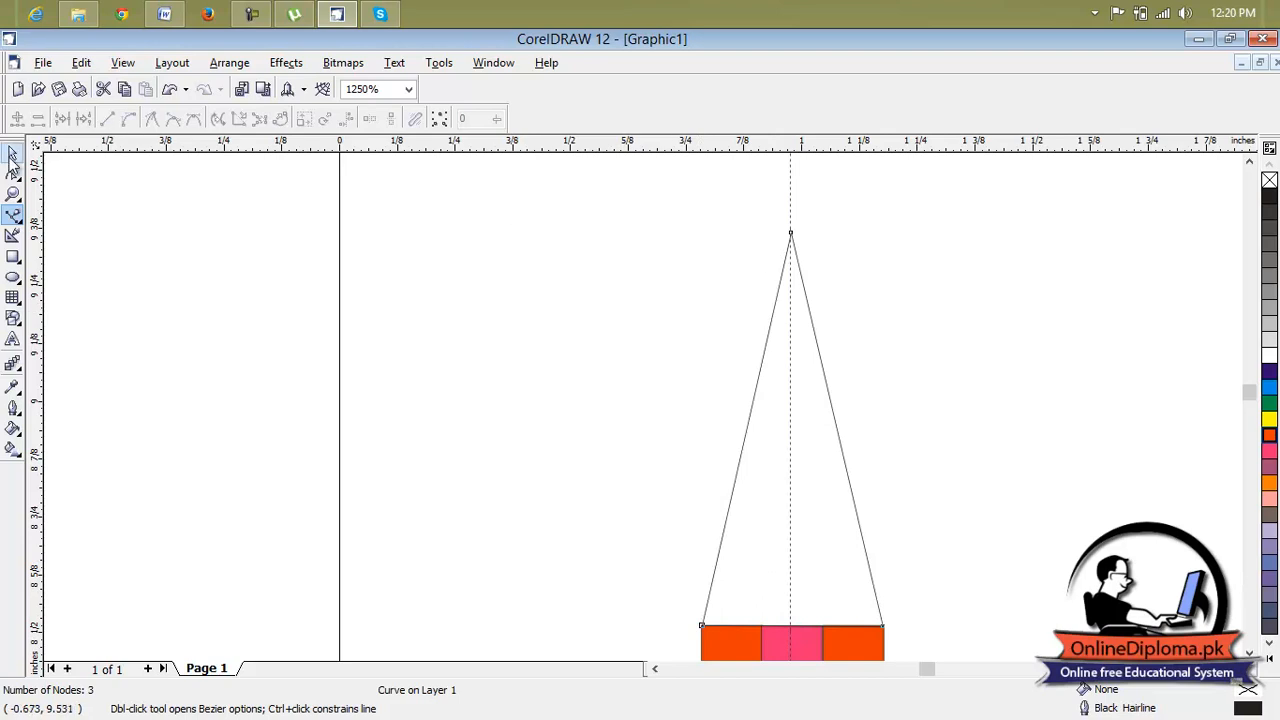
pyautogui.click(790, 178)
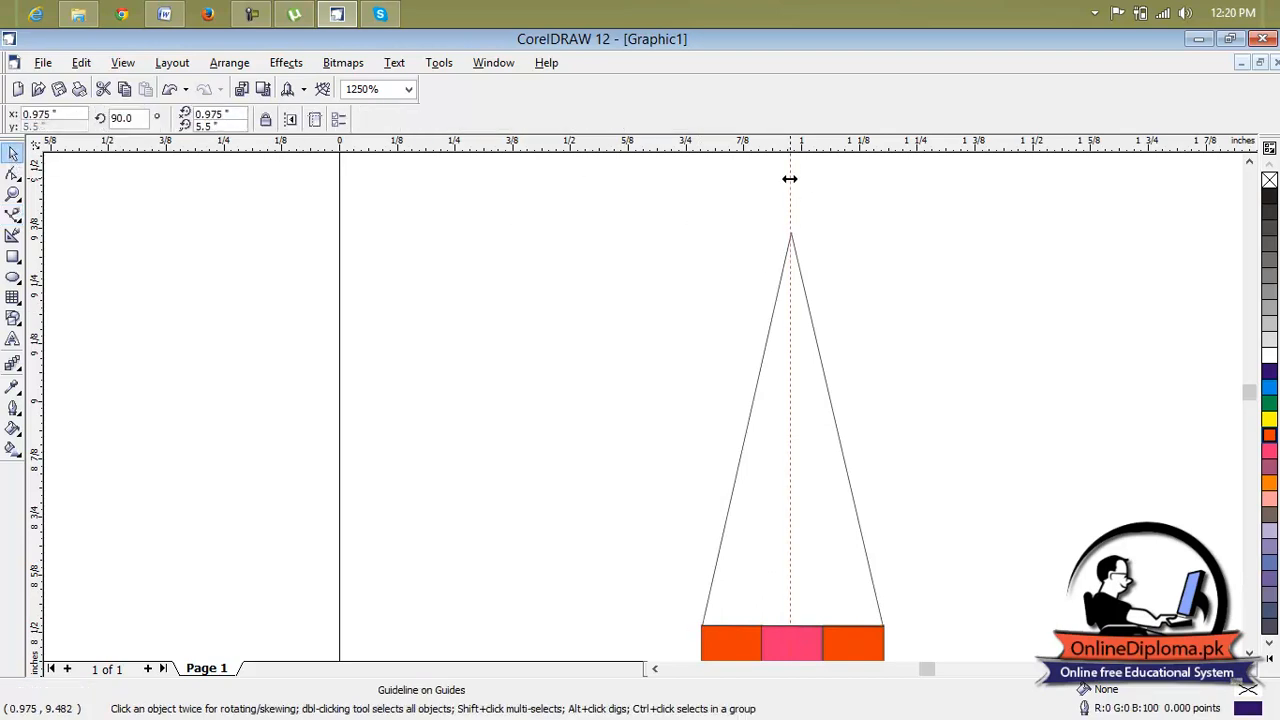
pyautogui.press('Delete')
# Draw a four-node Bezier lead point with a notched base at the triangle's apex and fill it with black.
pyautogui.scroll(-10, 849, 368)
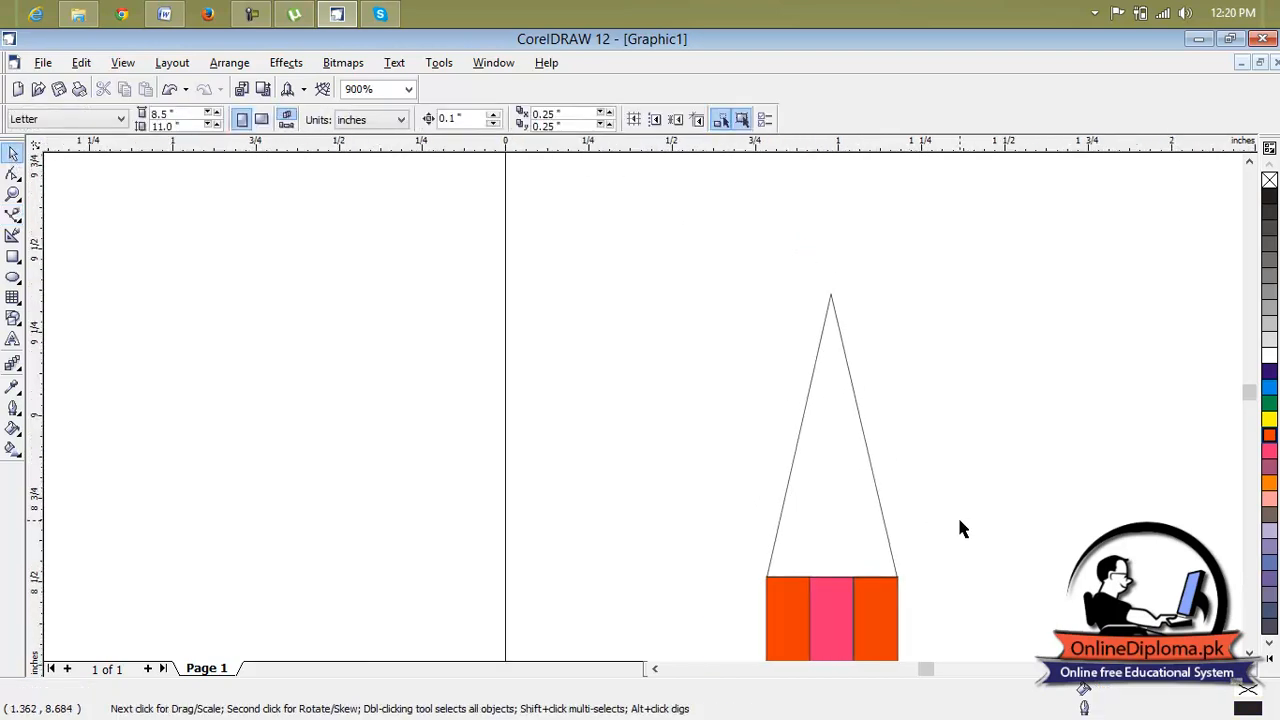
pyautogui.click(1236, 669)
pyautogui.click(1236, 669)
pyautogui.click(1236, 669)
pyautogui.click(1249, 652)
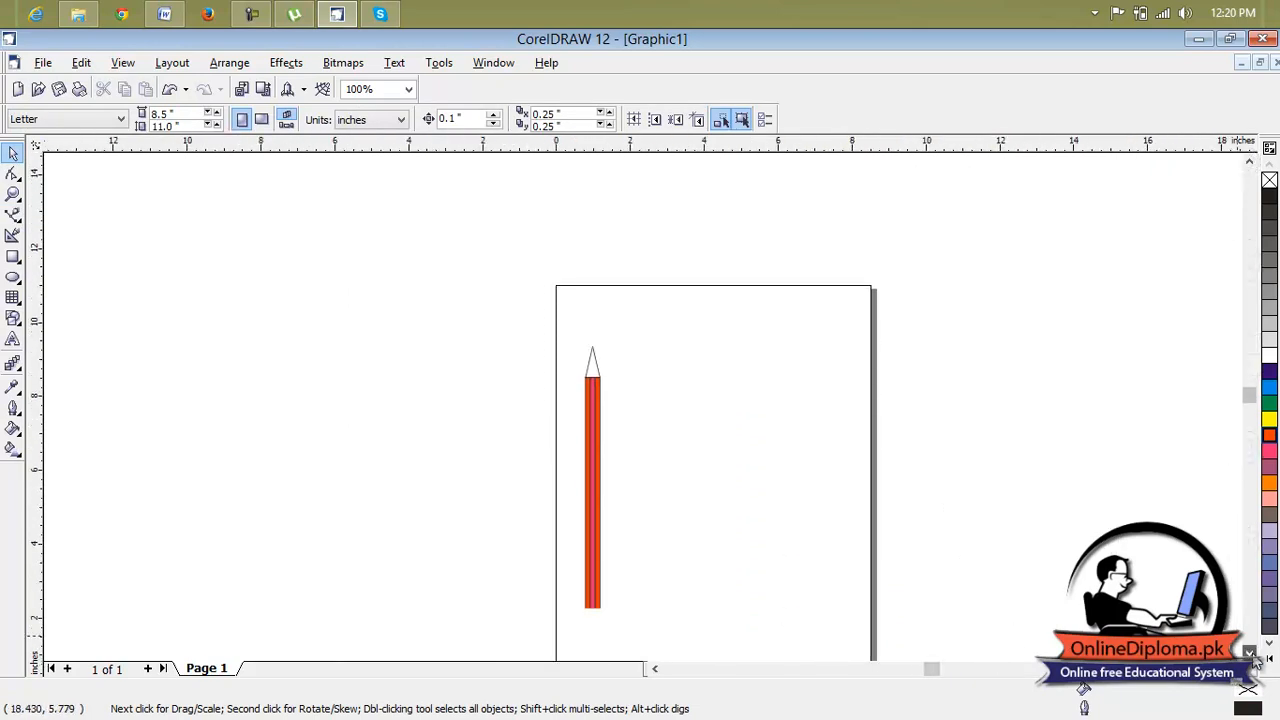
pyautogui.scroll(4, 592, 350)
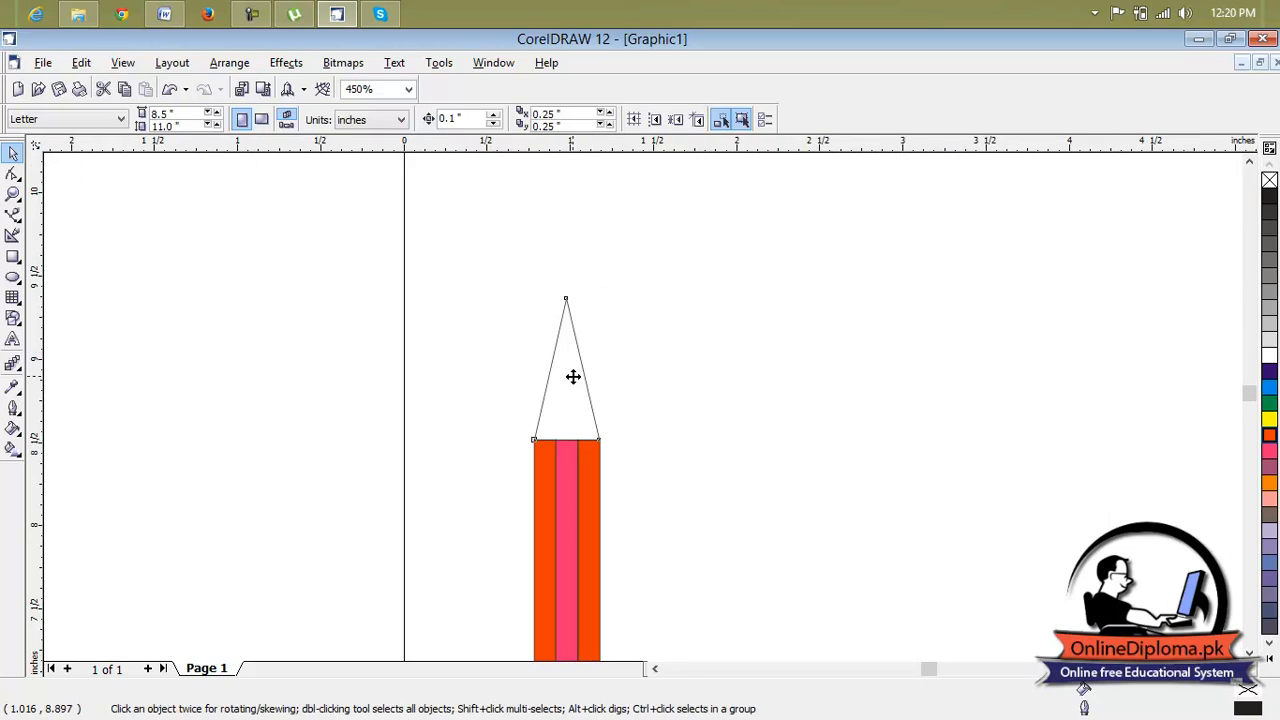
pyautogui.click(571, 372)
pyautogui.scroll(3, 571, 350)
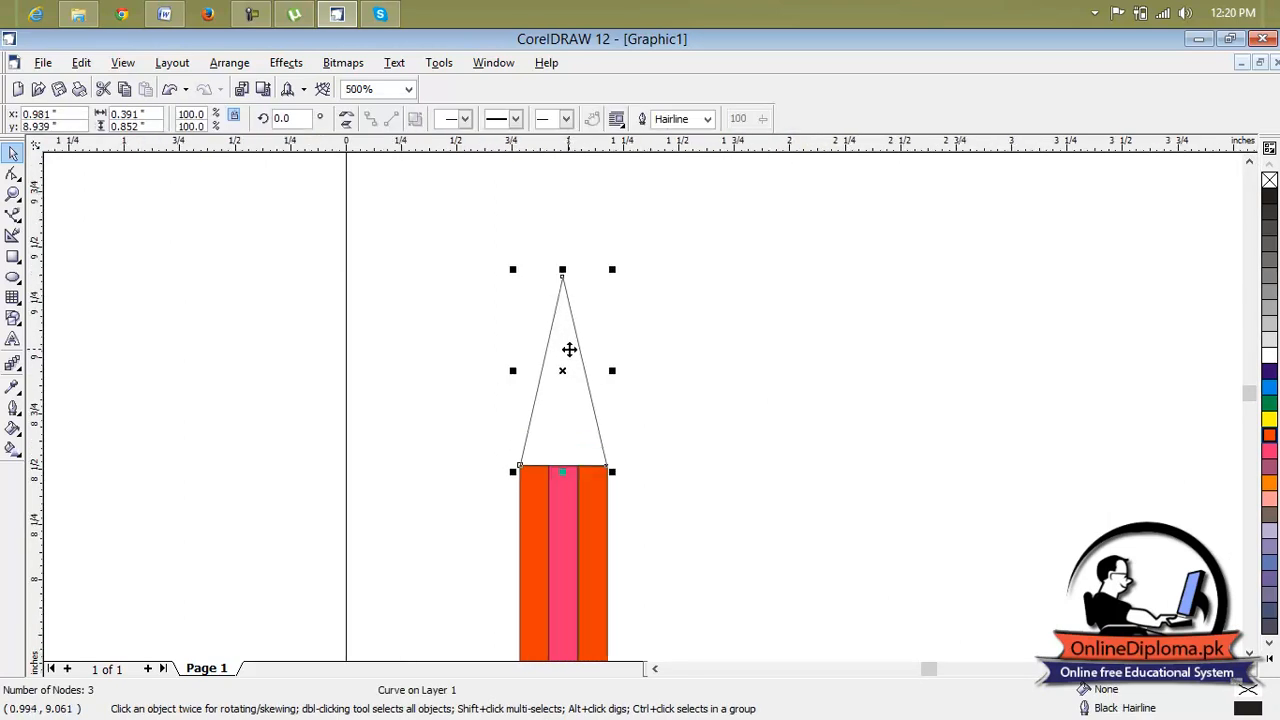
pyautogui.click(14, 213)
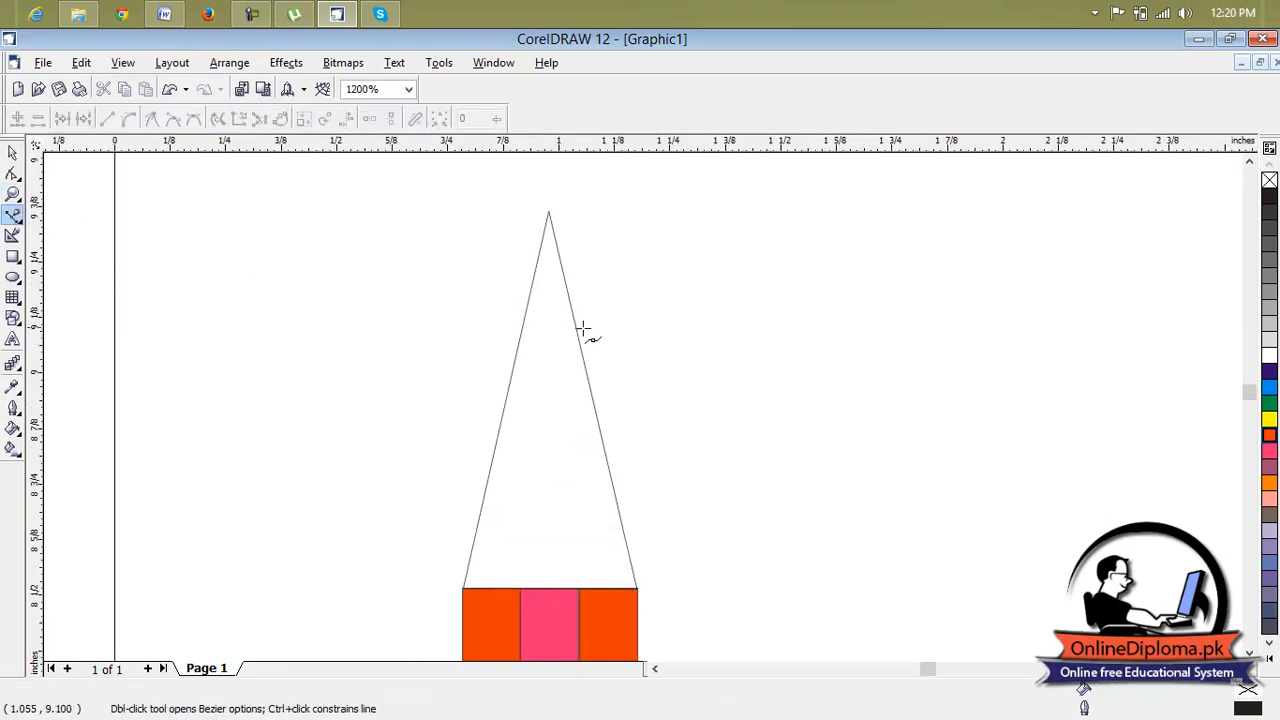
pyautogui.scroll(1, 528, 299)
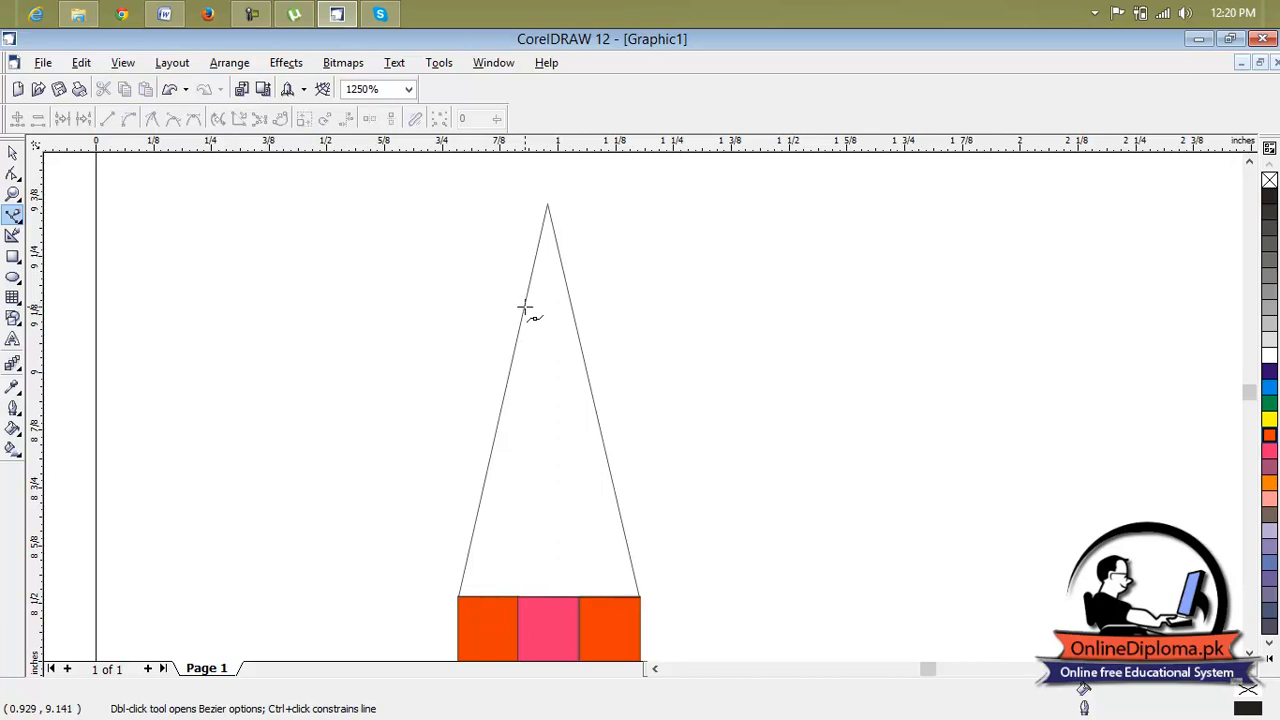
pyautogui.click(547, 205)
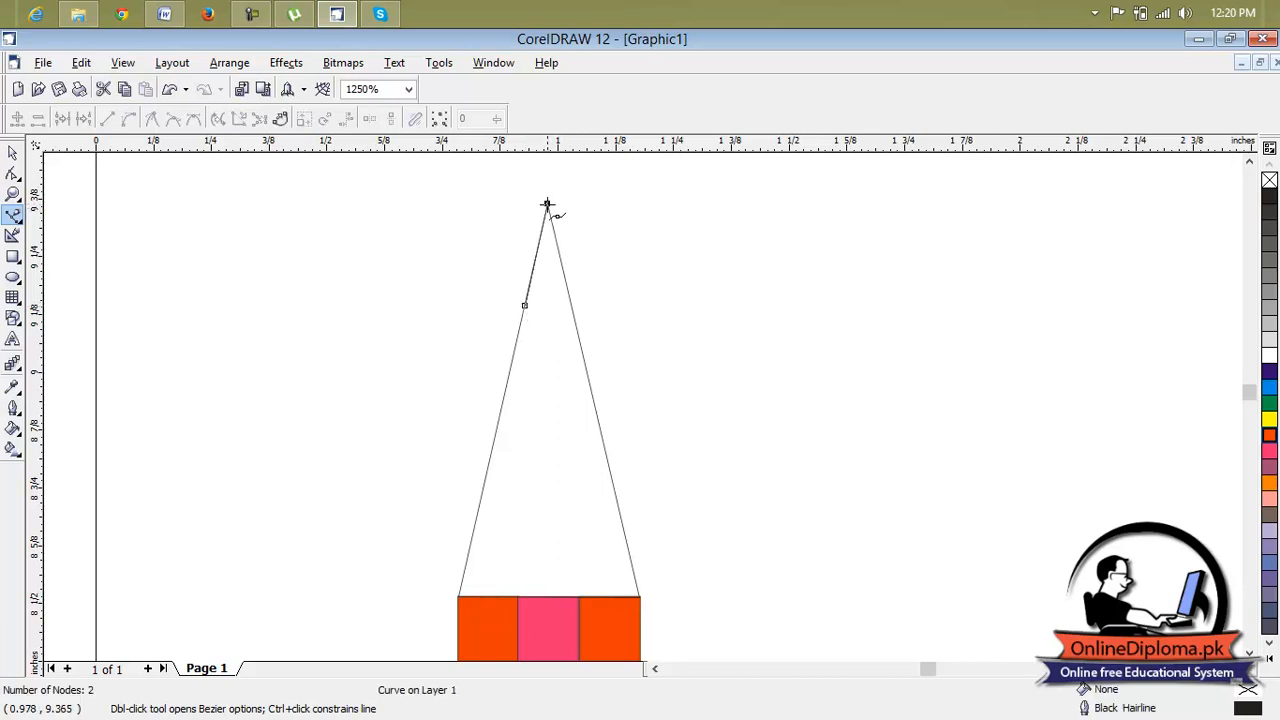
pyautogui.click(569, 300)
pyautogui.click(548, 275)
pyautogui.click(524, 305)
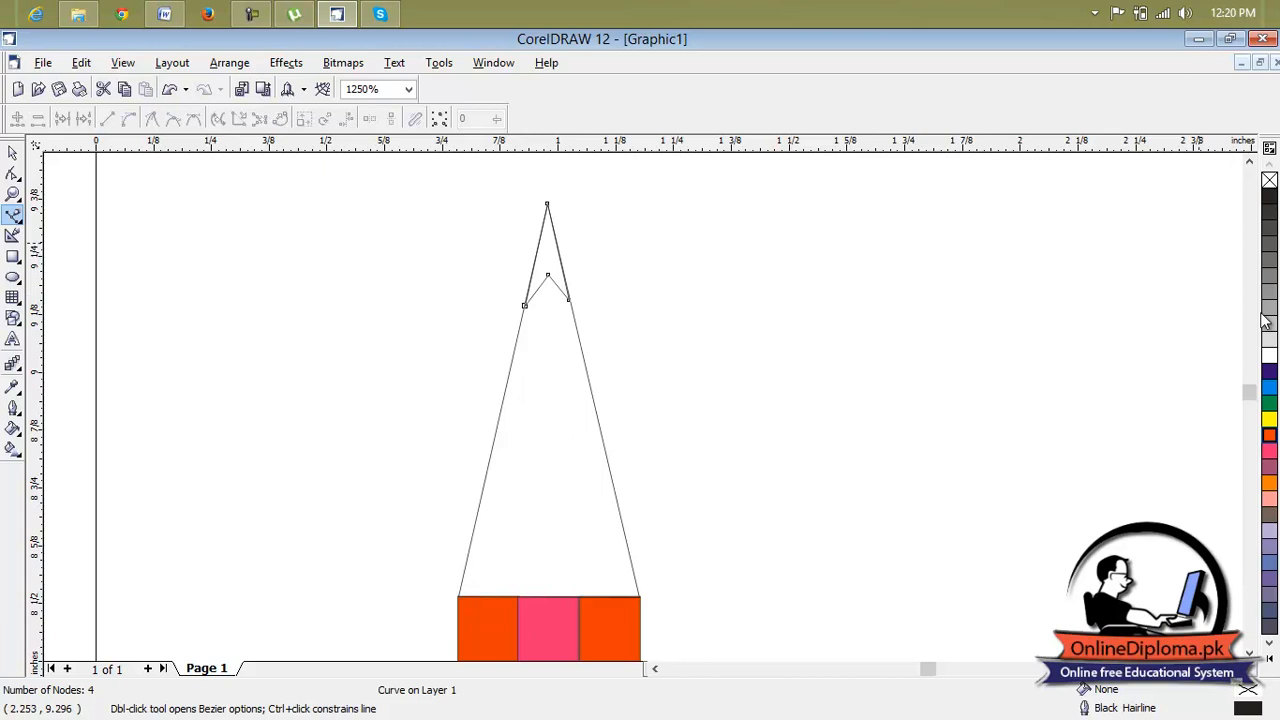
pyautogui.click(1268, 196)
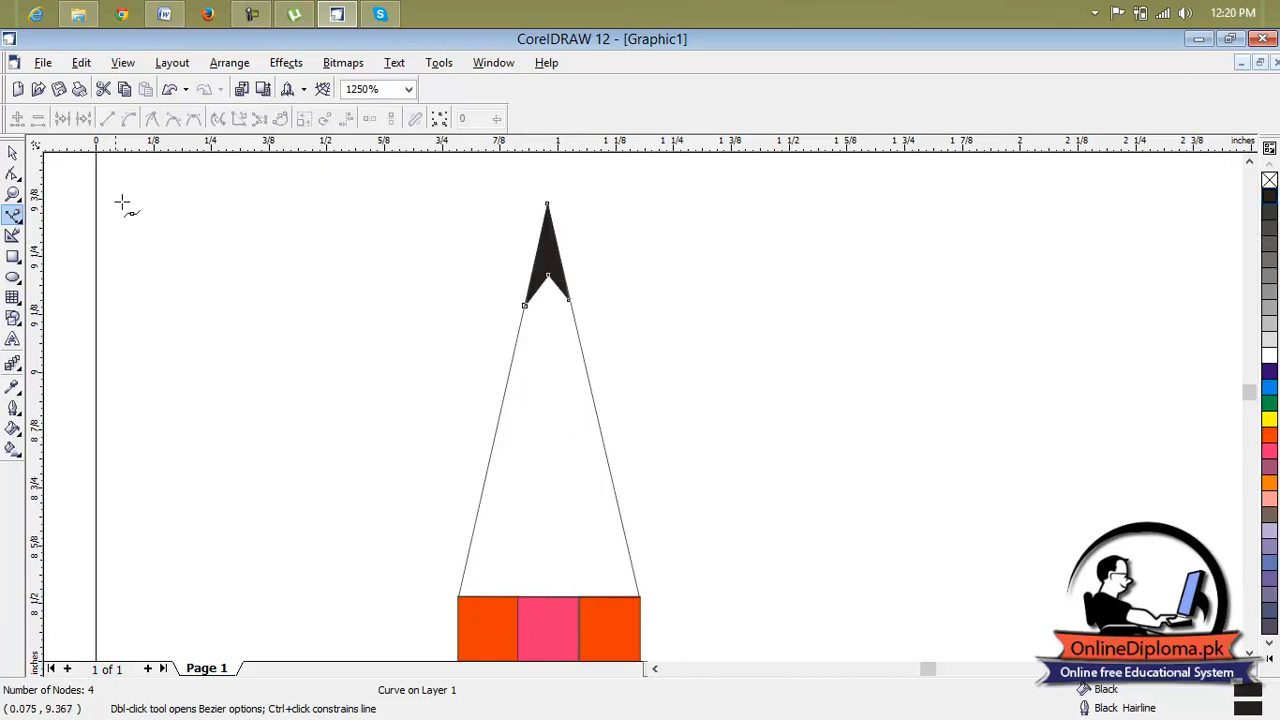
# Fill the large triangle below the lead with light grey, one shade lighter than 20% Black, and deselect it.
pyautogui.click(14, 152)
pyautogui.click(600, 418)
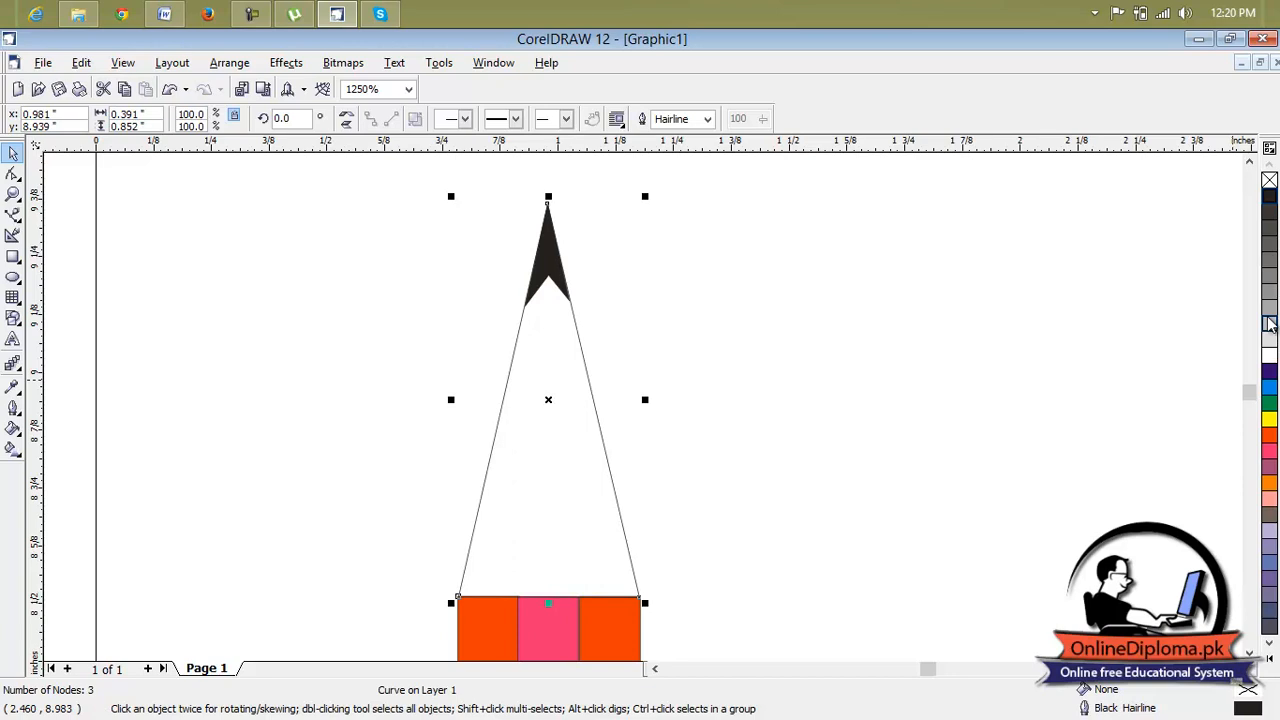
pyautogui.click(1268, 324)
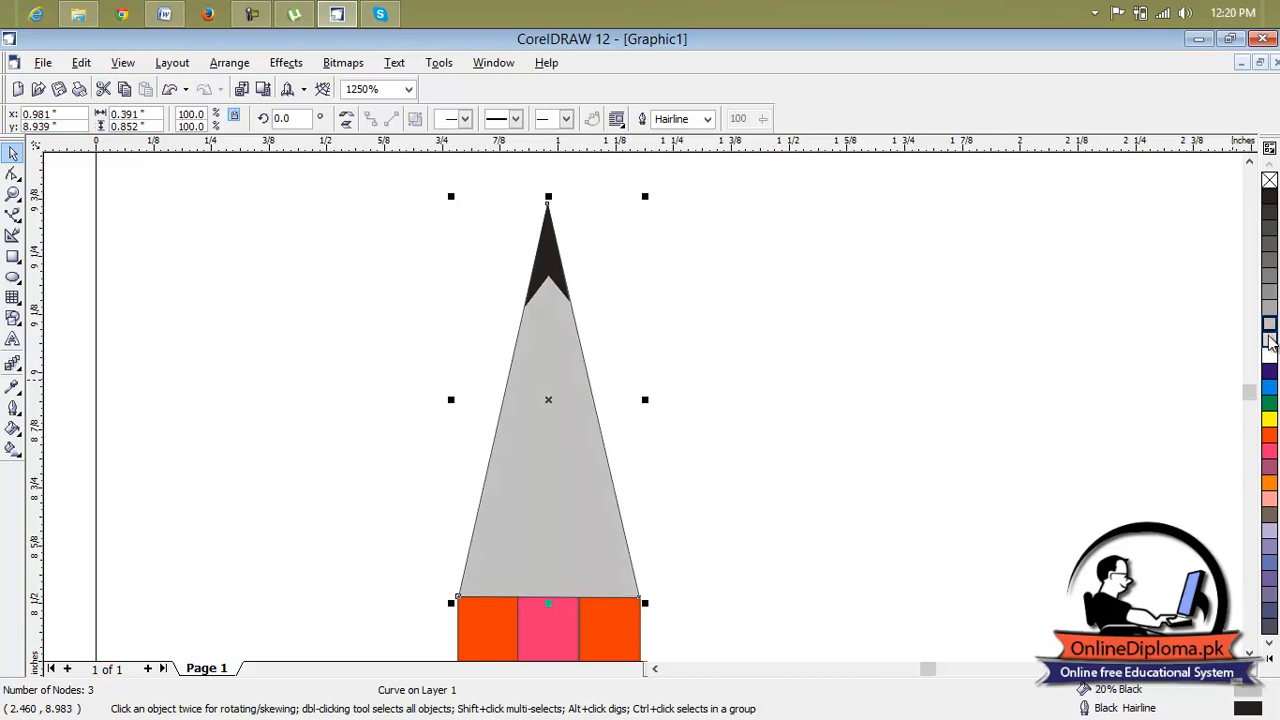
pyautogui.click(1269, 339)
pyautogui.click(941, 350)
# Draw a thin rectangle about 0.39 by 0.03 in directly beneath the pencil body's bottom edge.
pyautogui.scroll(-5, 920, 405)
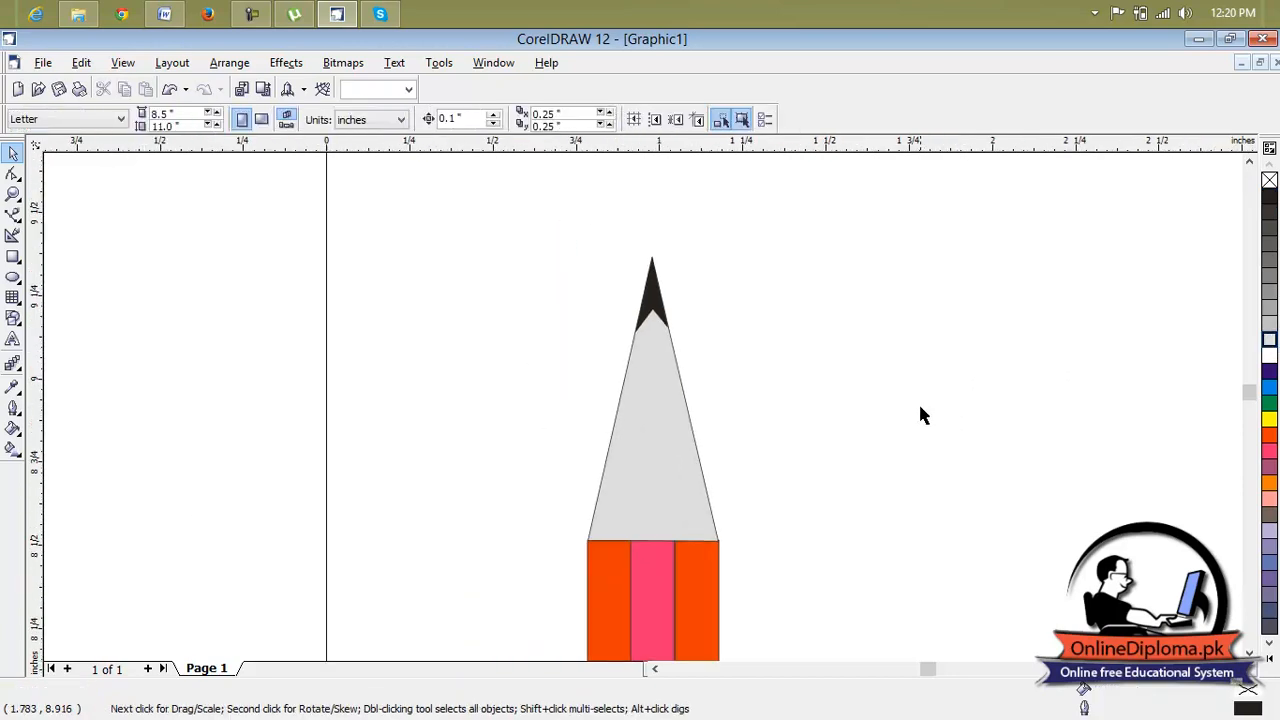
pyautogui.scroll(-5, 1026, 533)
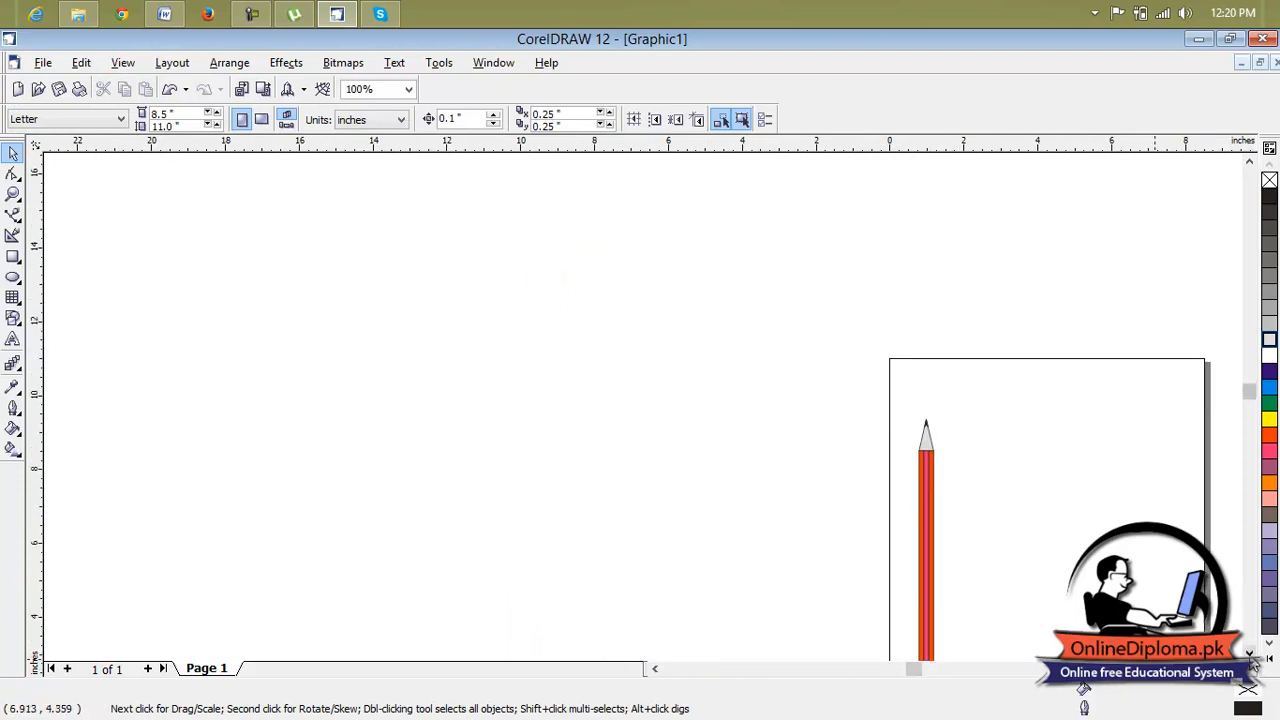
pyautogui.scroll(5, 948, 457)
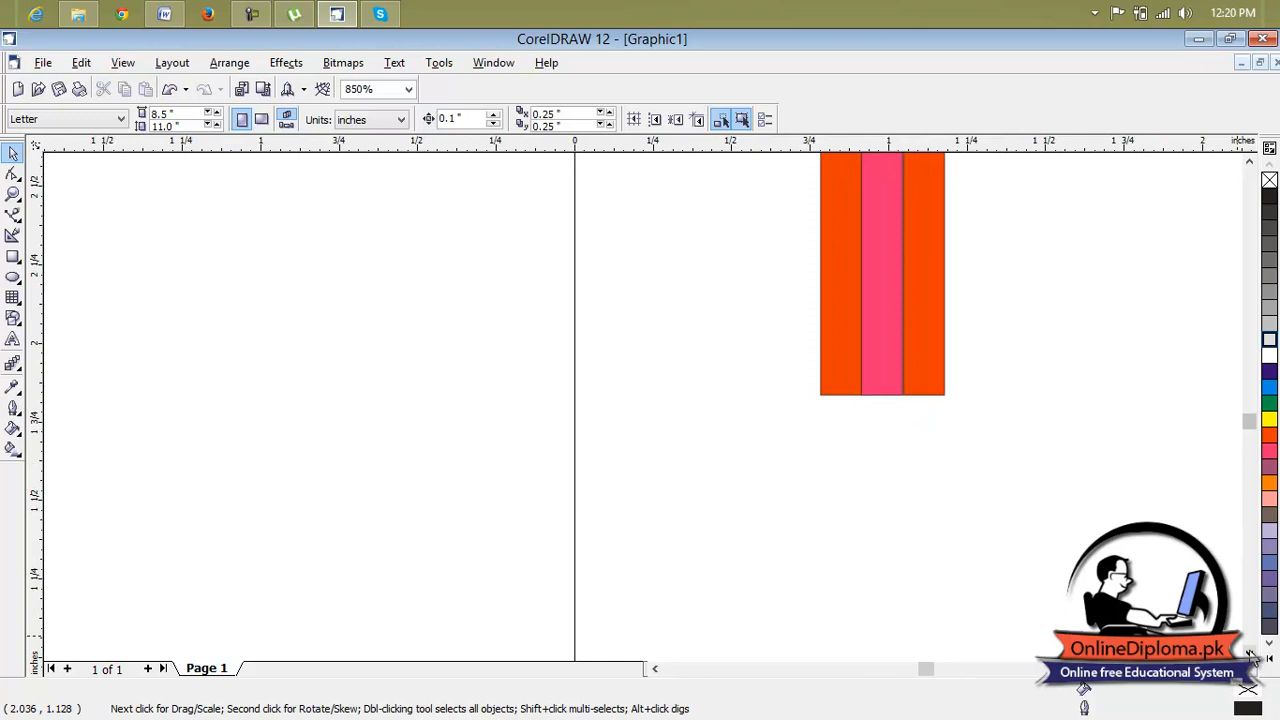
pyautogui.scroll(-1, 986, 471)
pyautogui.scroll(3, 894, 380)
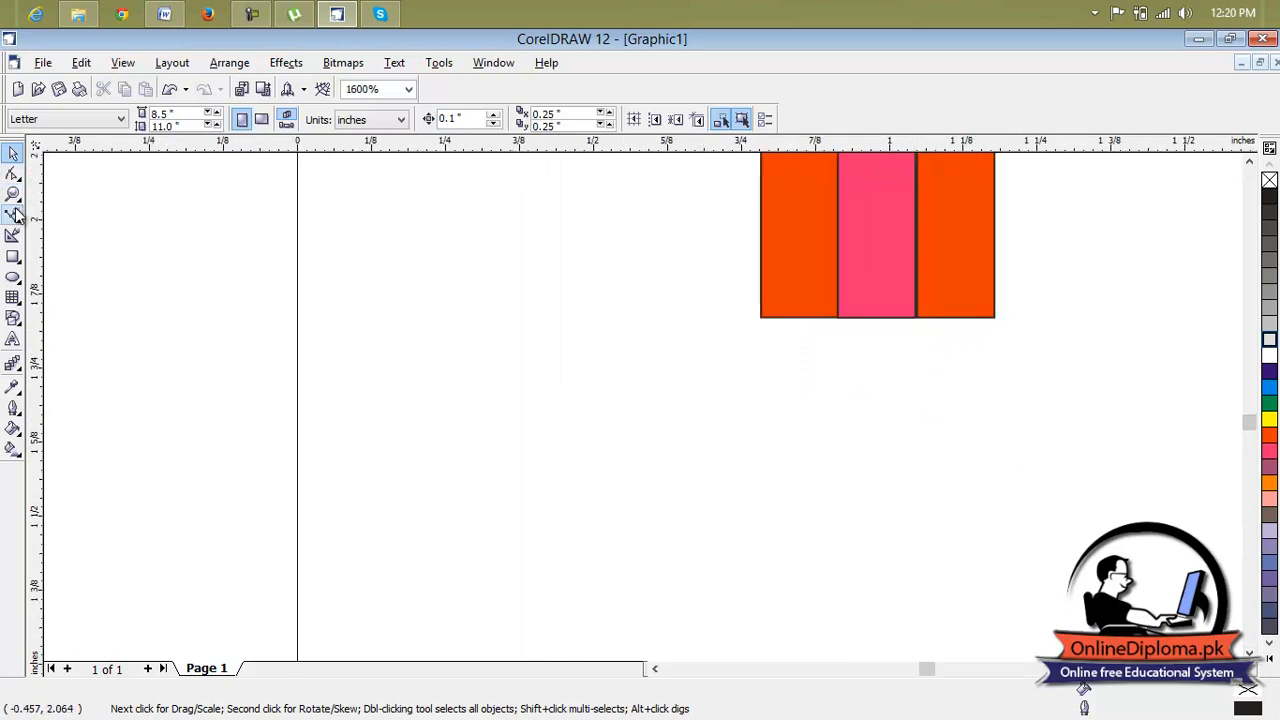
pyautogui.click(13, 256)
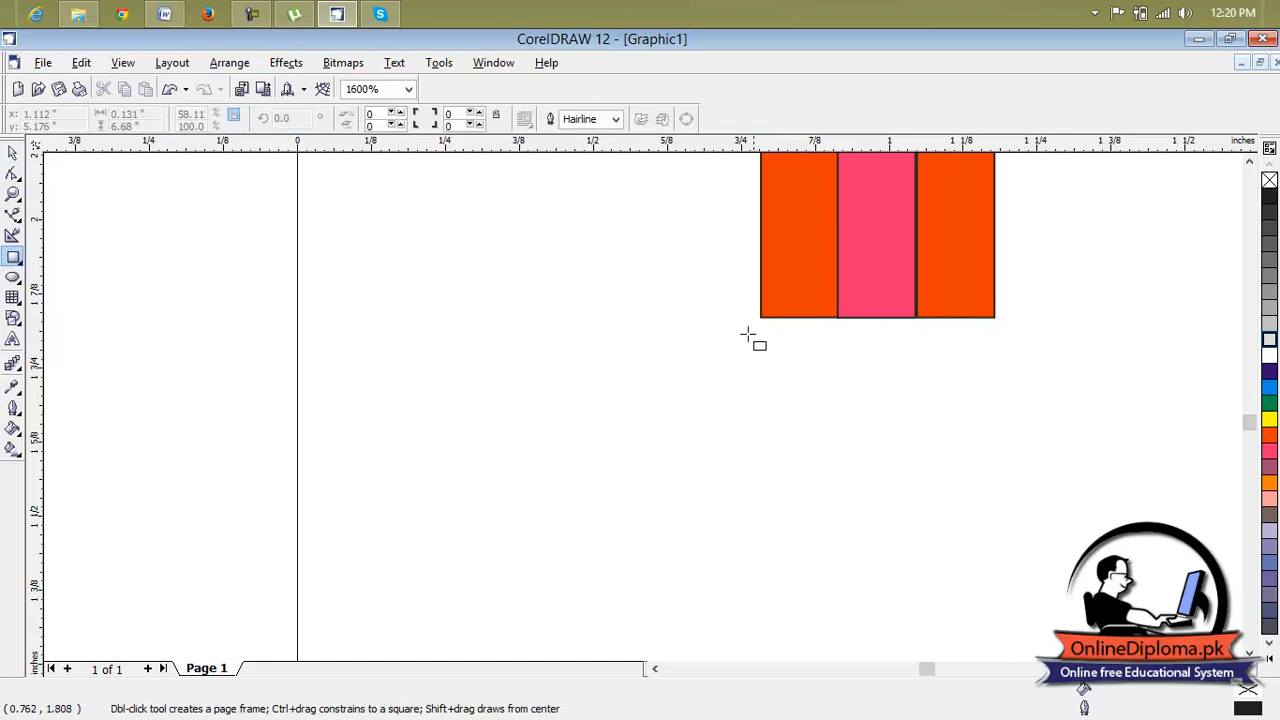
pyautogui.scroll(1, 829, 320)
pyautogui.moveTo(762, 318); pyautogui.dragTo(1042, 303)
pyautogui.scroll(3, 1019, 338)
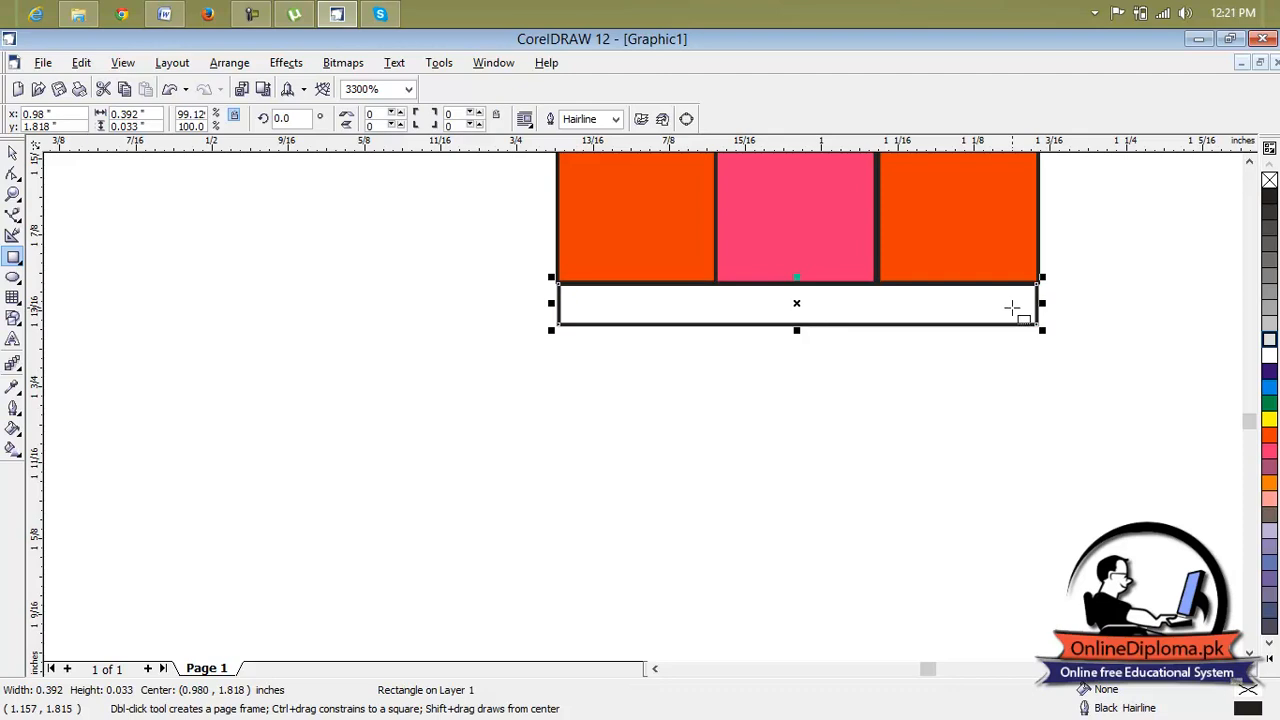
# Widen the thin strip at its right edge to about 0.395 in, fill it with Cyan and deselect it.
pyautogui.scroll(1, 1040, 291)
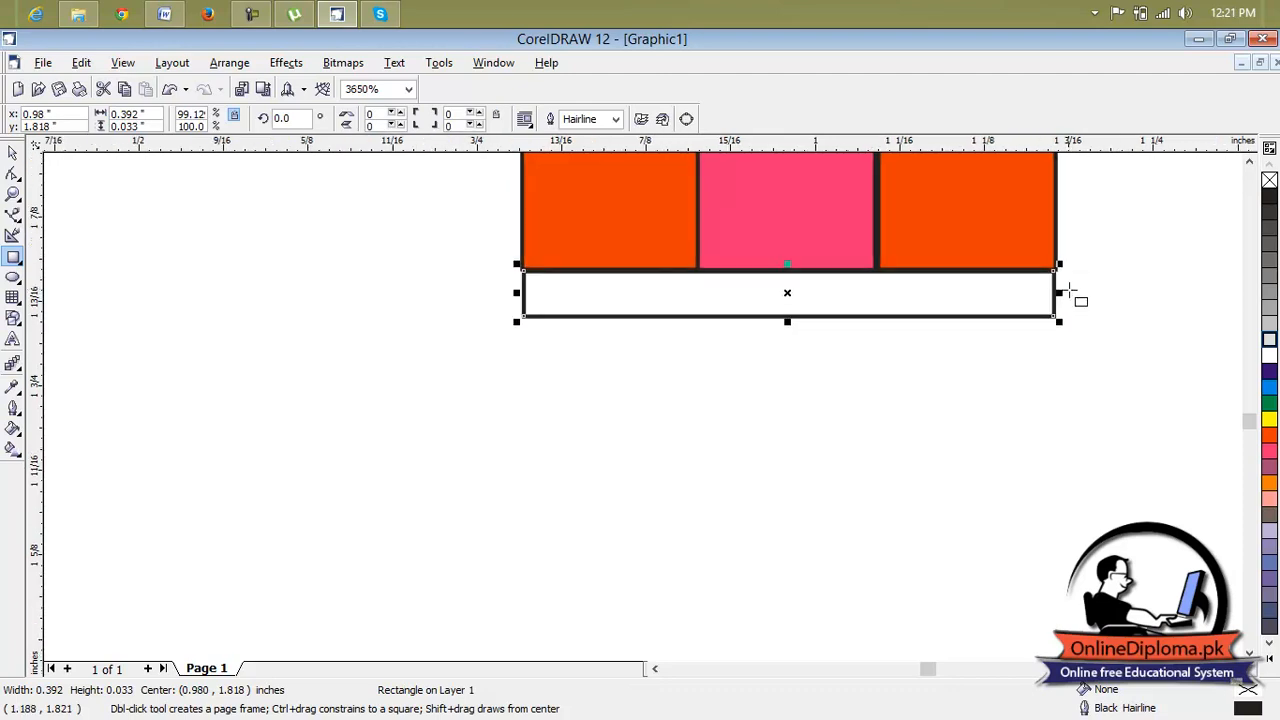
pyautogui.moveTo(1058, 293); pyautogui.dragTo(1062, 294)
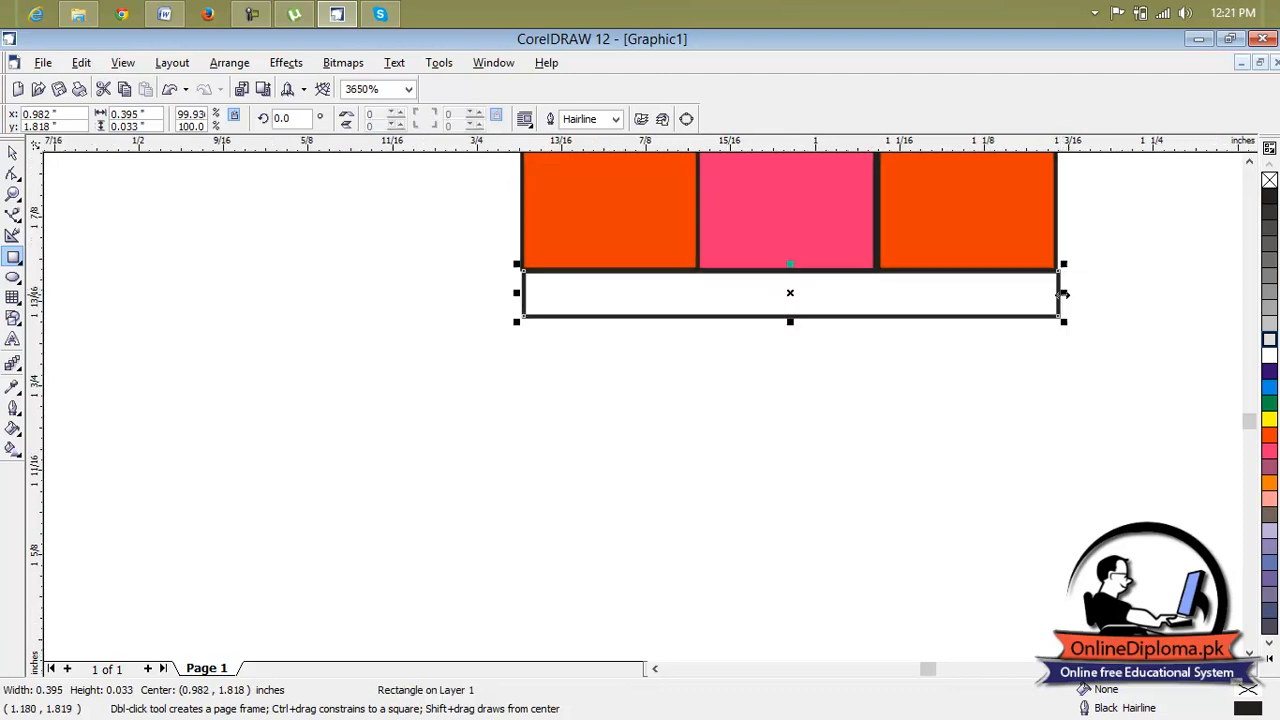
pyautogui.click(1269, 387)
pyautogui.click(914, 410)
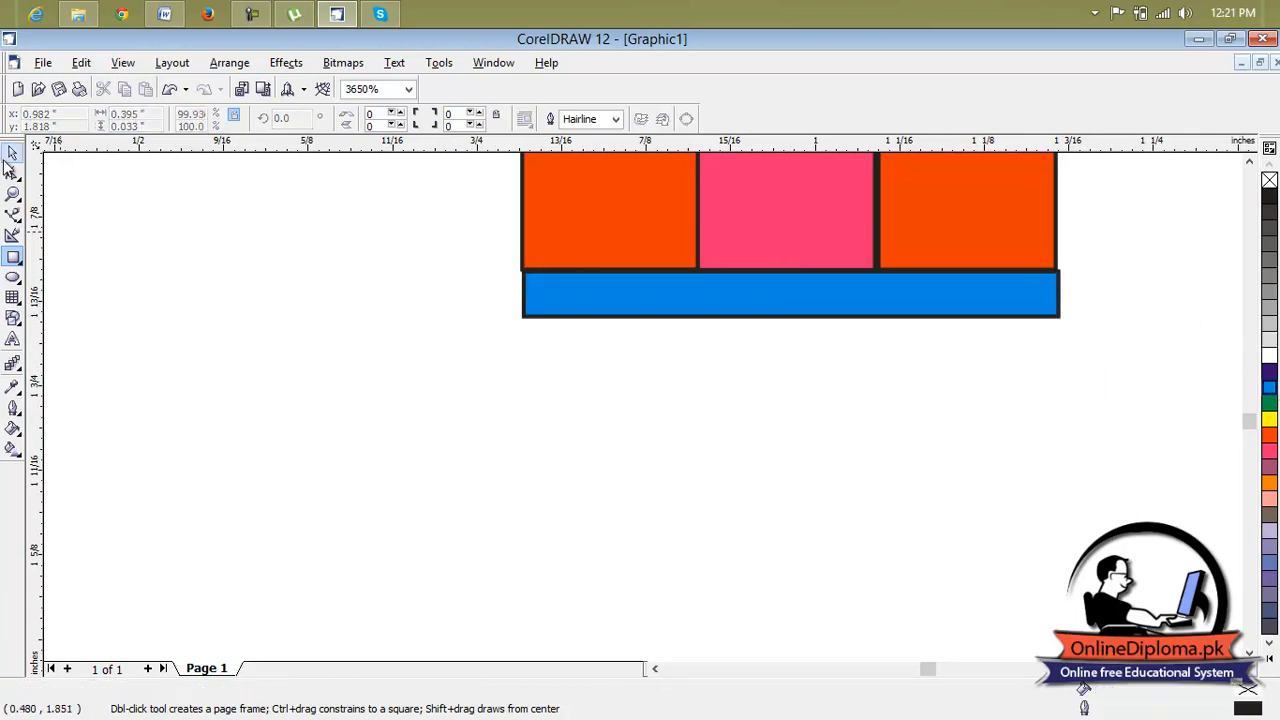
# Extend the cyan strip's left edge outward to a total width of about 0.398 in and deselect it.
pyautogui.click(613, 286)
pyautogui.moveTo(517, 291); pyautogui.dragTo(512, 292)
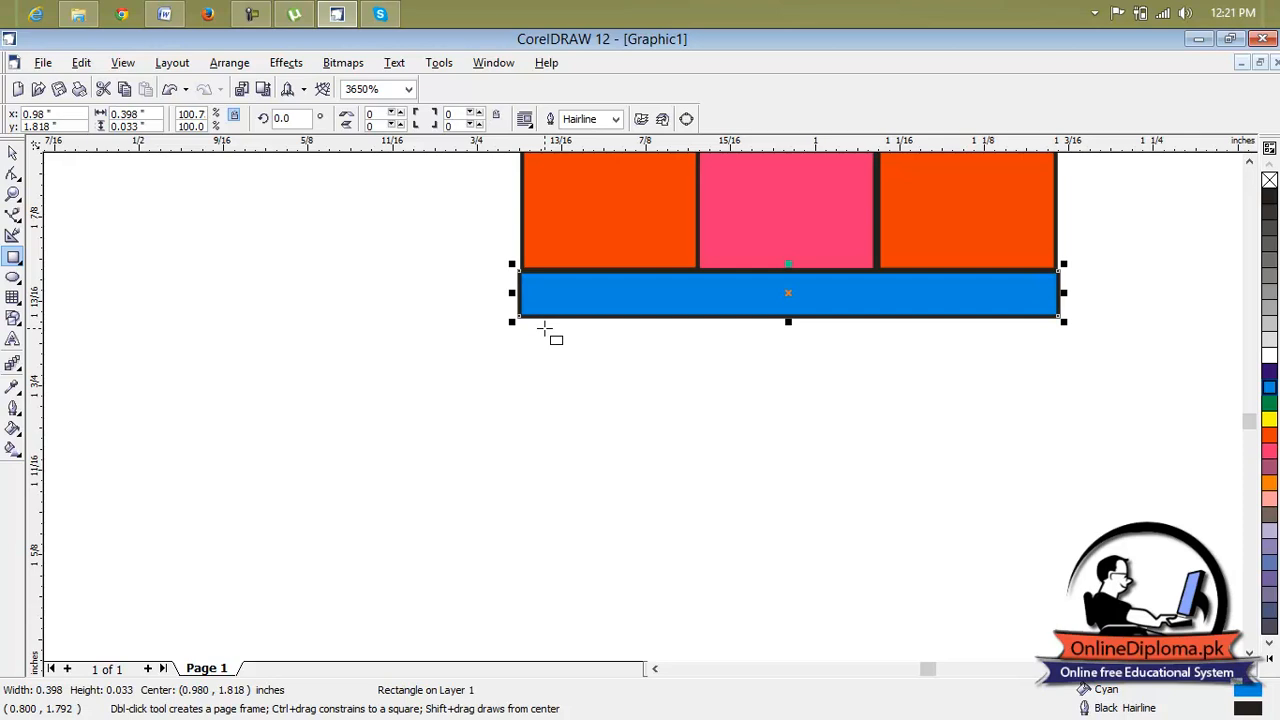
pyautogui.scroll(1, 540, 285)
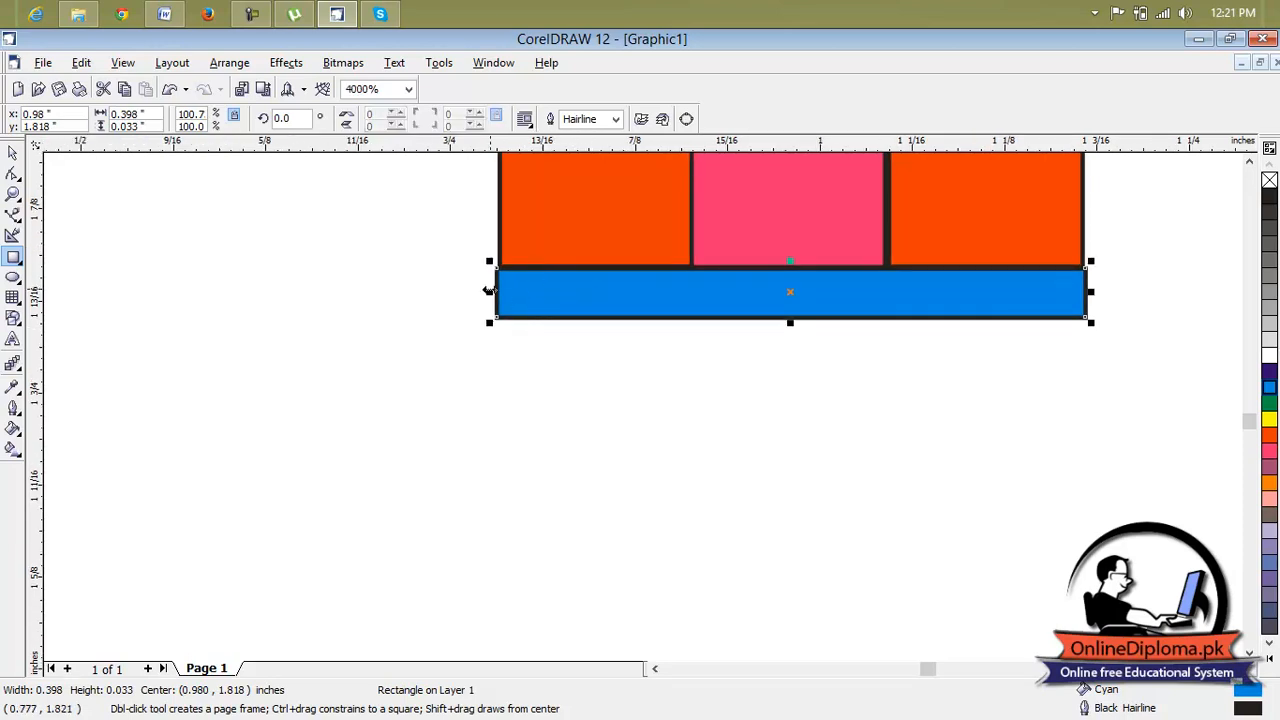
pyautogui.moveTo(489, 291); pyautogui.dragTo(489, 291)
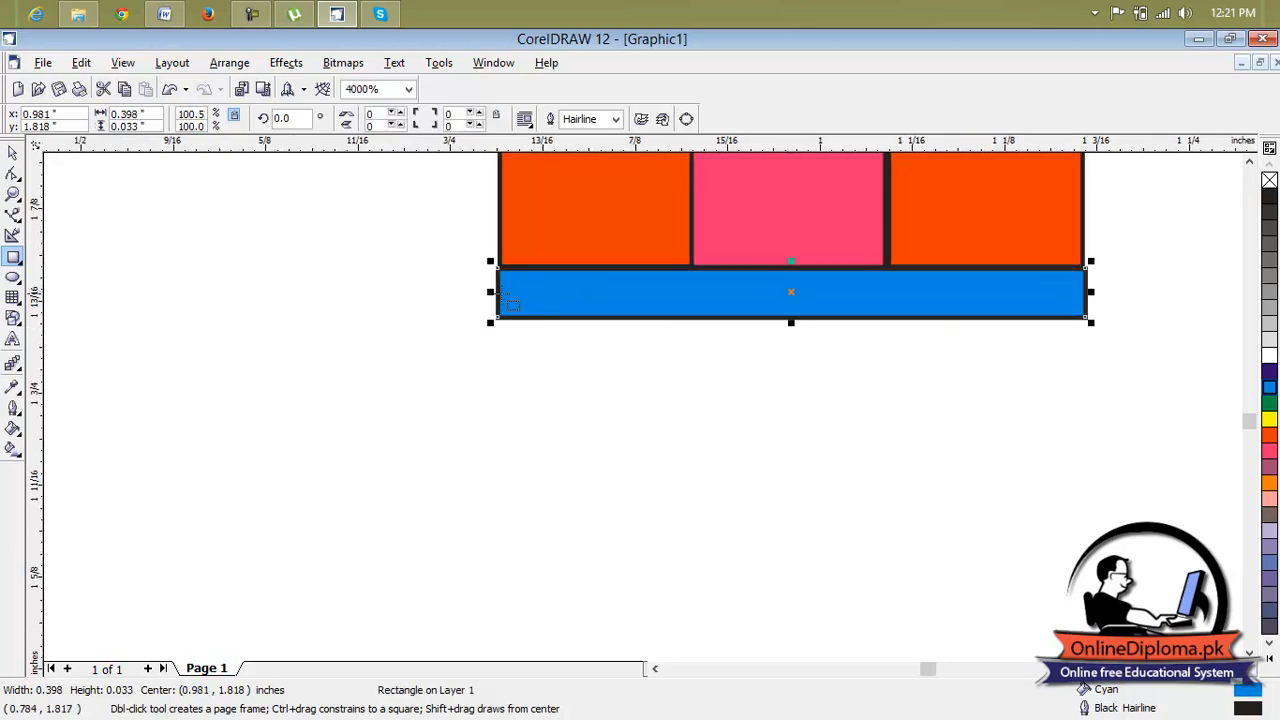
pyautogui.click(643, 343)
# Draw a second rectangle directly below the cyan strip and adjust its right edge, giving about 0.397 by 0.048 in.
pyautogui.scroll(-1, 652, 340)
pyautogui.scroll(-1, 652, 340)
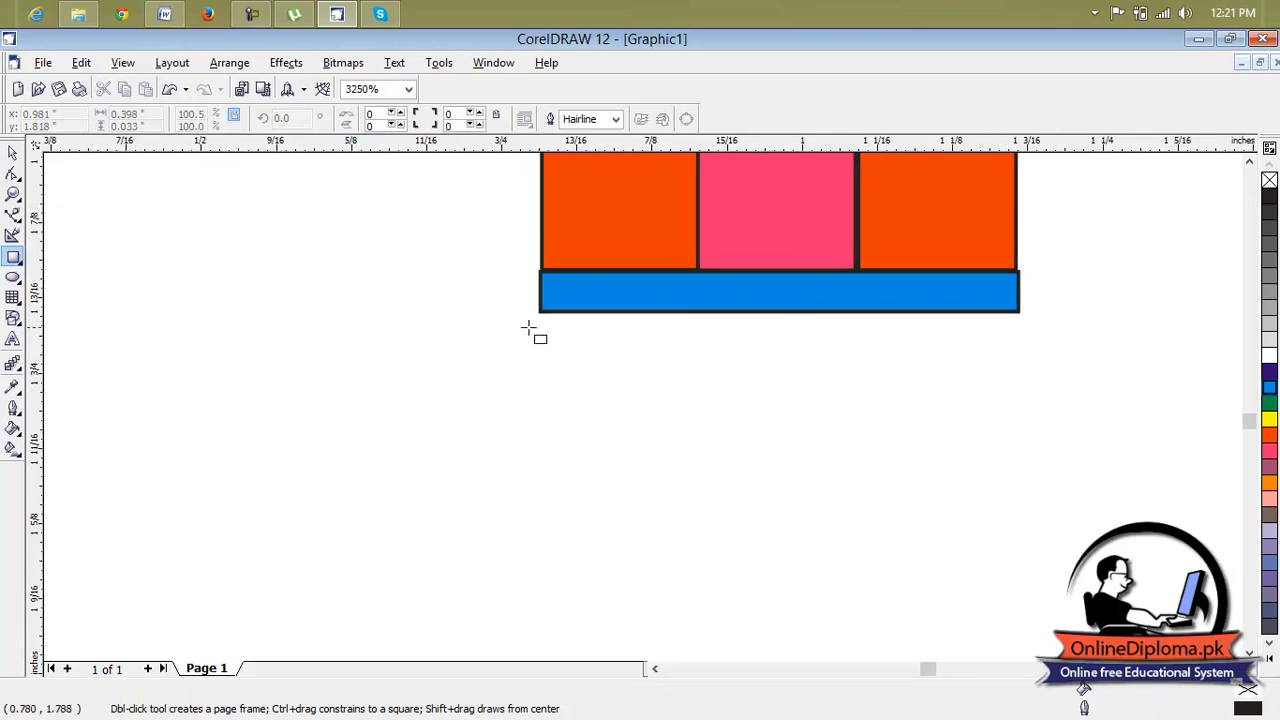
pyautogui.moveTo(540, 313); pyautogui.dragTo(1021, 368)
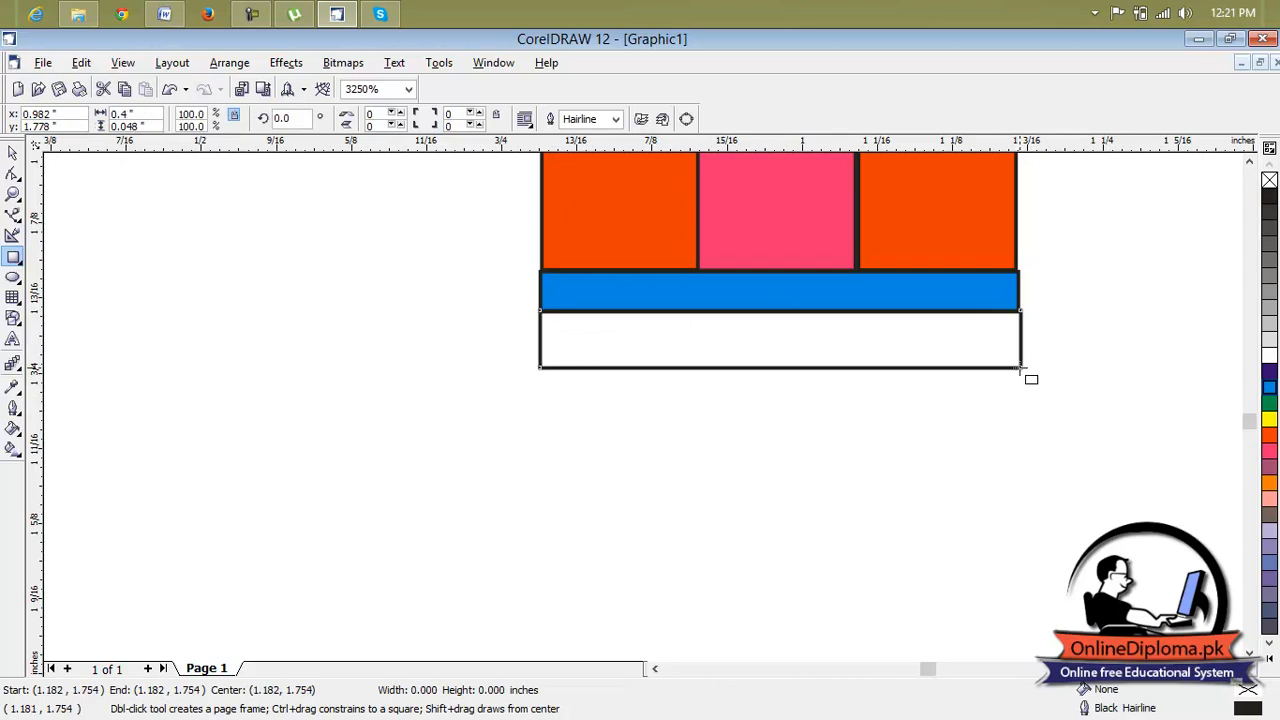
pyautogui.scroll(-1, 1020, 338)
pyautogui.scroll(1, 1020, 338)
pyautogui.moveTo(1028, 335); pyautogui.dragTo(1020, 335)
pyautogui.scroll(-2, 918, 398)
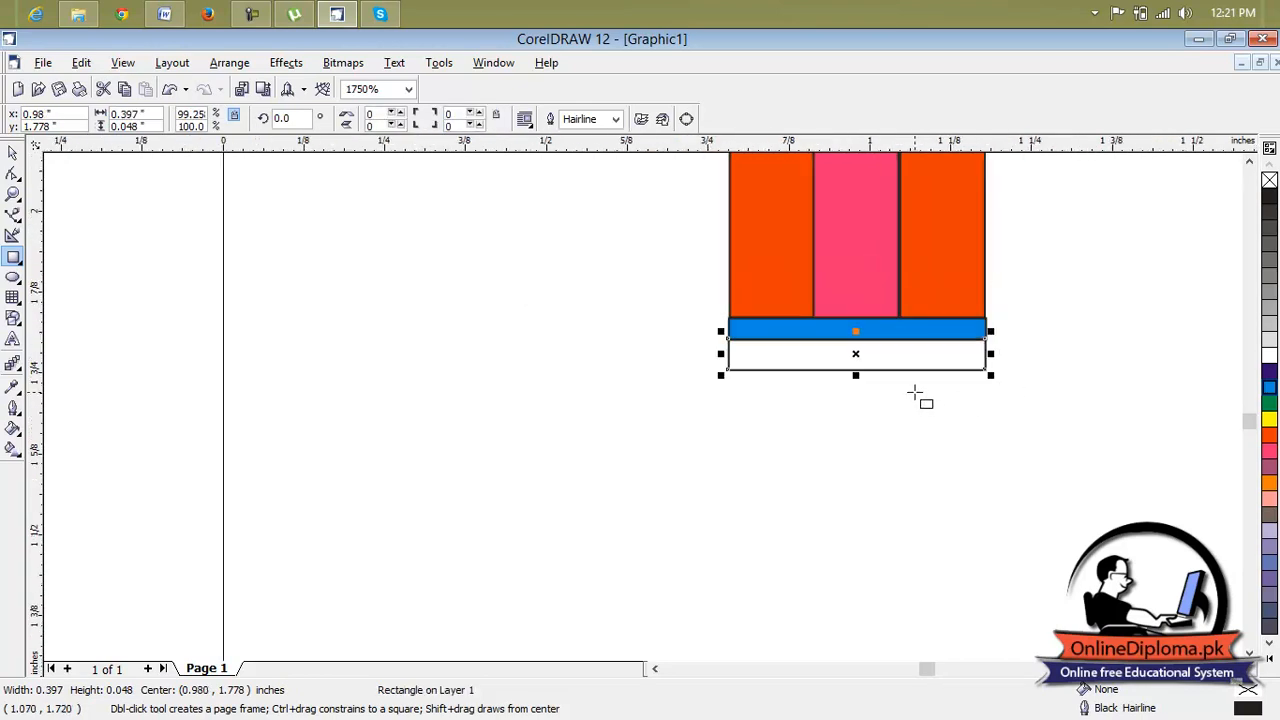
# Convert the lower rectangle to curves and bend its bottom edge about 0.16 in downward into a rounded end.
pyautogui.click(14, 182)
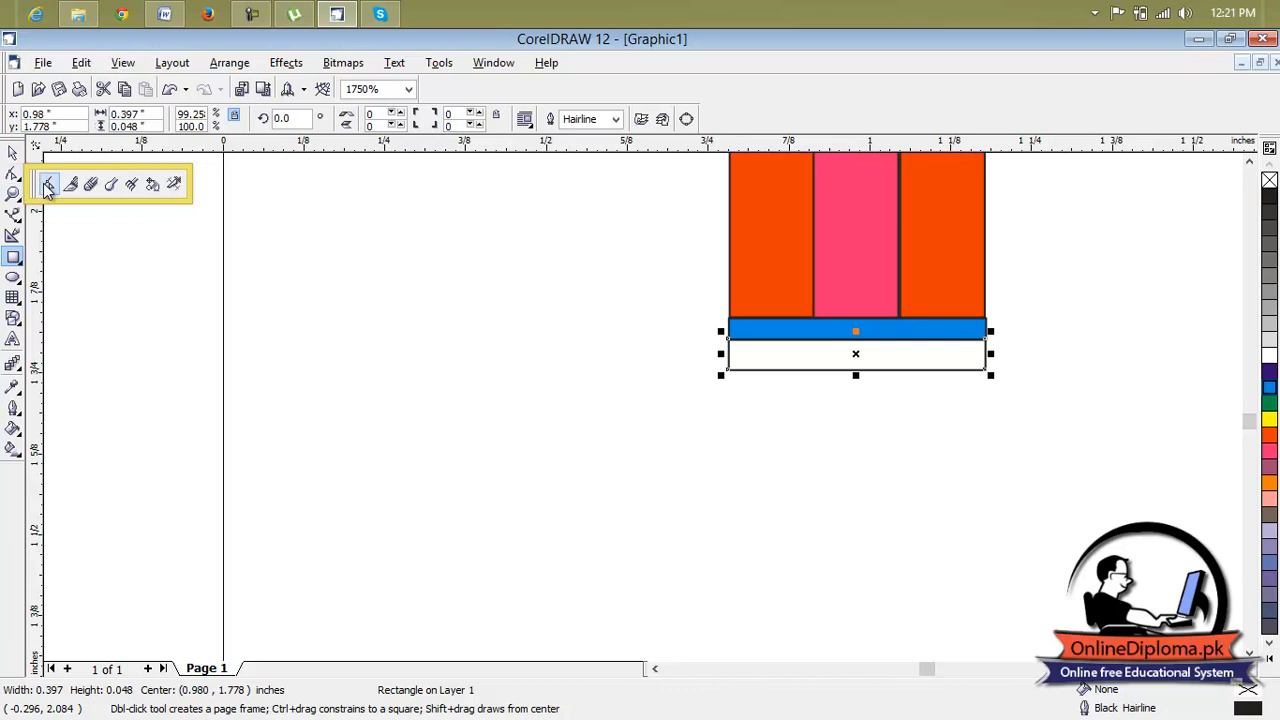
pyautogui.click(47, 186)
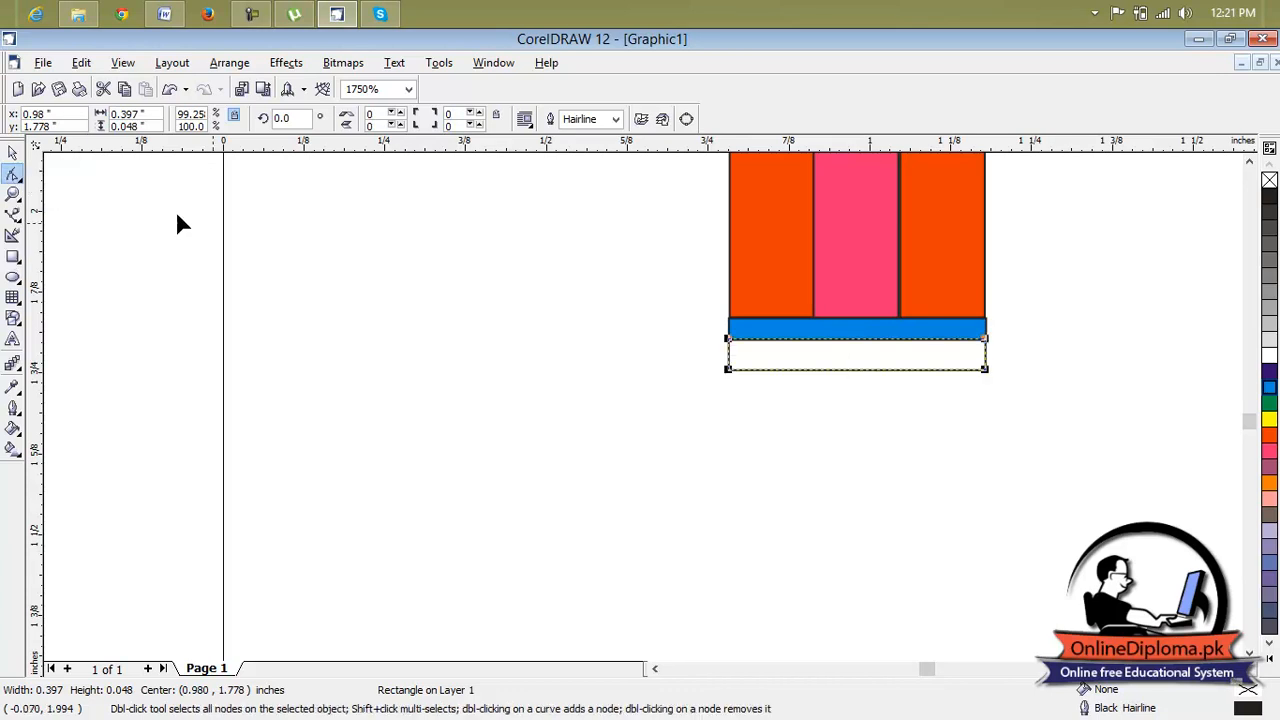
pyautogui.rightClick(855, 372)
pyautogui.click(868, 385)
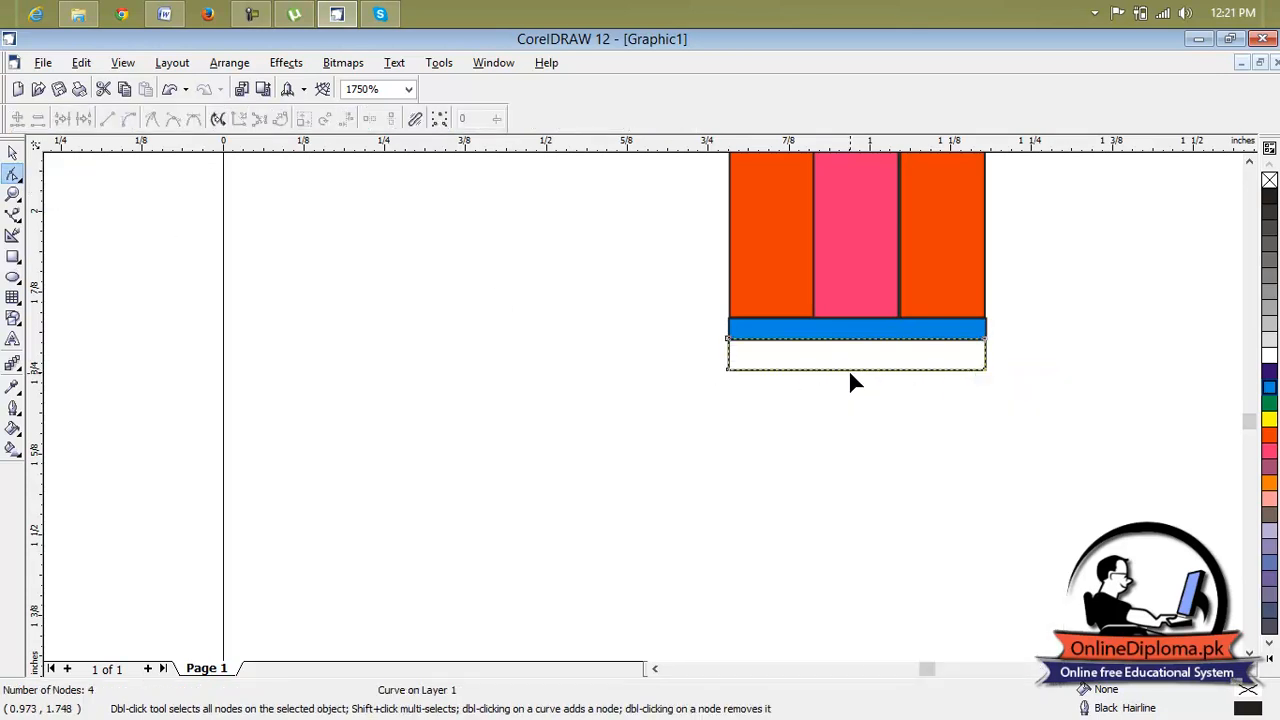
pyautogui.rightClick(848, 370)
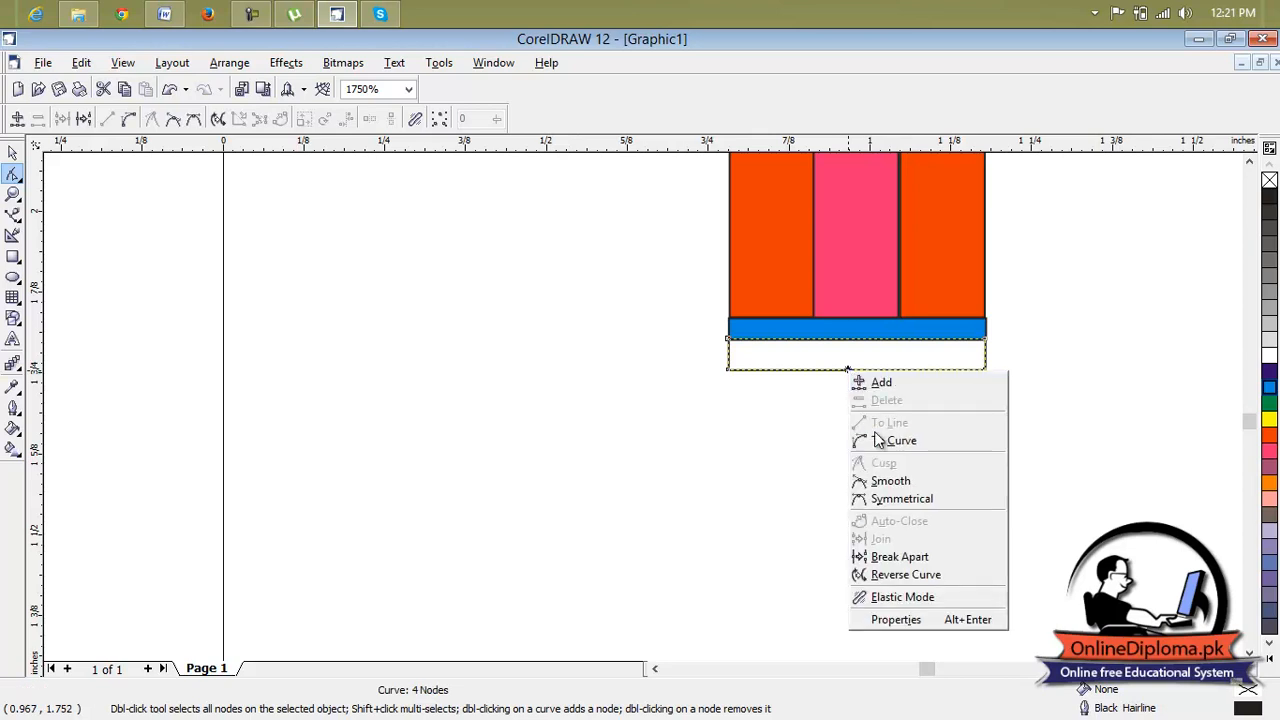
pyautogui.click(880, 440)
pyautogui.moveTo(852, 372); pyautogui.dragTo(855, 478)
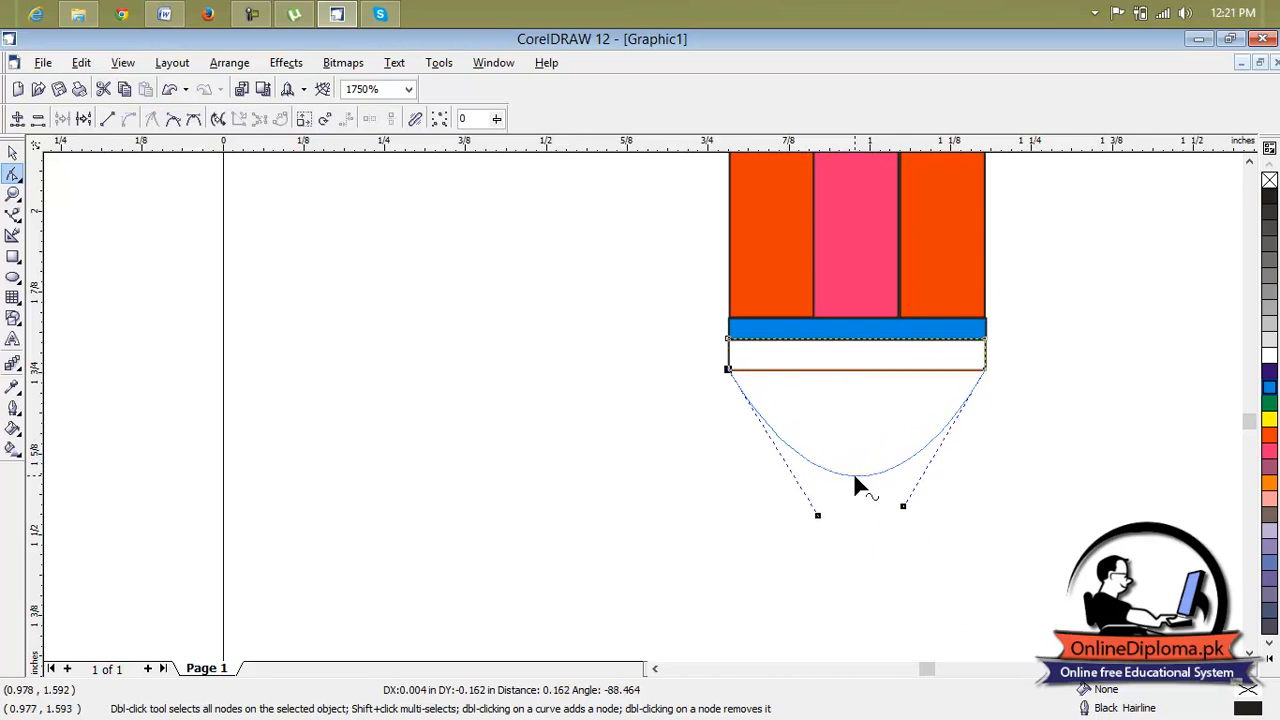
# Fill the rounded end cap with 20% Black.
pyautogui.click(1269, 340)
pyautogui.click(1269, 324)
pyautogui.click(1269, 305)
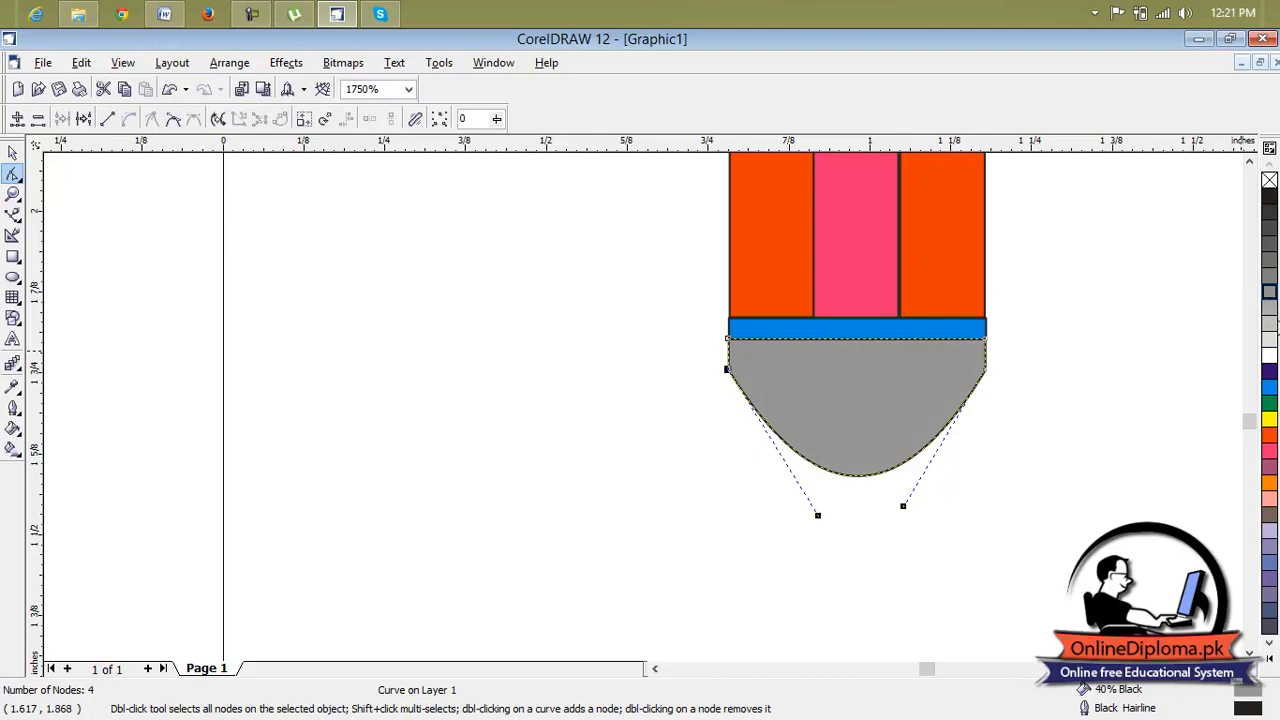
pyautogui.click(1270, 323)
# Examine the whole pencil from the sharpened tip down to the rounded end.
pyautogui.scroll(-5, 1093, 352)
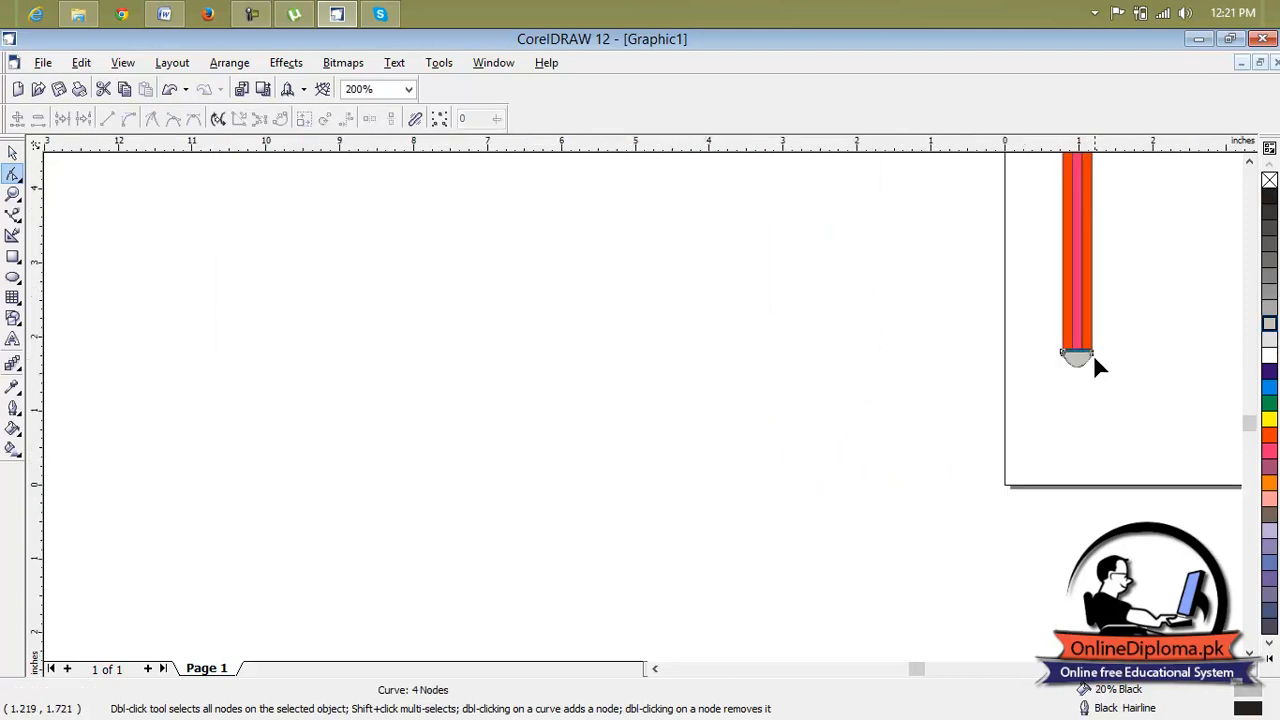
pyautogui.hscroll(3, 1093, 356)
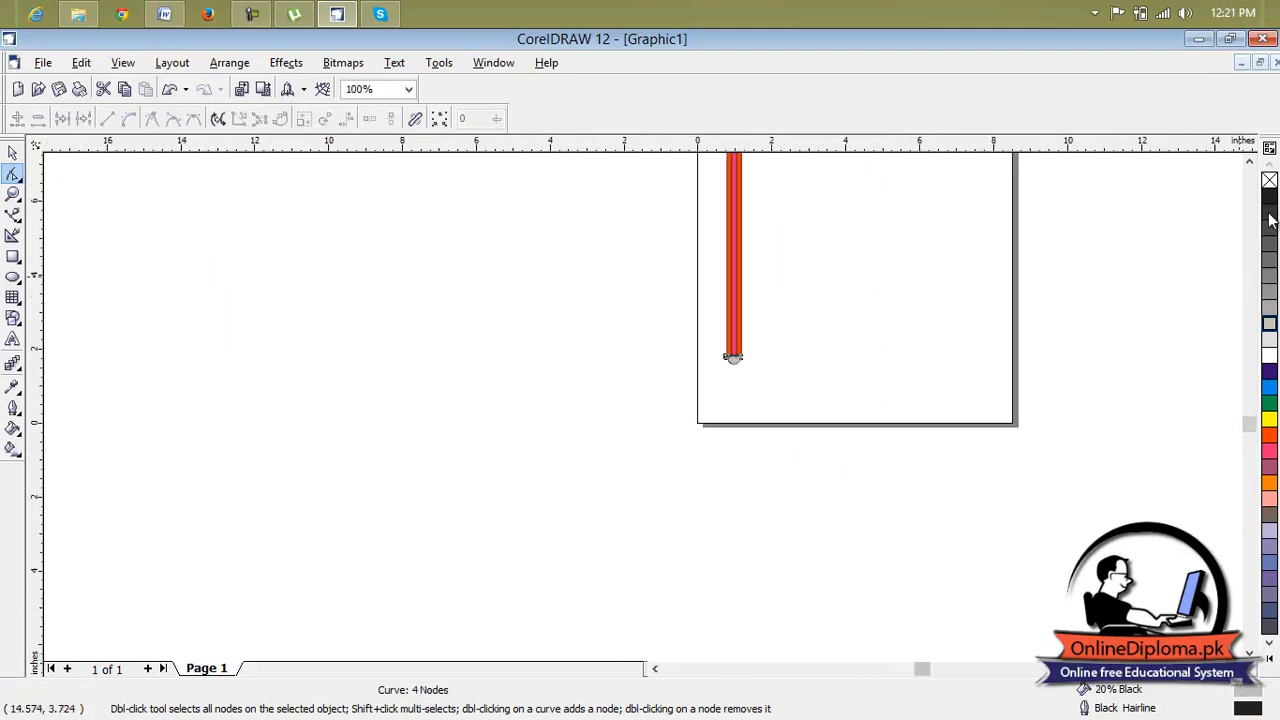
pyautogui.click(1249, 161)
pyautogui.click(1249, 161)
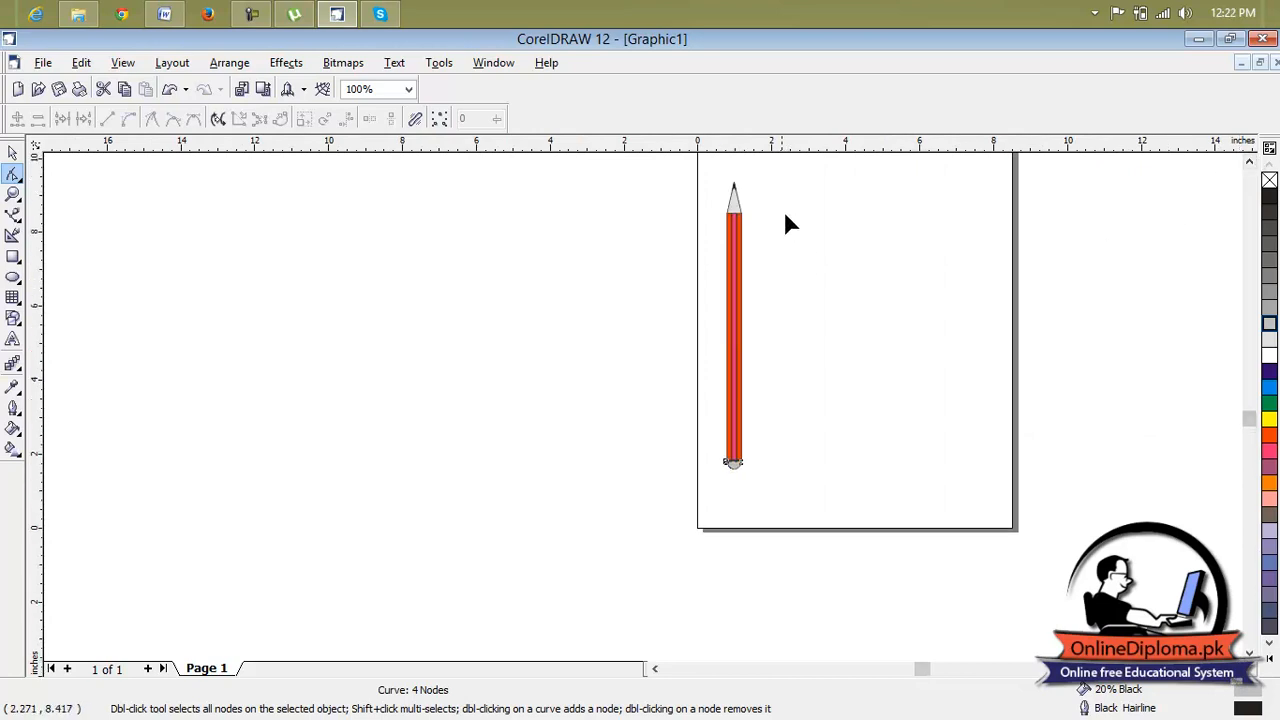
pyautogui.scroll(1, 783, 225)
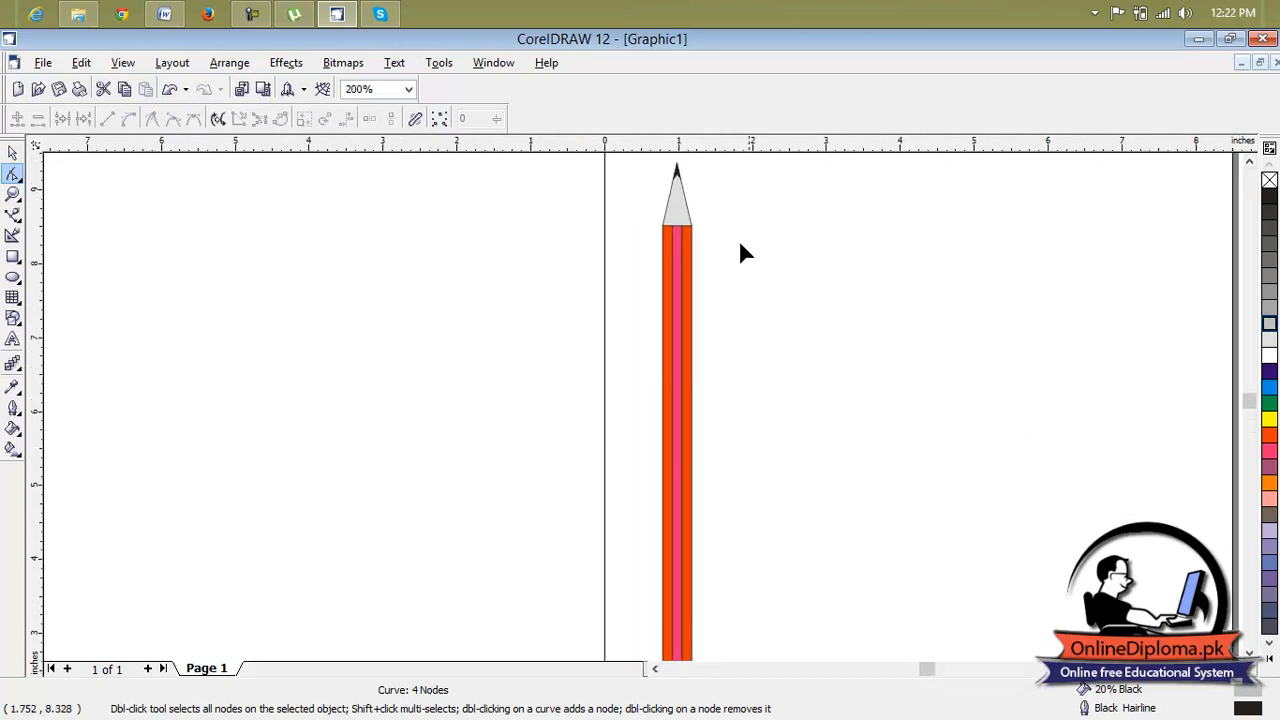
pyautogui.hscroll(2, 640, 400)
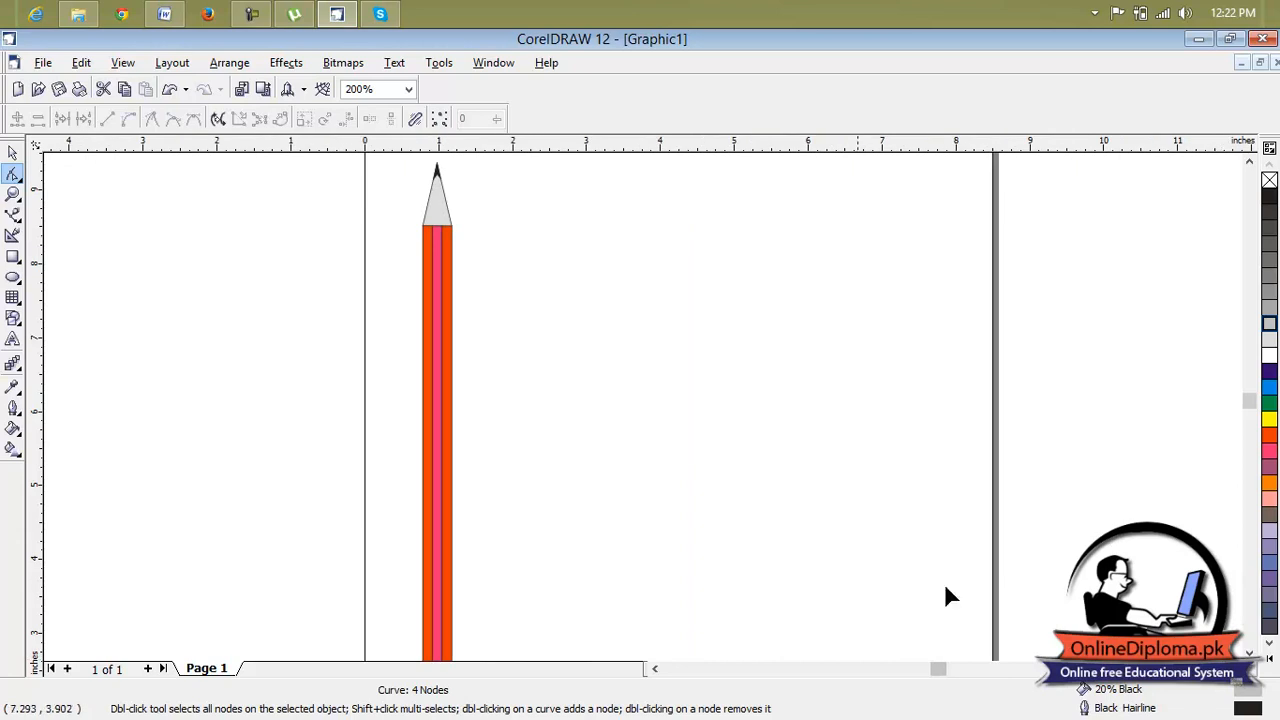
pyautogui.click(1249, 652)
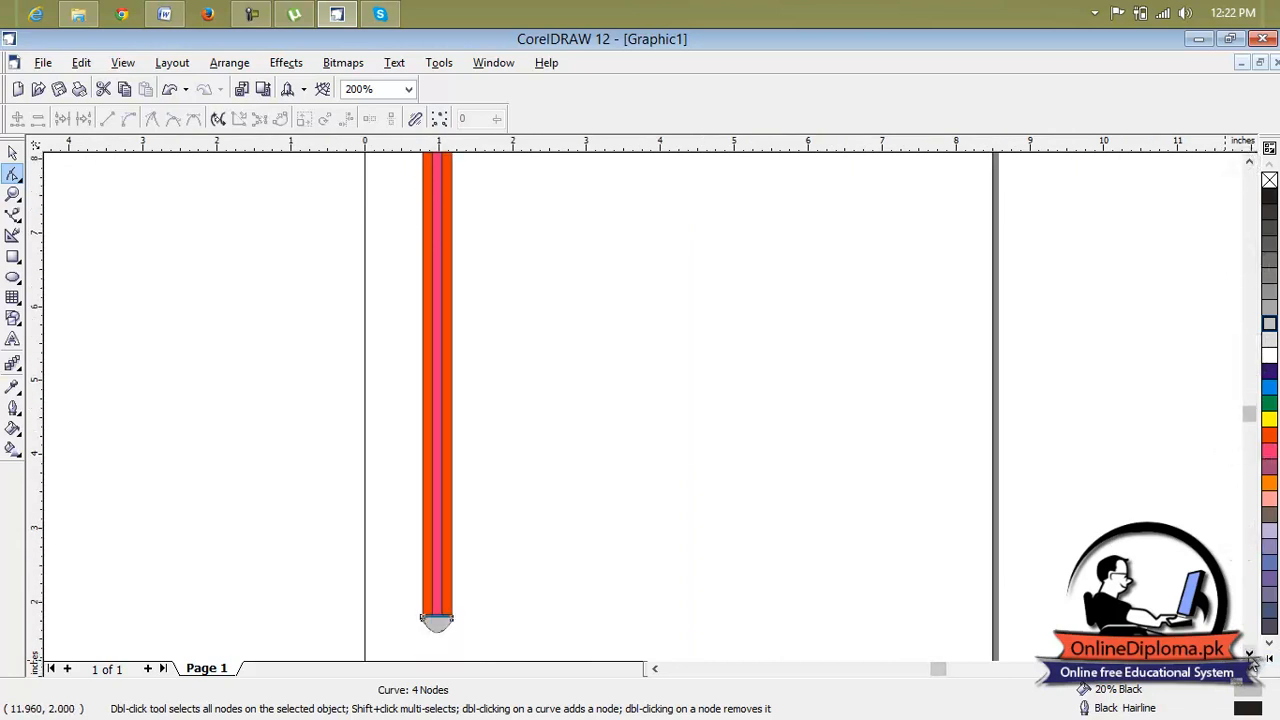
pyautogui.scroll(-1, 769, 494)
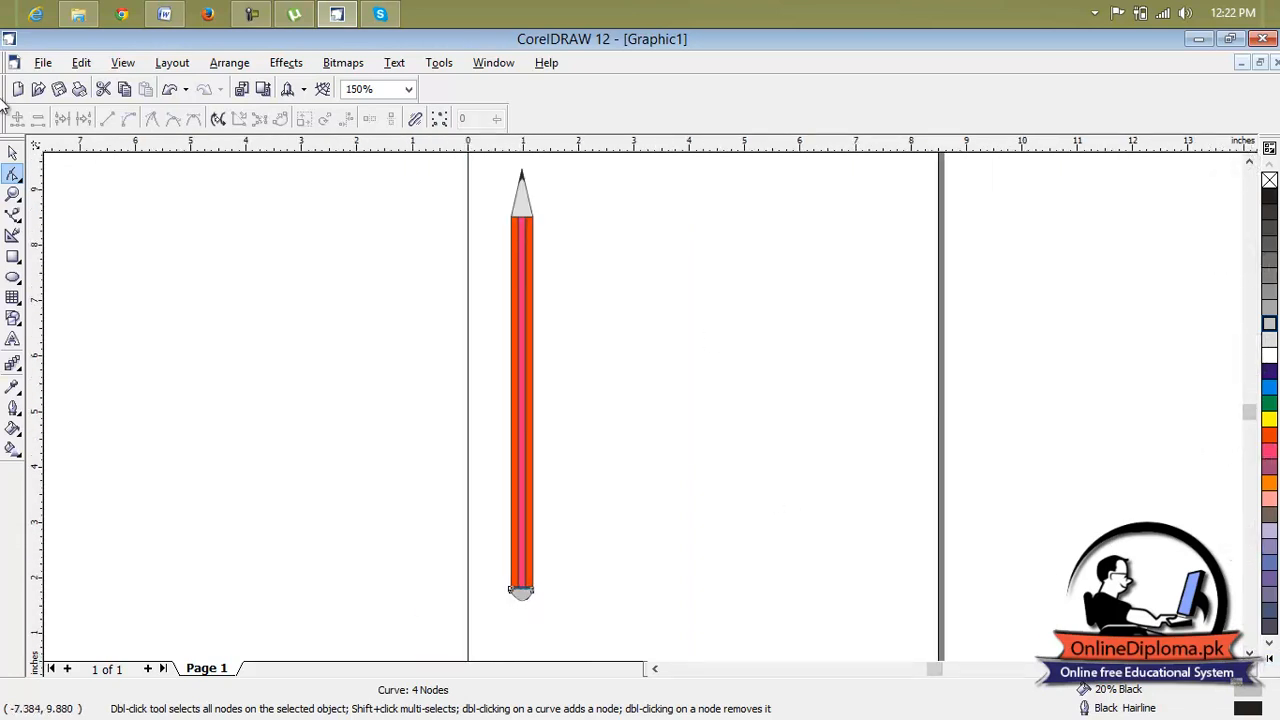
# Select all the pencil's parts, group them and stretch the group rightward to about 0.644 in wide.
pyautogui.click(13, 152)
pyautogui.moveTo(595, 166)
pyautogui.mouseDown()
pyautogui.moveTo(517, 171)
pyautogui.moveTo(472, 414)
pyautogui.moveTo(483, 616)
pyautogui.mouseUp()
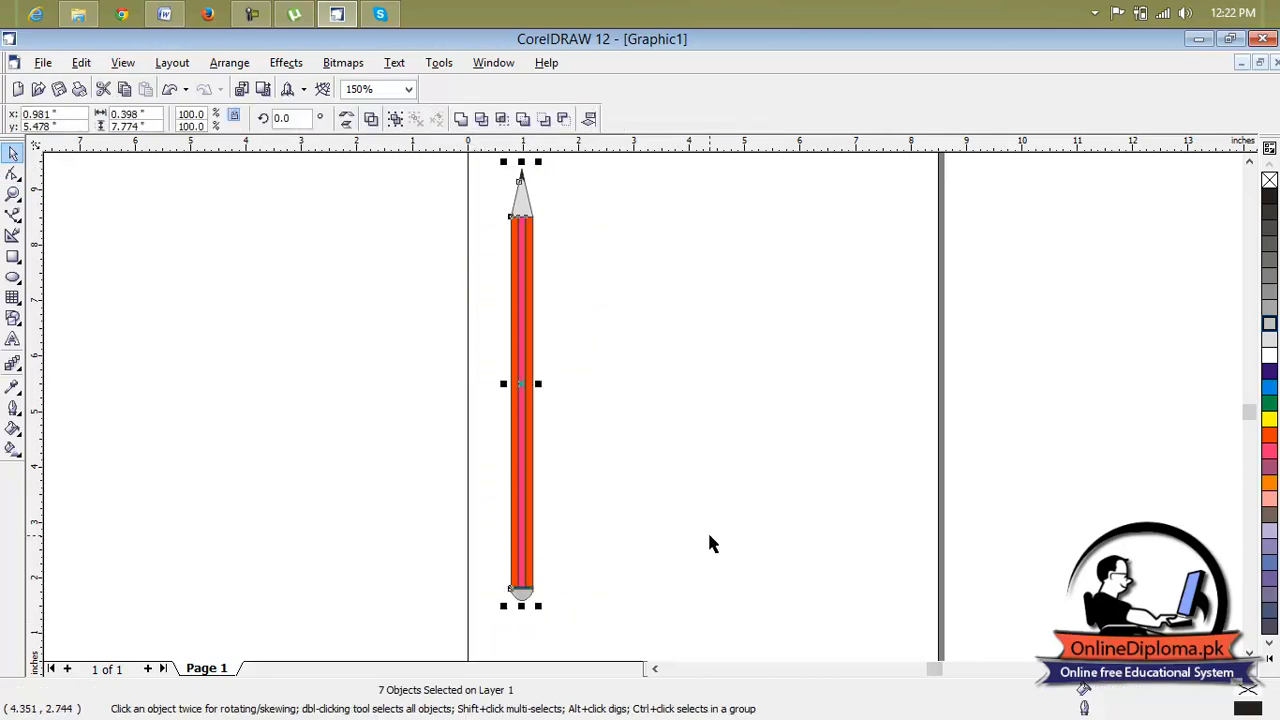
pyautogui.hotkey('ctrl', 'g')
pyautogui.moveTo(538, 383); pyautogui.dragTo(552, 383)
pyautogui.click(595, 391)
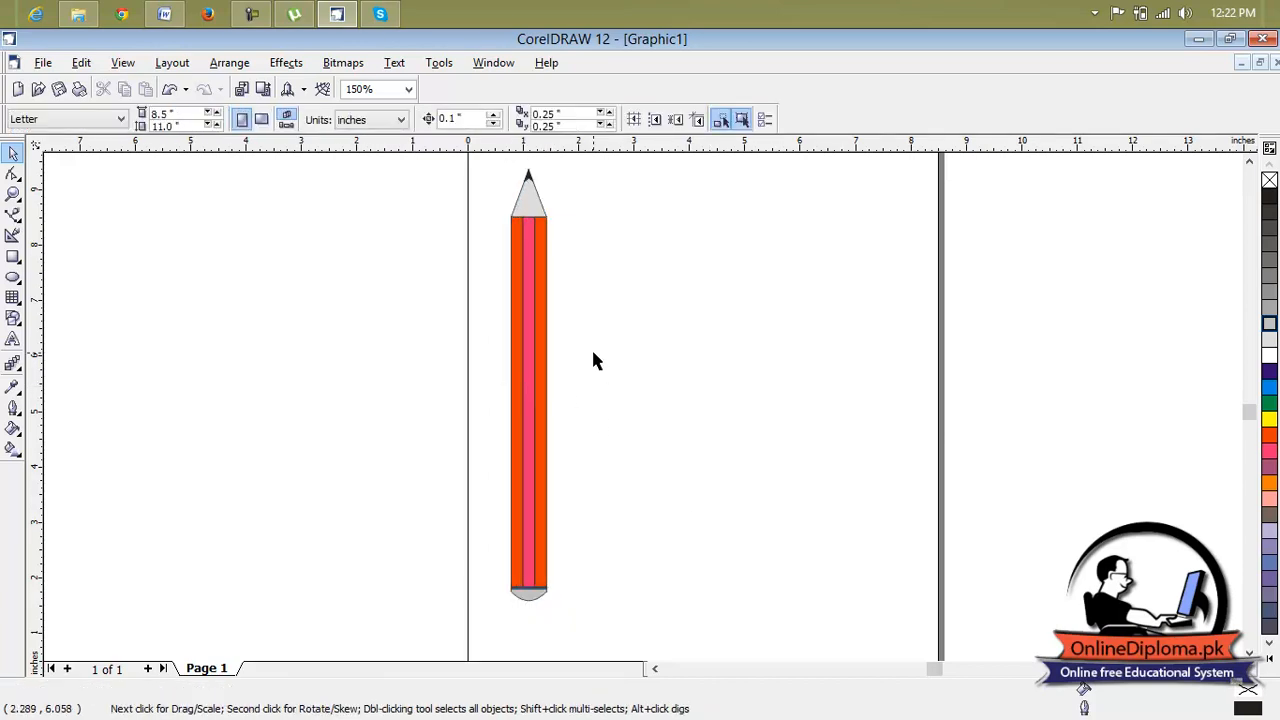
# Stretch the pencil group upward to a height of about 7.99 in, deselect it and check the tip.
pyautogui.scroll(-1, 591, 348)
pyautogui.moveTo(608, 211); pyautogui.dragTo(527, 541)
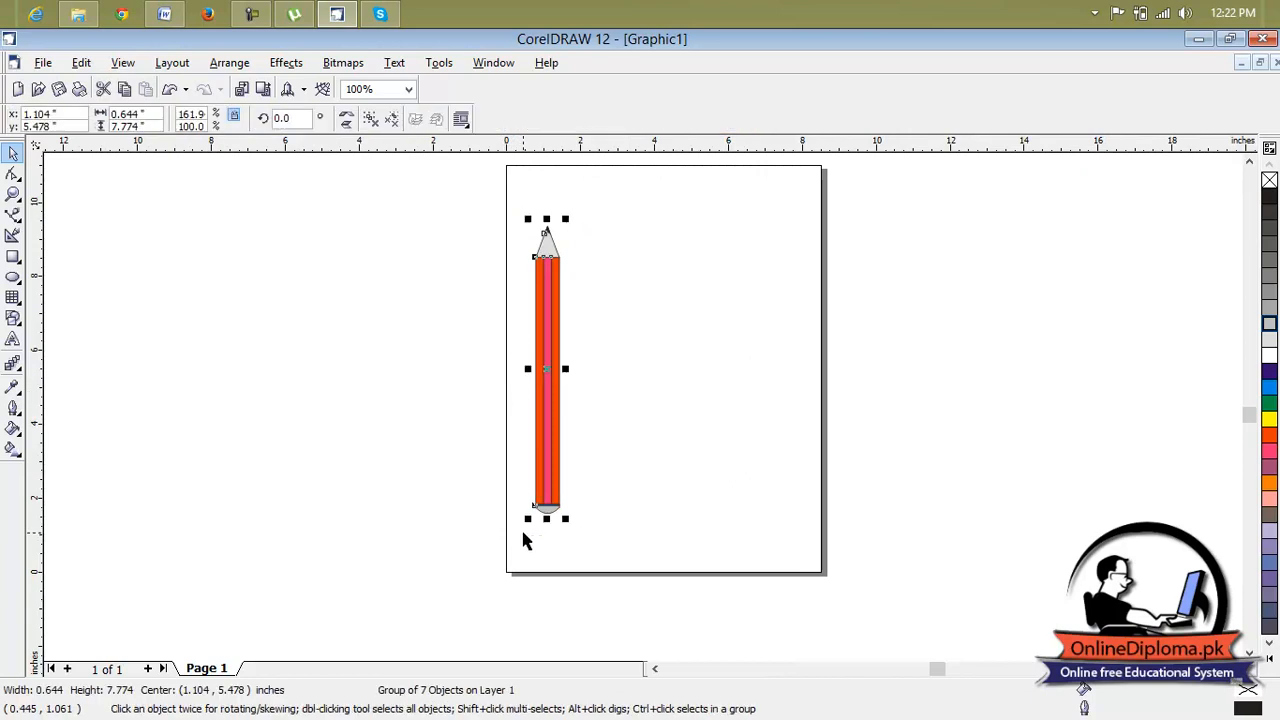
pyautogui.moveTo(547, 220); pyautogui.dragTo(546, 211)
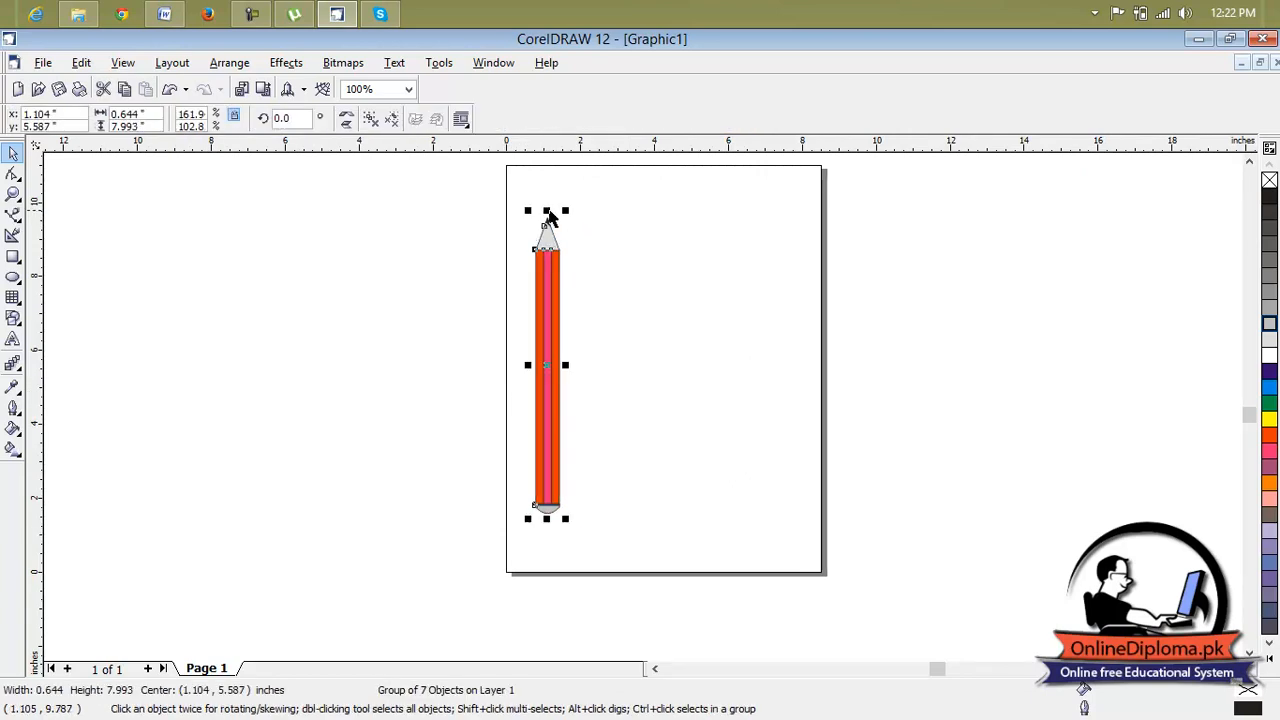
pyautogui.click(613, 257)
pyautogui.scroll(5, 543, 222)
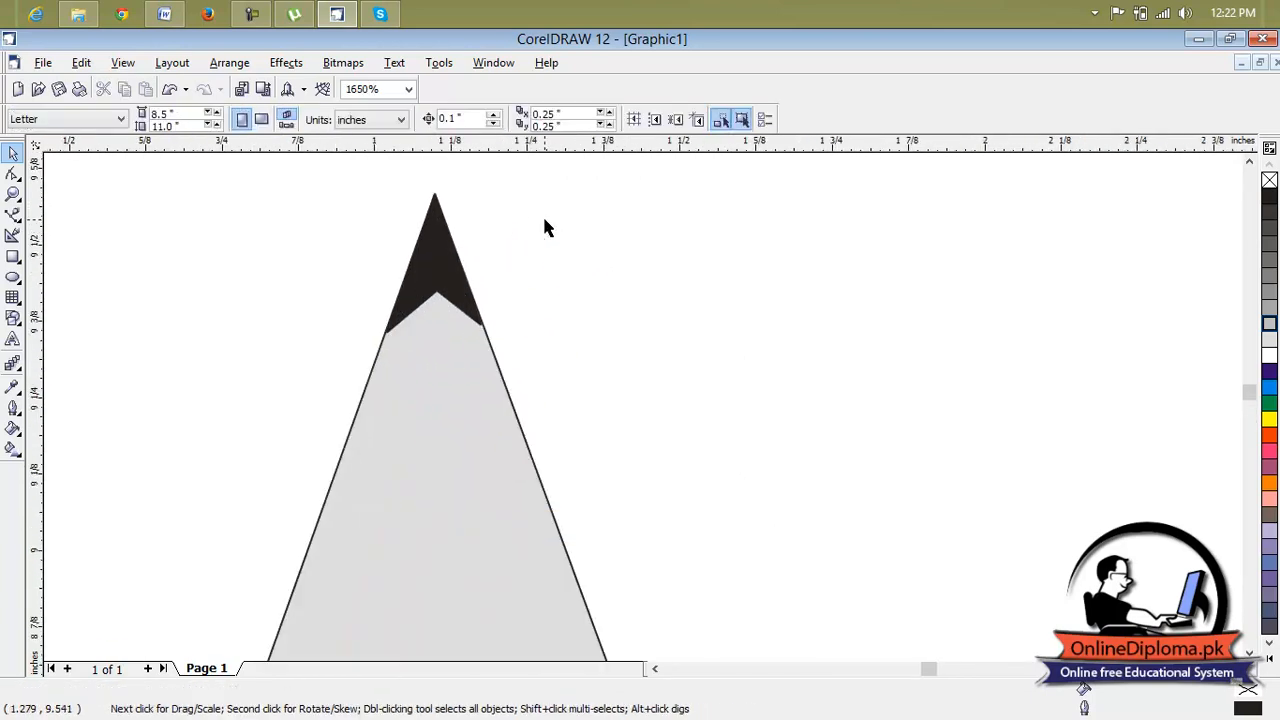
pyautogui.scroll(-6, 547, 231)
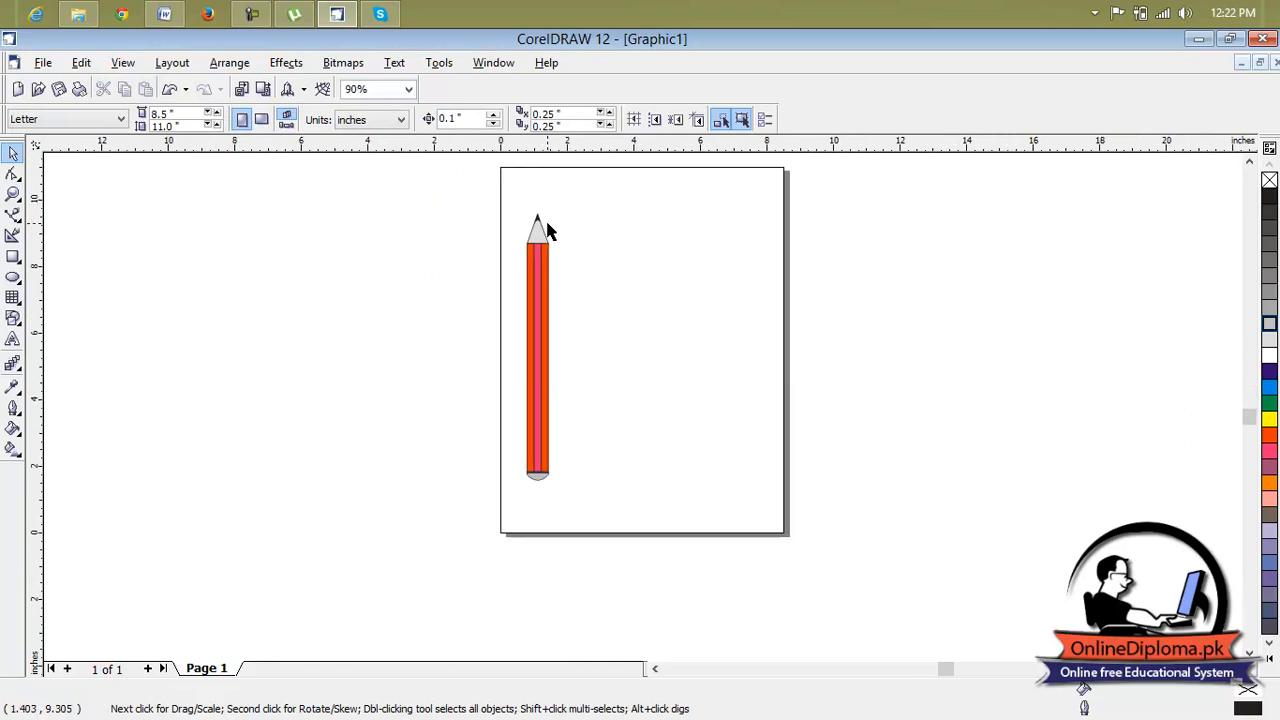
# Shift the pencil group slightly and rotate it to about 232.4°, with the tip pointing down to the right.
pyautogui.click(546, 318)
pyautogui.moveTo(554, 348); pyautogui.dragTo(549, 333)
pyautogui.click(556, 284)
pyautogui.click(541, 322)
pyautogui.click(540, 328)
pyautogui.moveTo(551, 206)
pyautogui.mouseDown()
pyautogui.moveTo(651, 391)
pyautogui.moveTo(654, 464)
pyautogui.mouseUp()
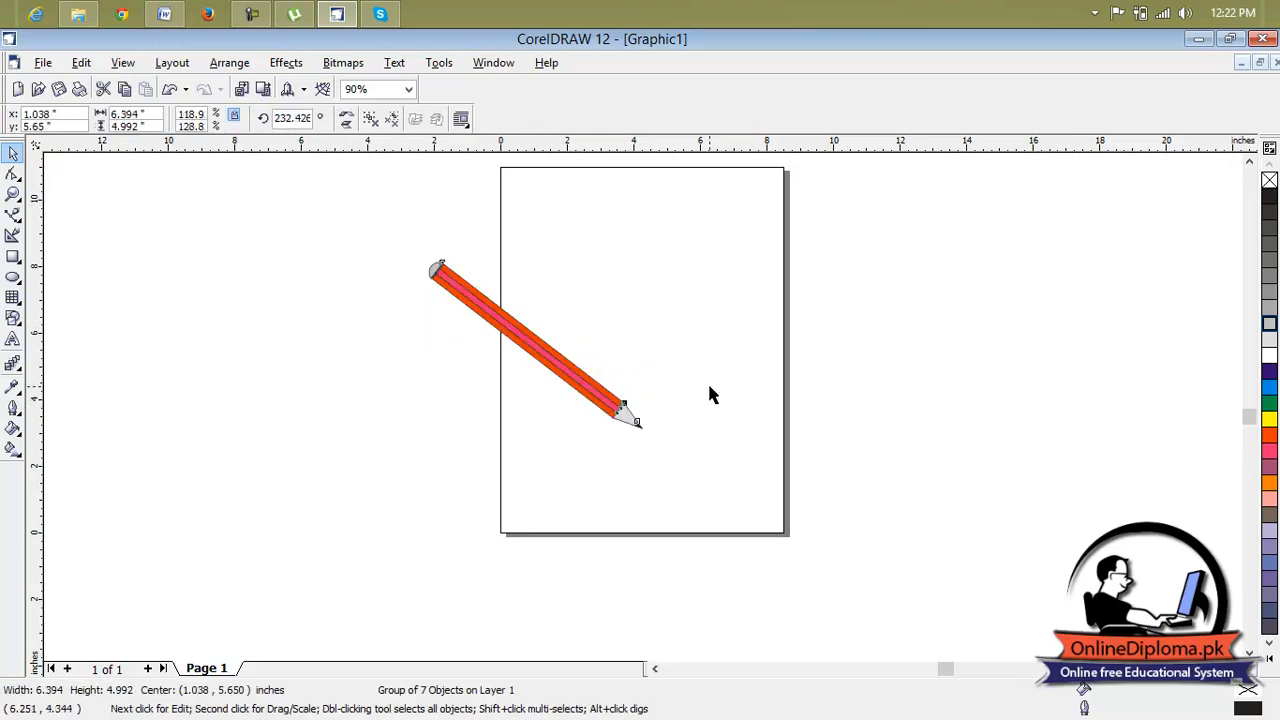
# Move the pencil group up and to the left across the page's left edge, and deselect it.
pyautogui.click(708, 386)
pyautogui.moveTo(531, 343); pyautogui.dragTo(505, 289)
pyautogui.click(693, 481)
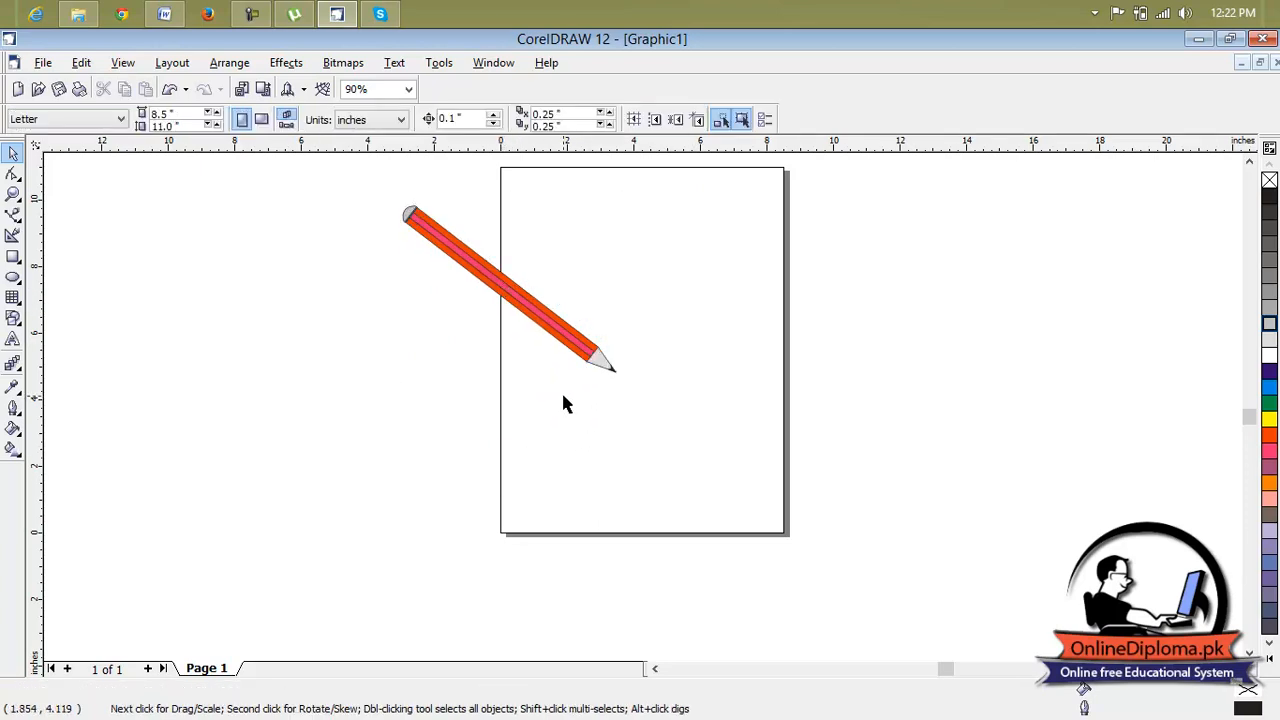
# Draw a large rectangle across the page's lower half and skew it vertically into a parallelogram, deleting the stray narrow rectangle.
pyautogui.click(13, 257)
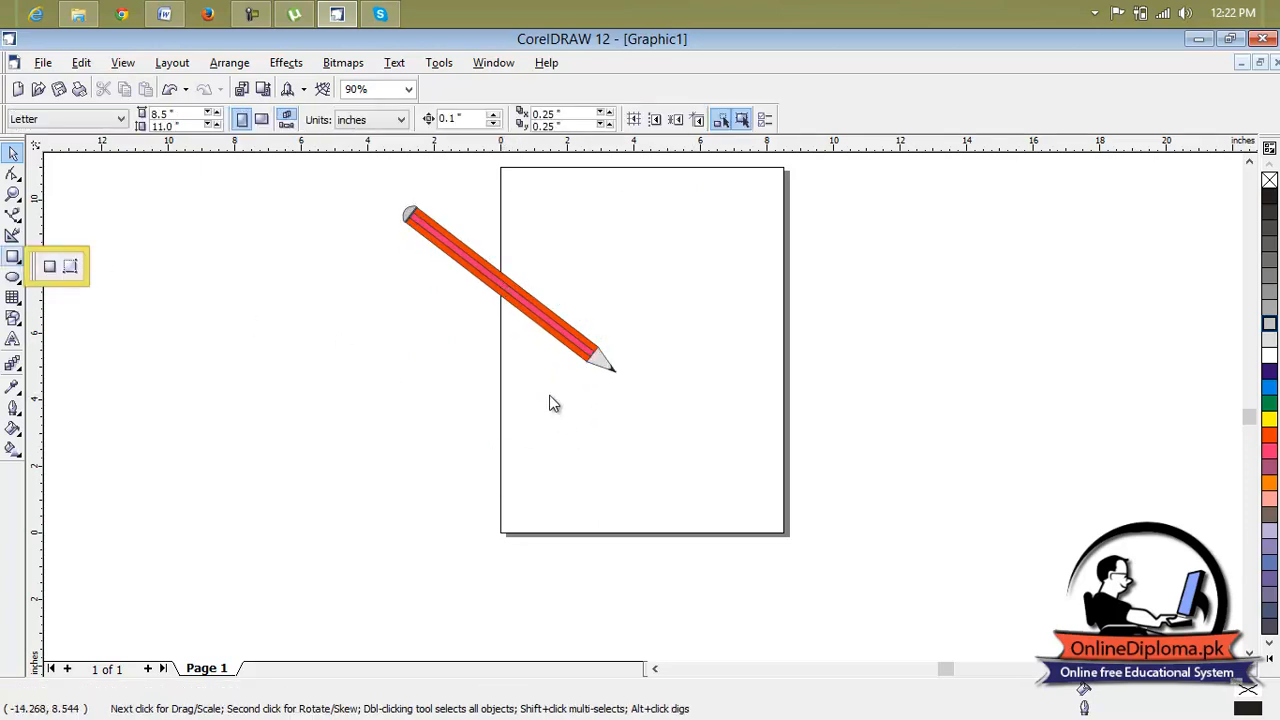
pyautogui.click(49, 266)
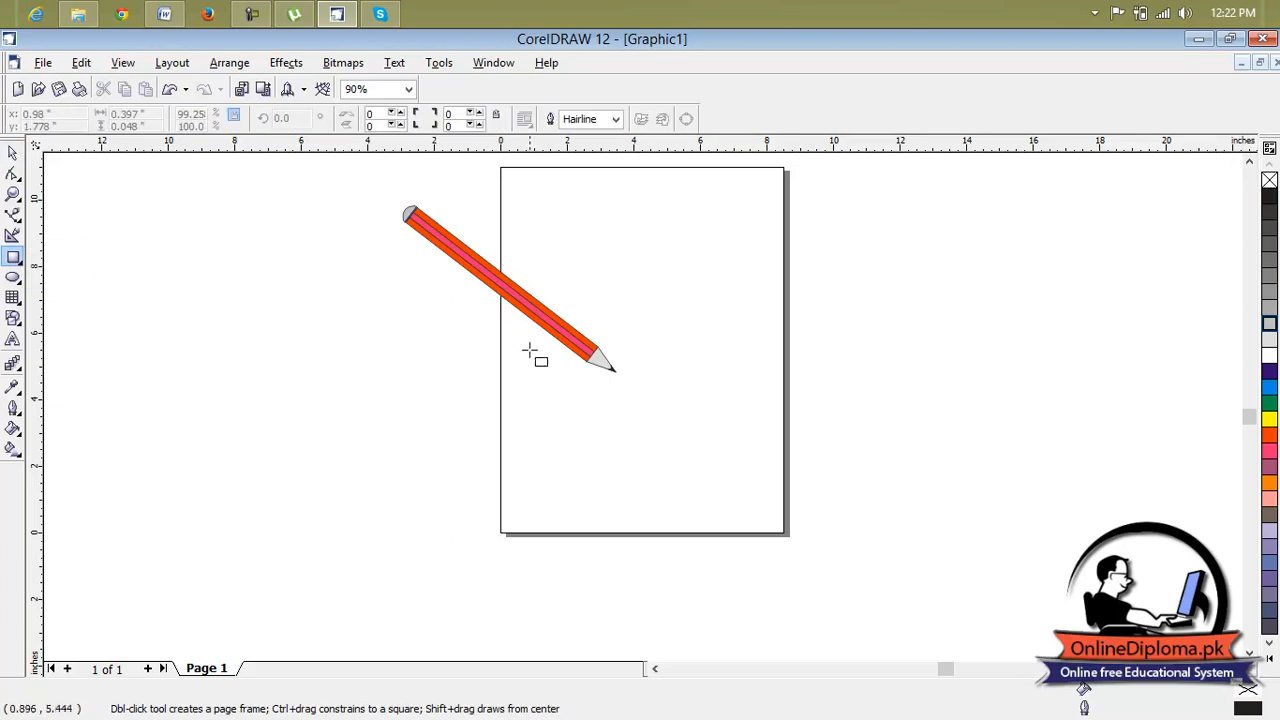
pyautogui.moveTo(510, 323); pyautogui.dragTo(761, 497)
pyautogui.click(636, 409)
pyautogui.moveTo(503, 413); pyautogui.dragTo(505, 248)
pyautogui.moveTo(694, 346); pyautogui.dragTo(716, 476)
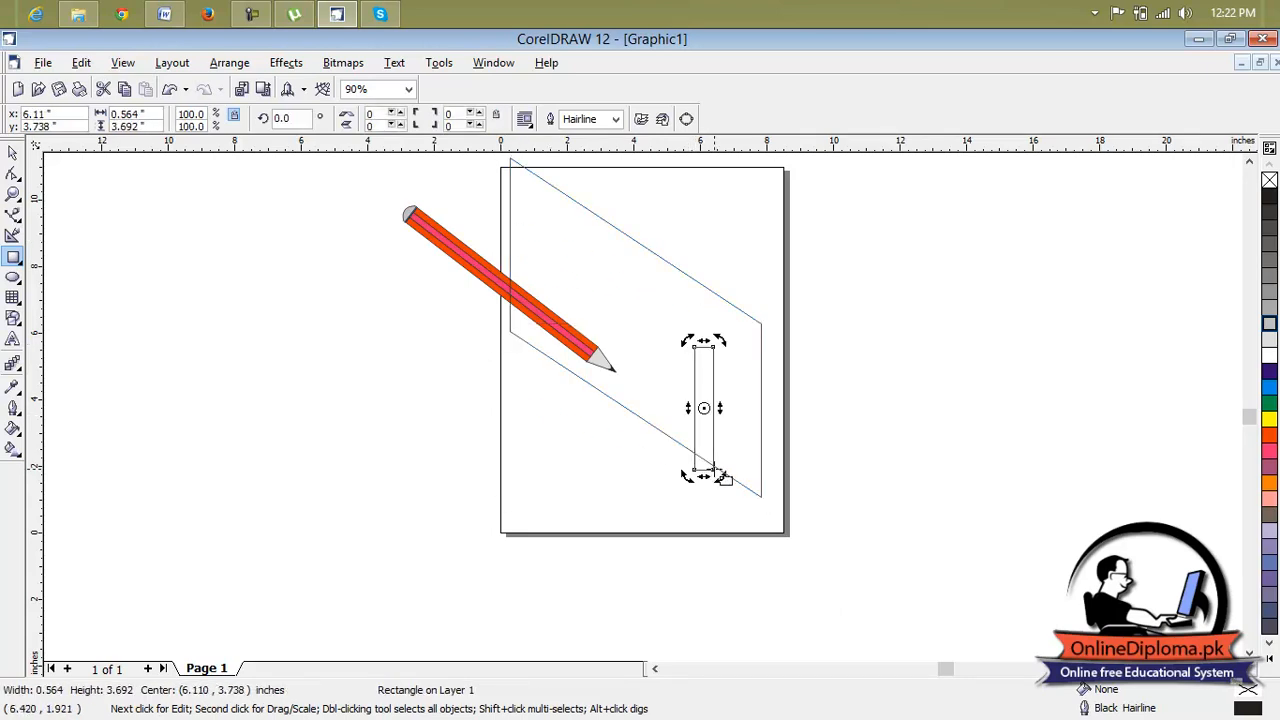
pyautogui.press('Delete')
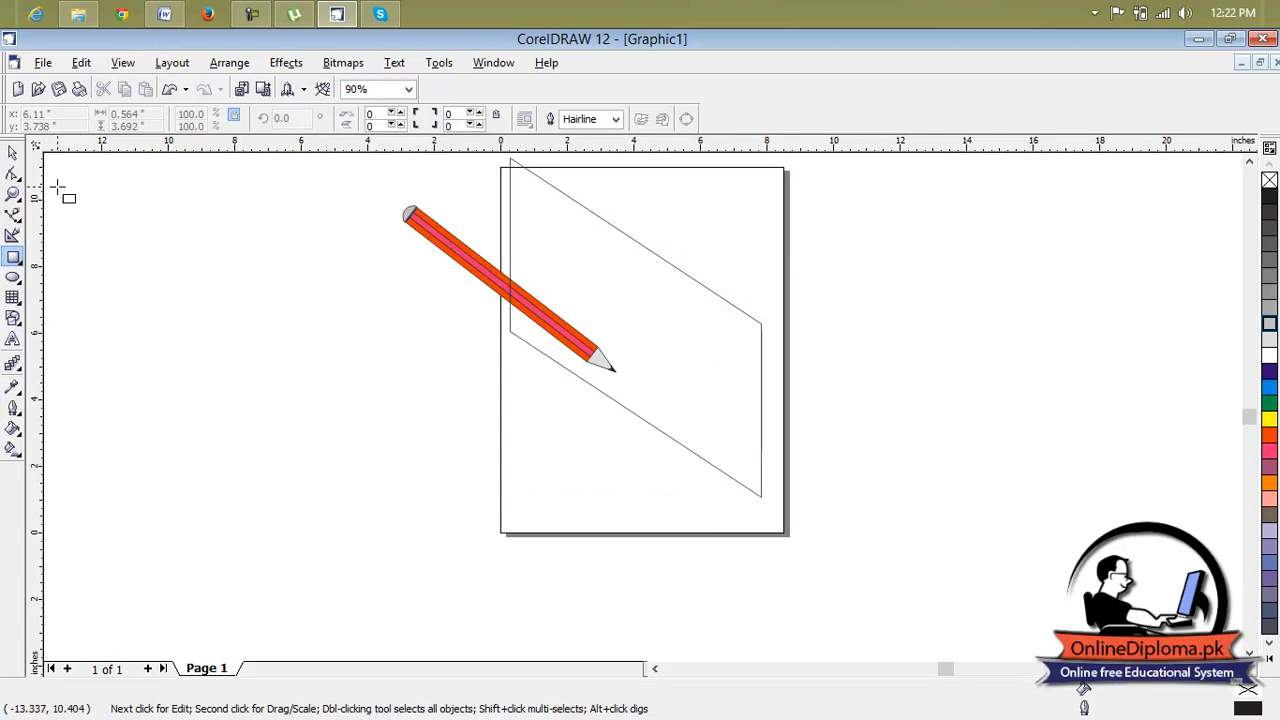
# Move the parallelogram below the pencil and reshape it to about 18.144 in wide and 10.2 in high.
pyautogui.click(12, 154)
pyautogui.moveTo(656, 338); pyautogui.dragTo(639, 442)
pyautogui.click(638, 513)
pyautogui.moveTo(616, 604); pyautogui.dragTo(976, 470)
pyautogui.moveTo(872, 476); pyautogui.dragTo(787, 516)
pyautogui.click(579, 421)
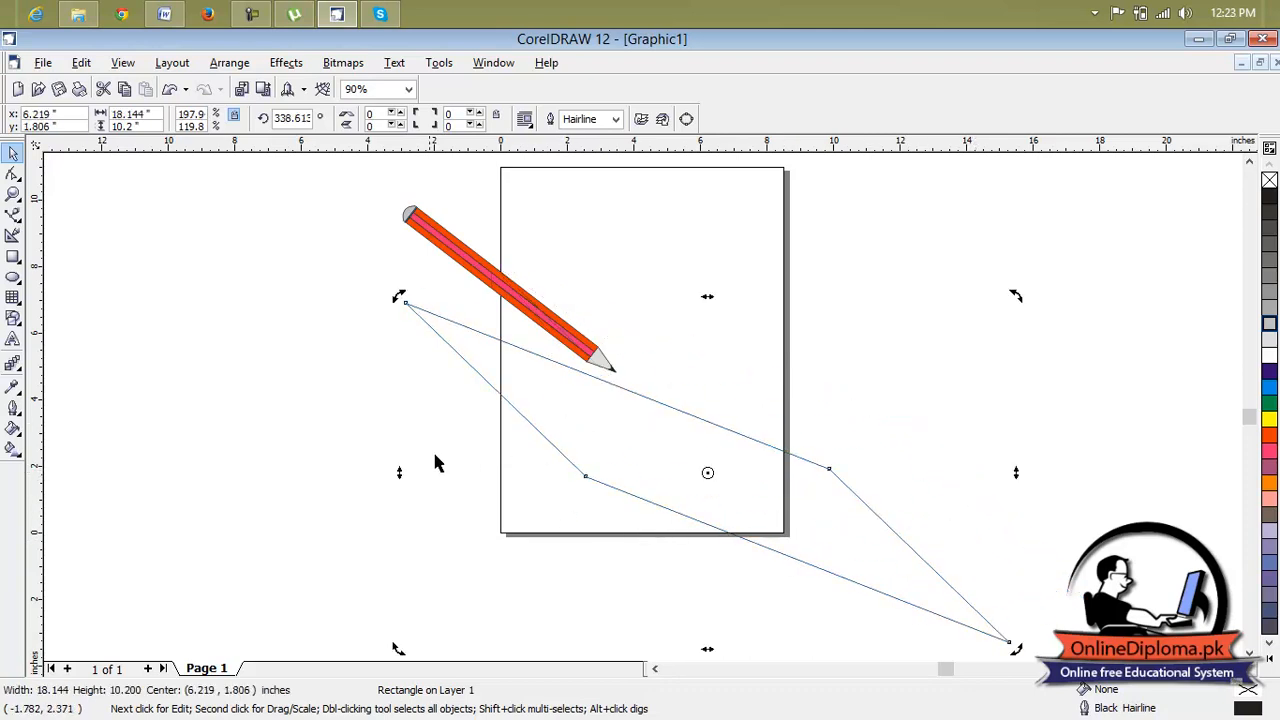
# Skew the parallelogram to nearly level long edges, about 12.845 by 3.14 in, and move it up under the pencil tip.
pyautogui.moveTo(401, 475); pyautogui.dragTo(471, 591)
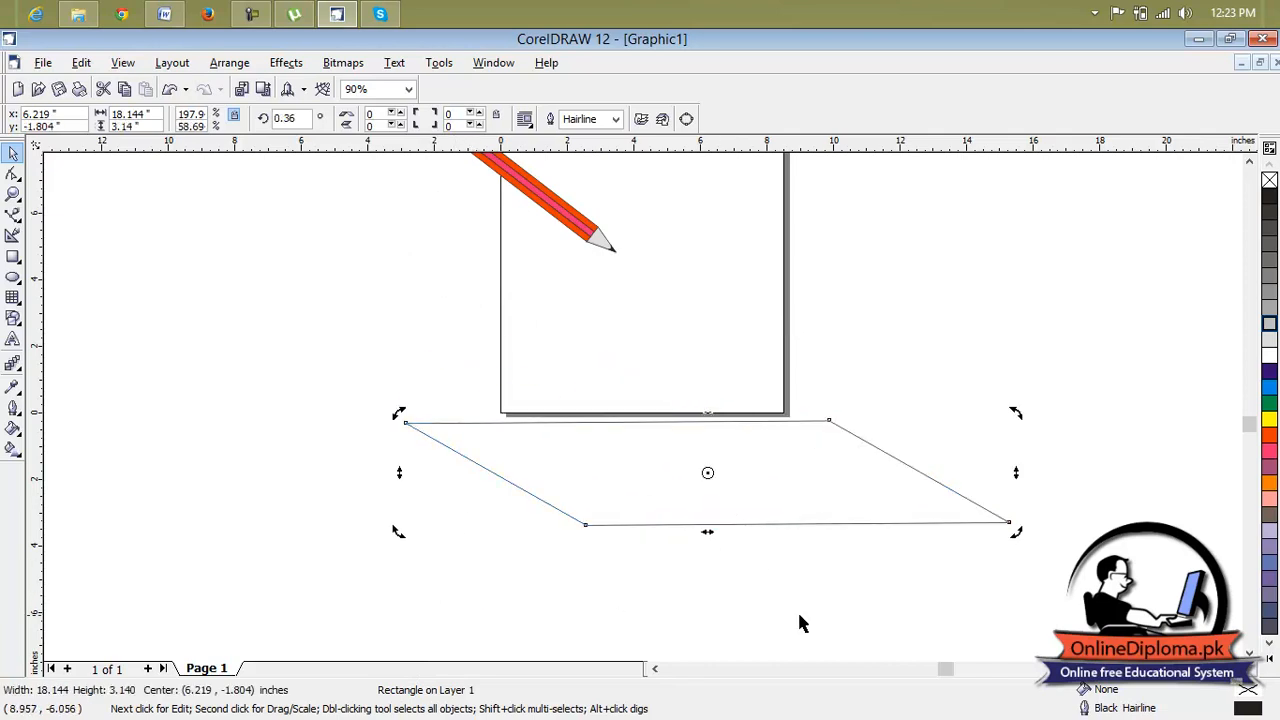
pyautogui.click(592, 525)
pyautogui.moveTo(400, 471); pyautogui.dragTo(575, 497)
pyautogui.moveTo(838, 507); pyautogui.dragTo(714, 307)
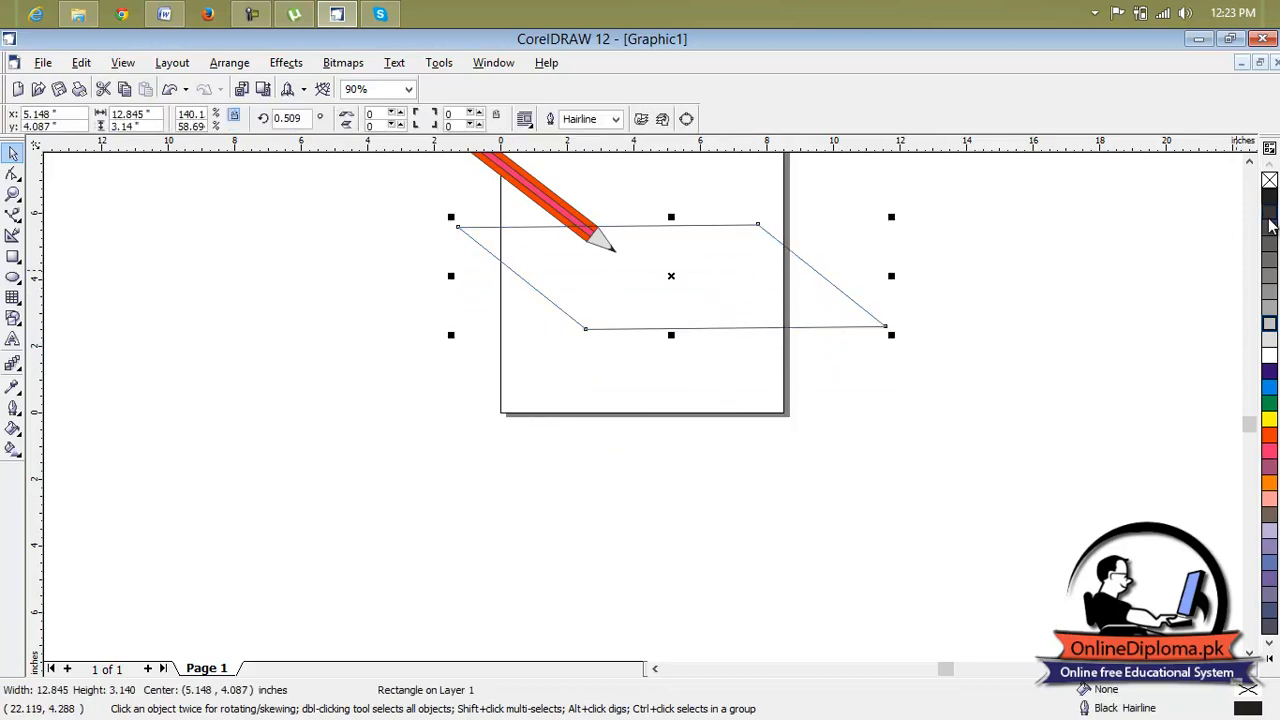
# Fill the parallelogram with Blue.
pyautogui.click(1249, 162)
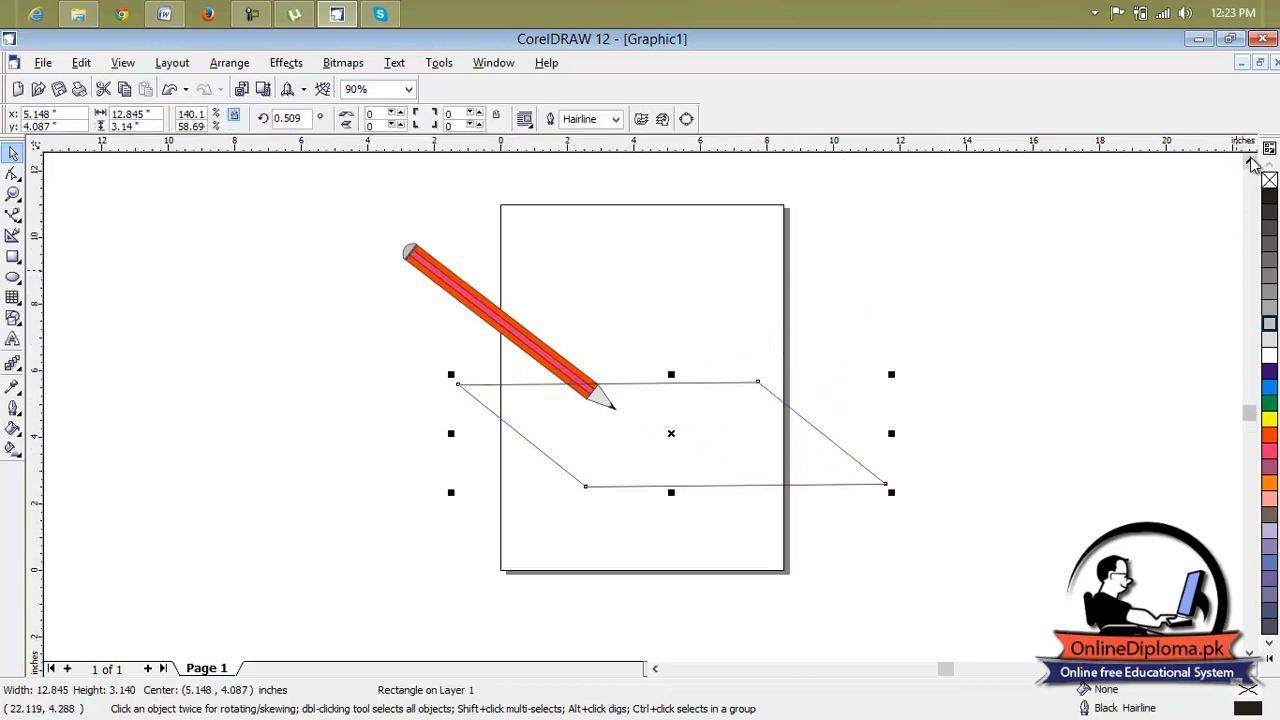
pyautogui.click(815, 425)
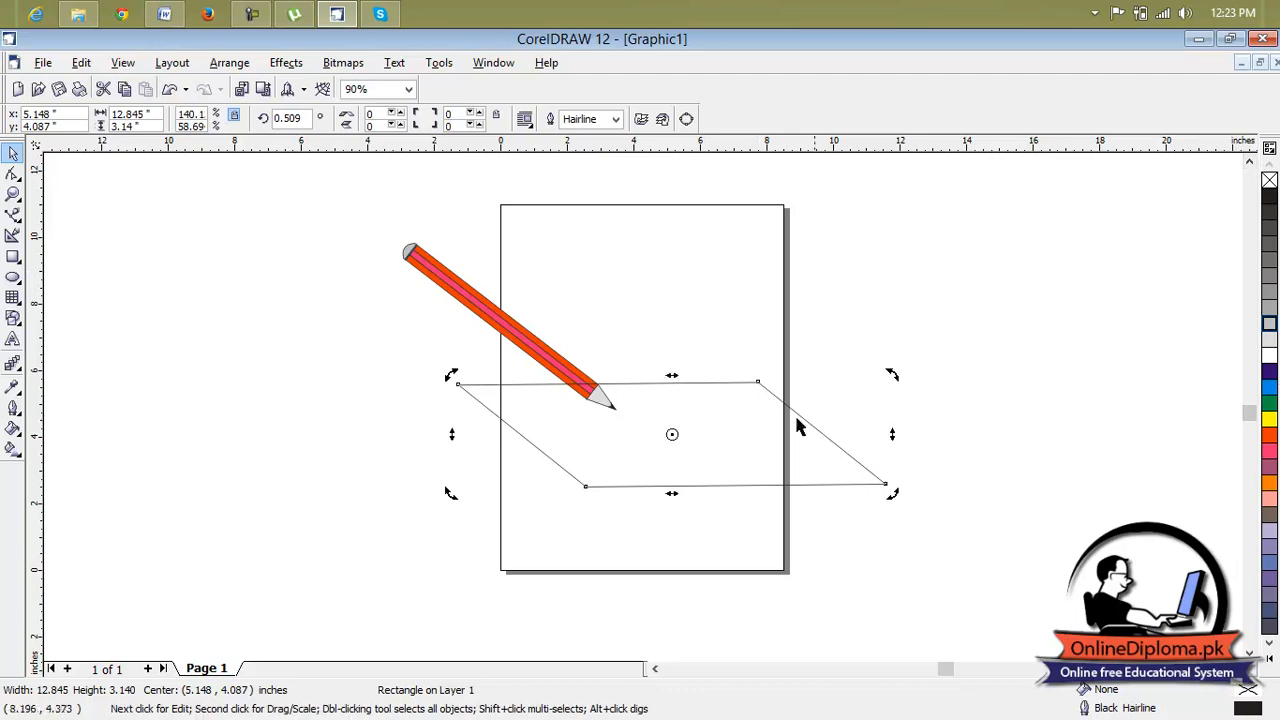
pyautogui.click(1269, 371)
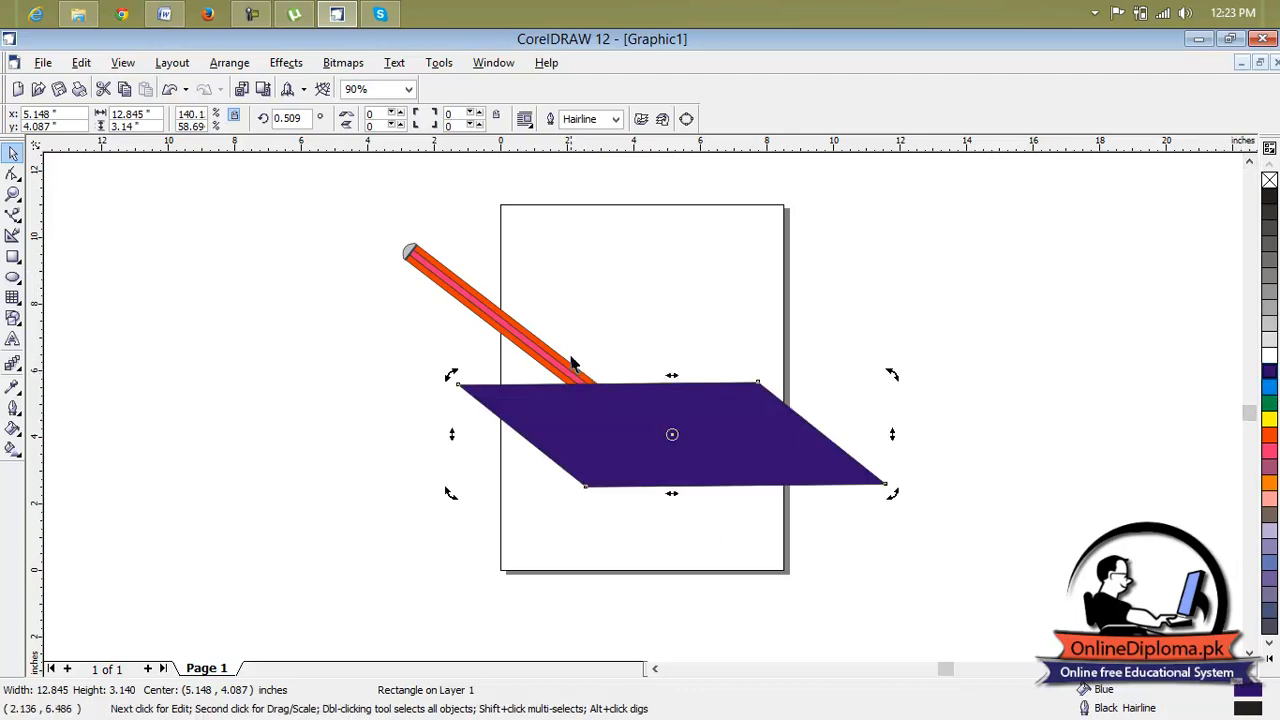
# Bring the pencil group in front of the parallelogram and move it so its tip rests on the sheet.
pyautogui.click(578, 378)
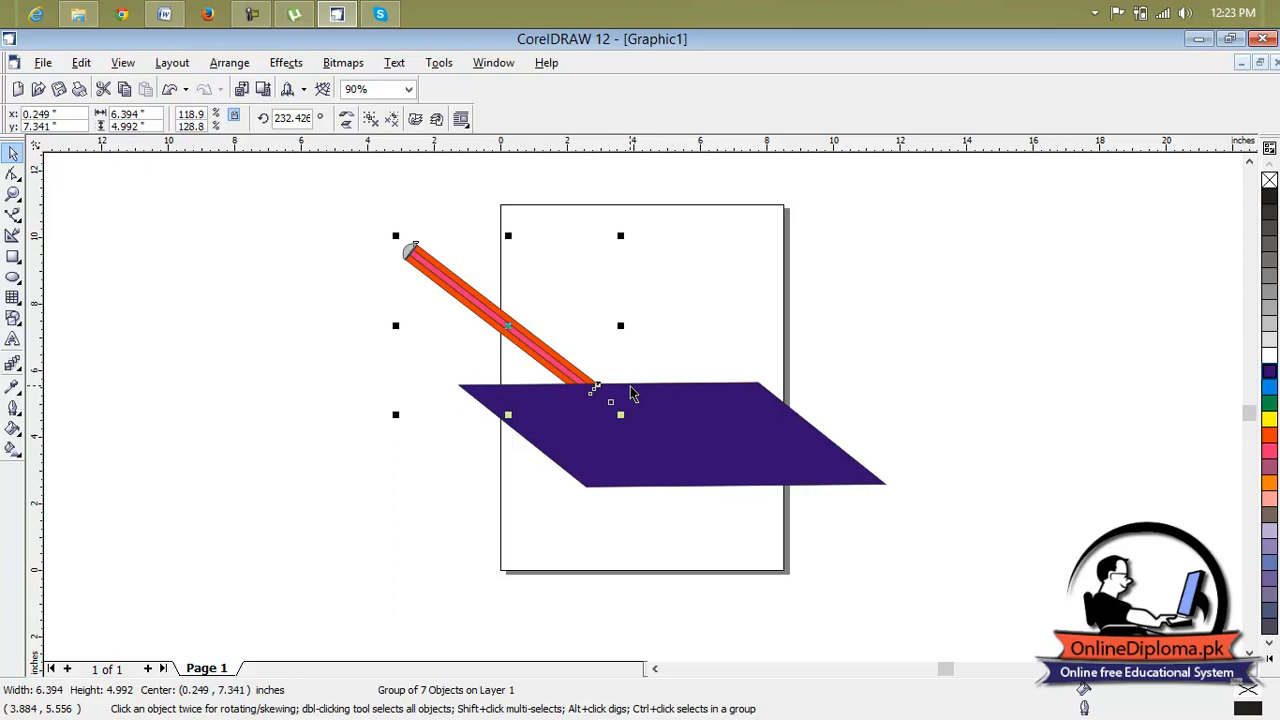
pyautogui.hotkey('shift', 'pageup')
pyautogui.click(650, 333)
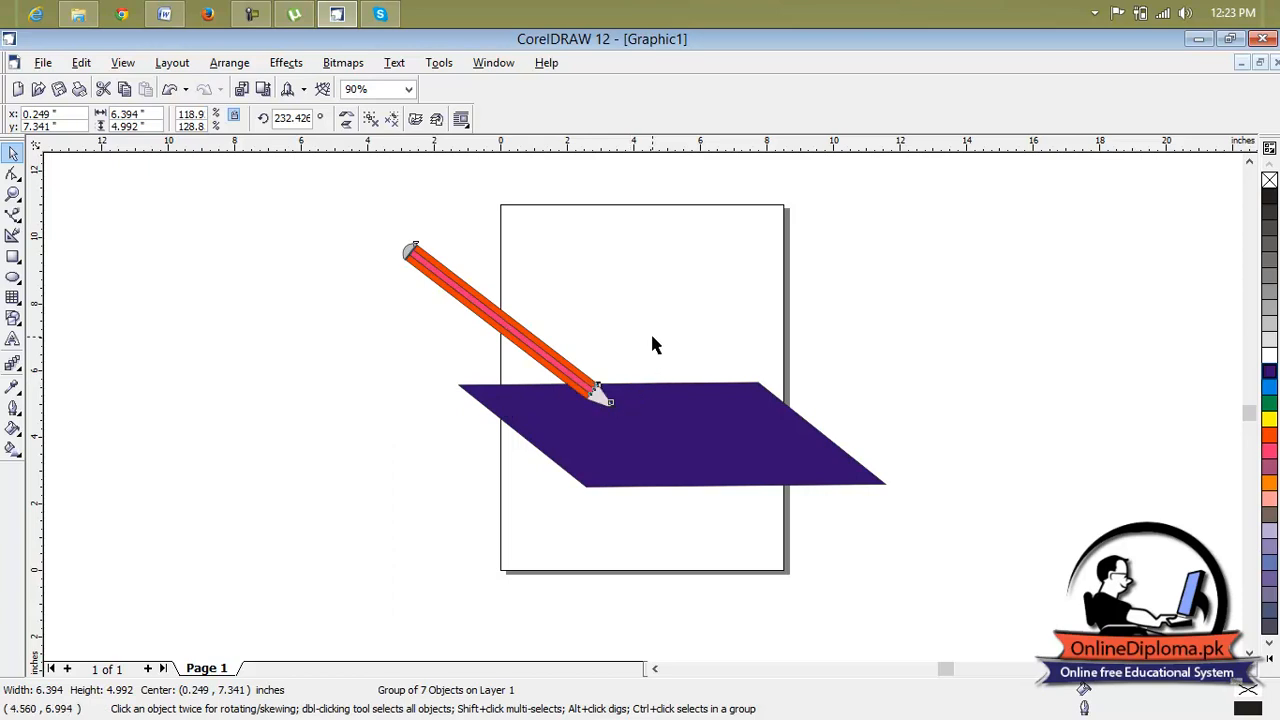
pyautogui.click(585, 388)
pyautogui.moveTo(585, 388); pyautogui.dragTo(628, 406)
pyautogui.click(757, 360)
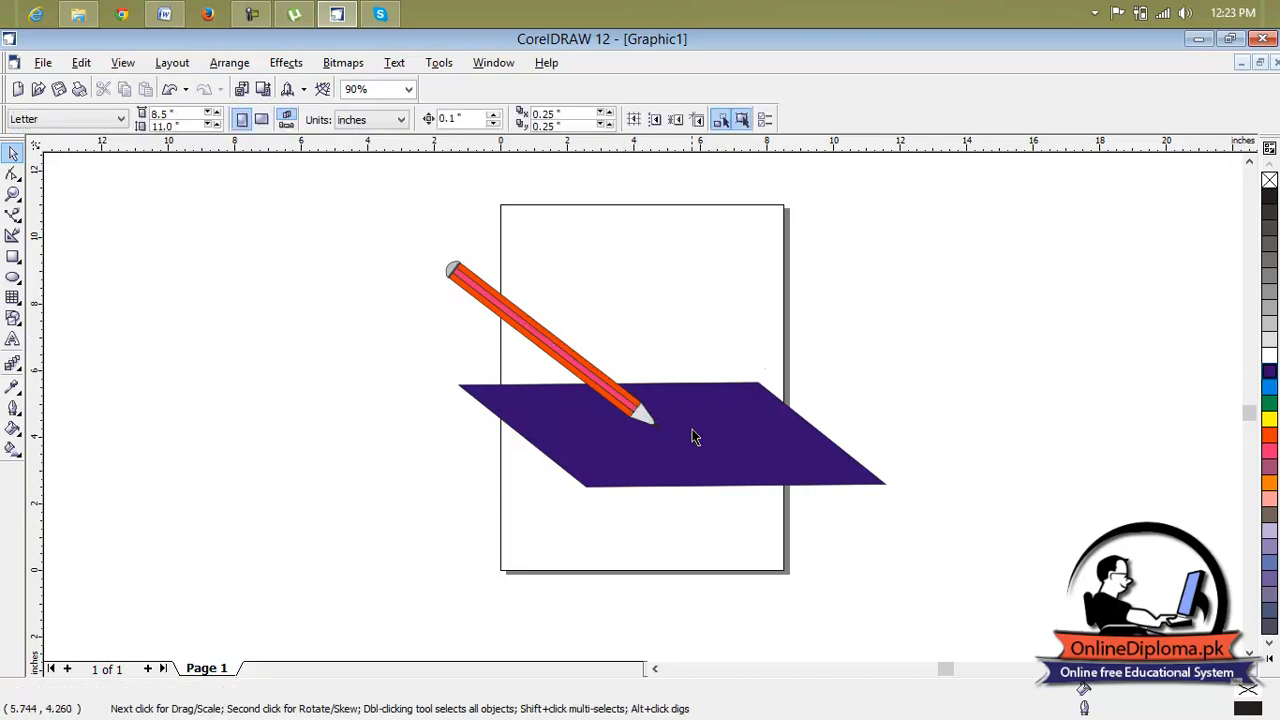
# Fill the parallelogram under the pencil with 10% Black and deselect it.
pyautogui.scroll(2, 699, 422)
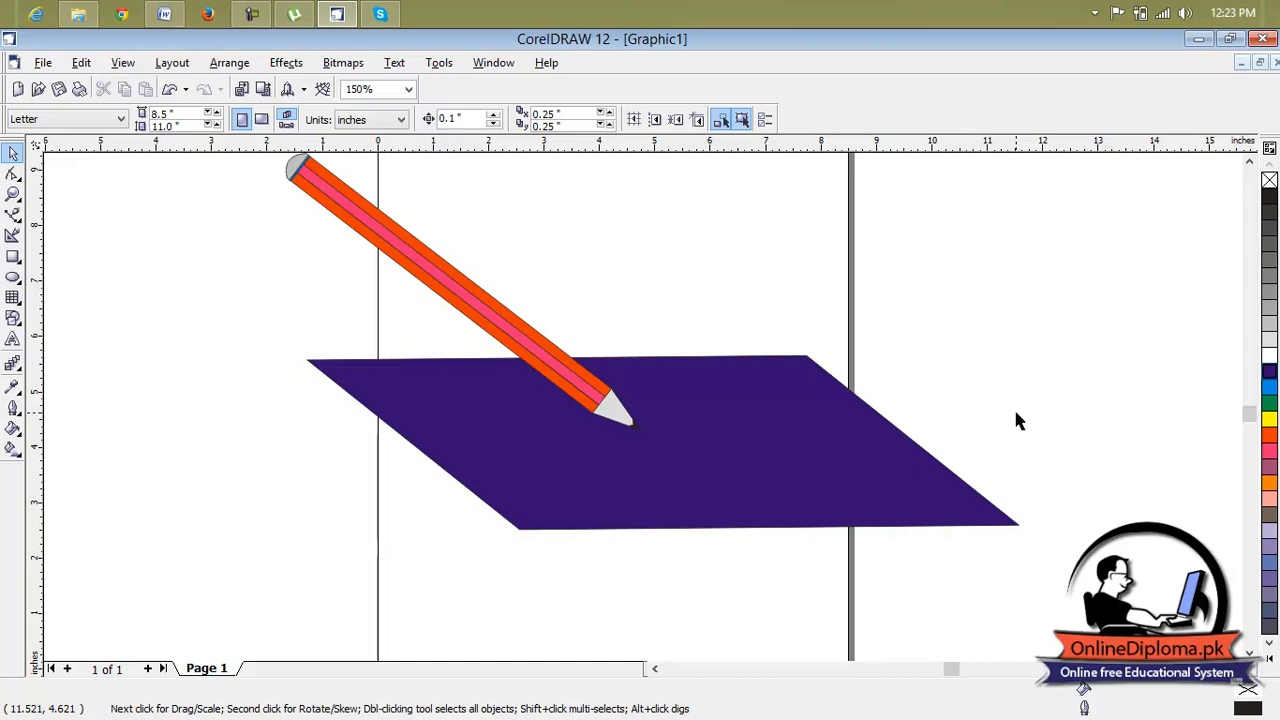
pyautogui.click(1269, 356)
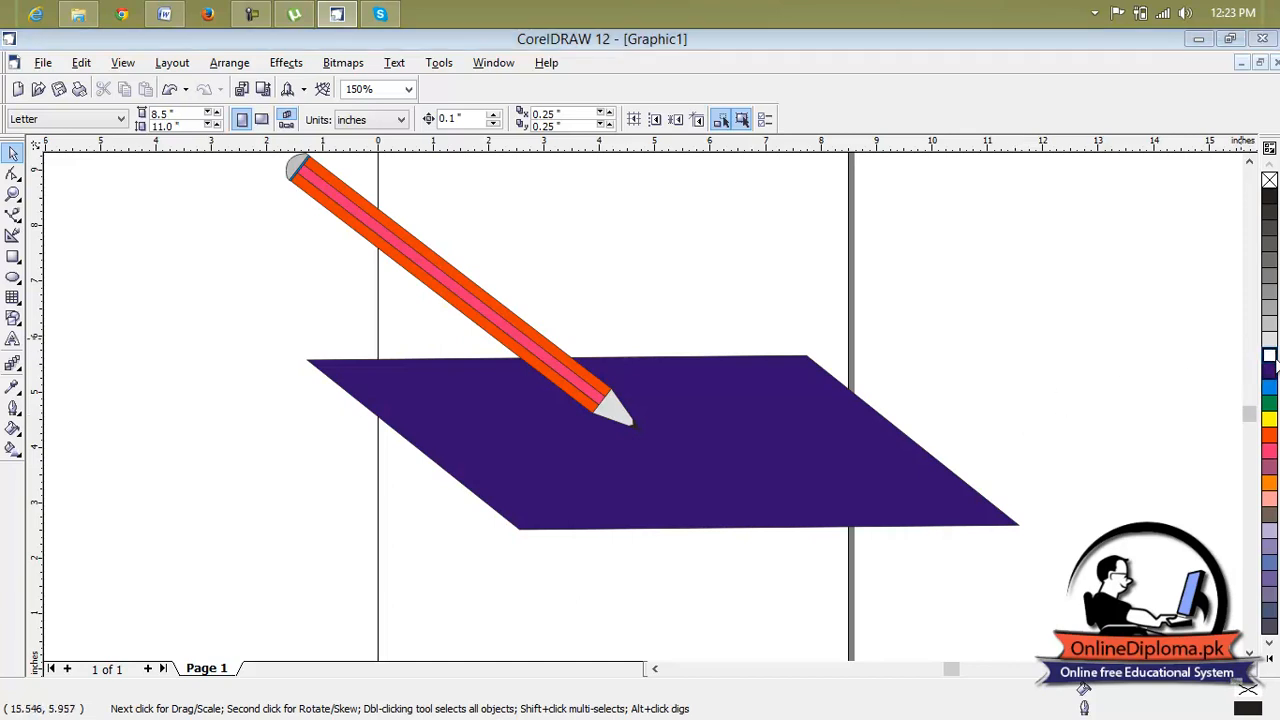
pyautogui.click(743, 264)
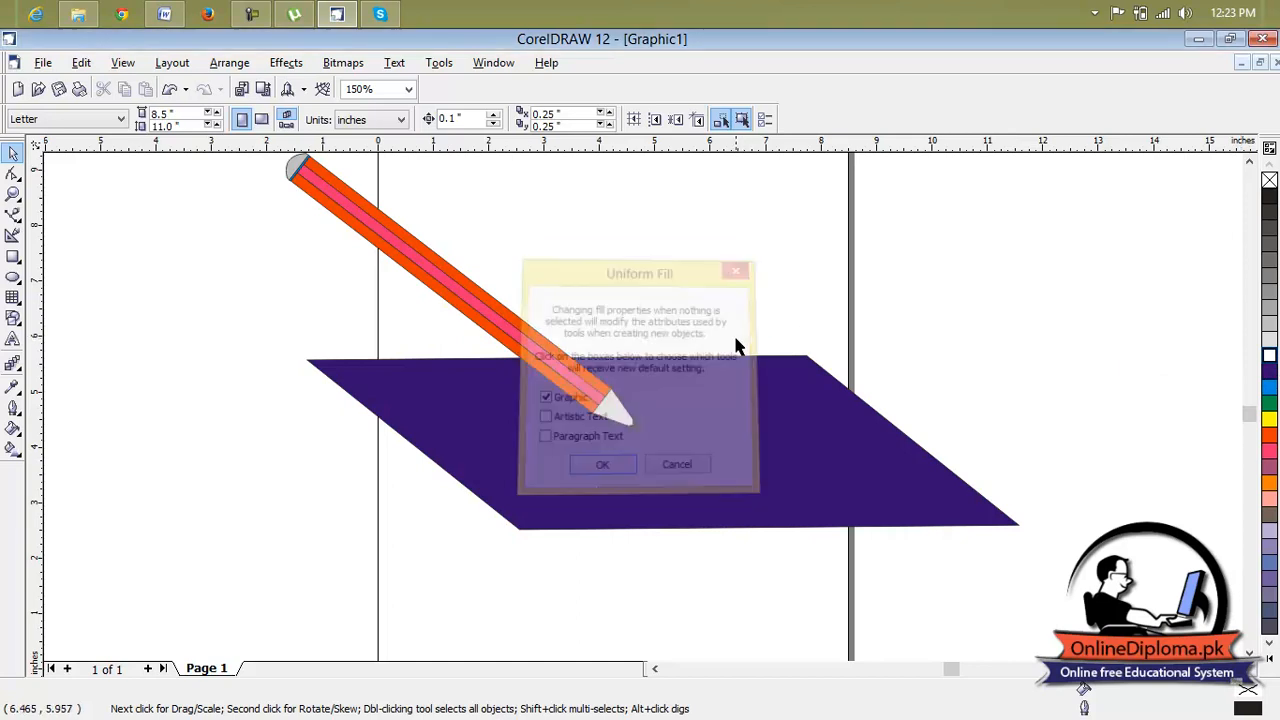
pyautogui.click(743, 383)
pyautogui.click(1269, 340)
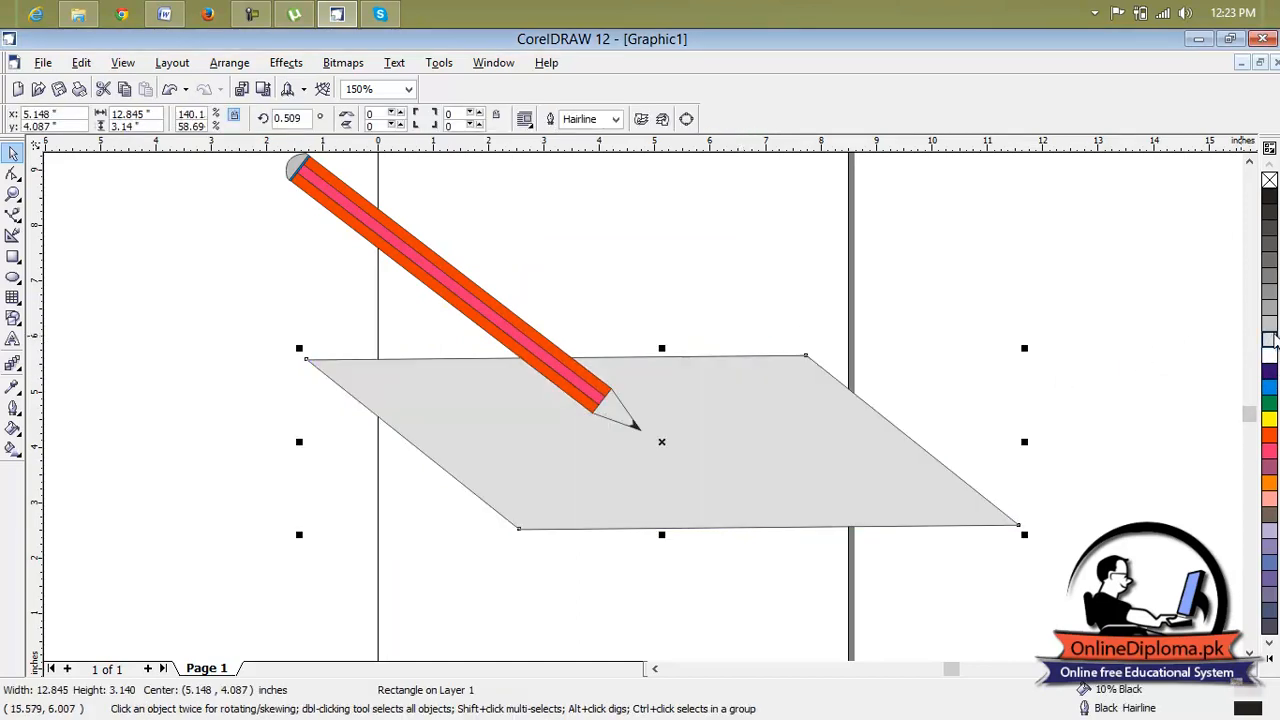
pyautogui.click(1105, 445)
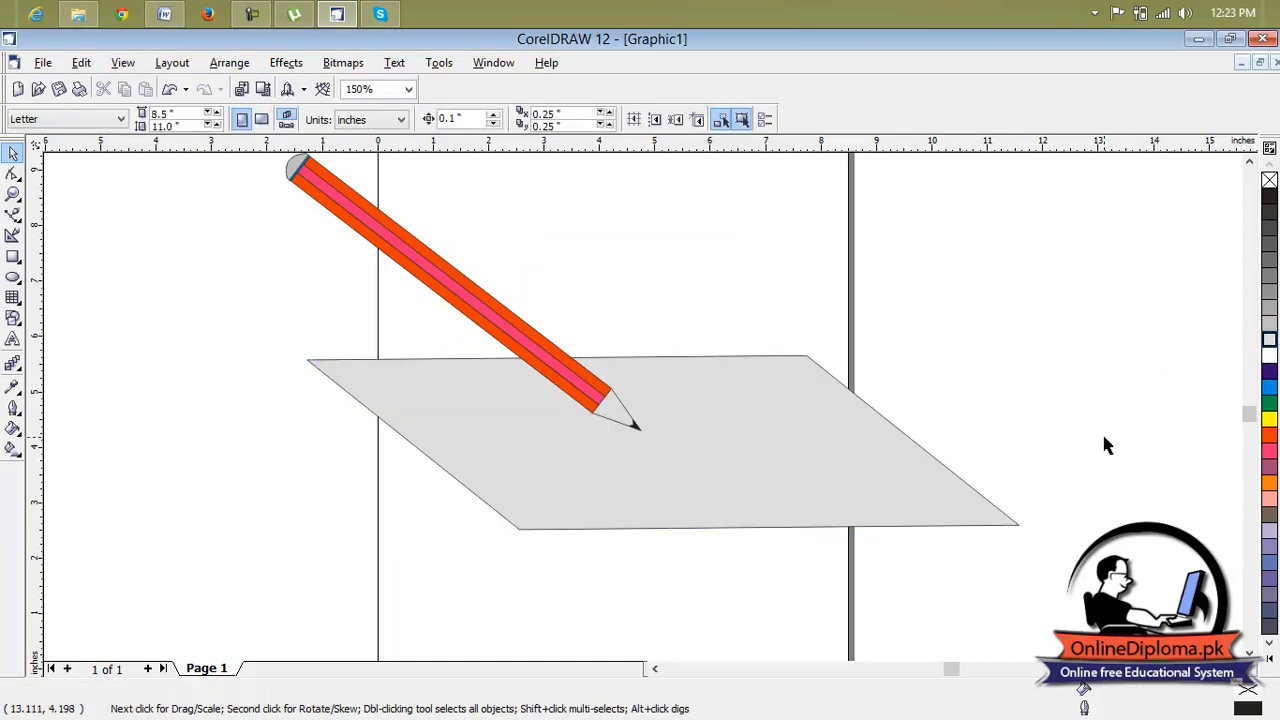